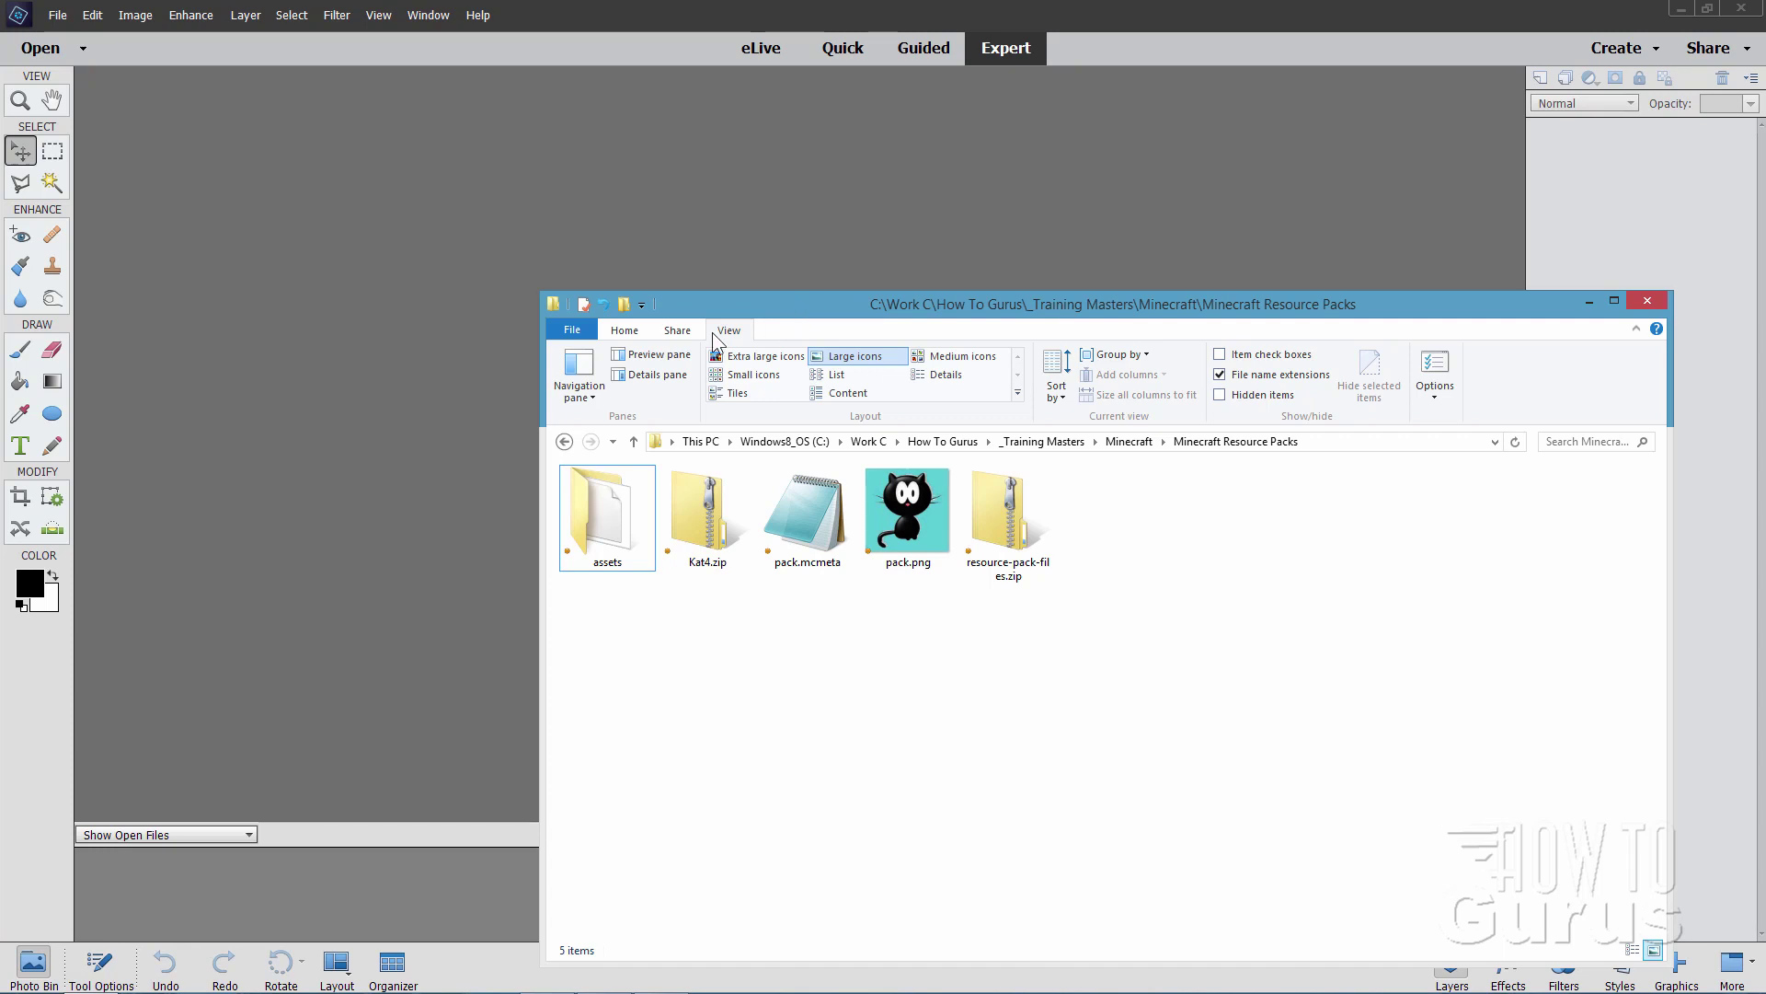
- Open the resource pack's assets > minecraft > textures > block folder in File Explorer
drag(828, 304, 754, 300)
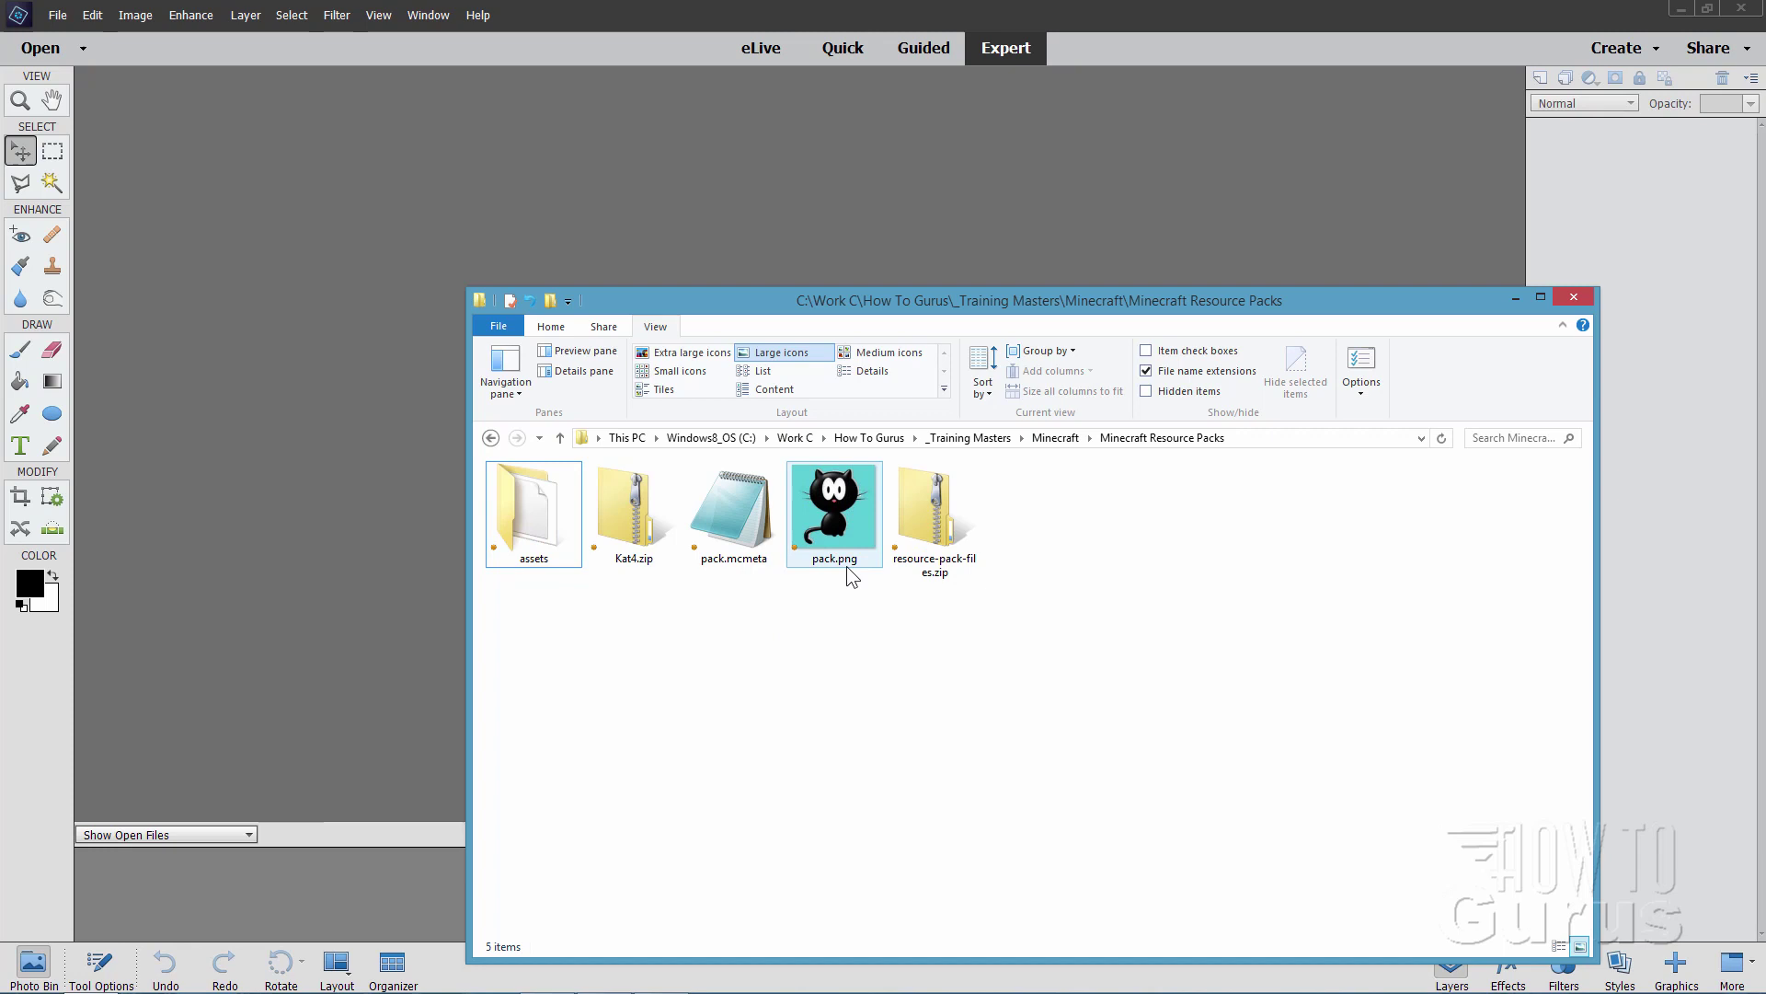
double_click(526, 519)
double_click(536, 496)
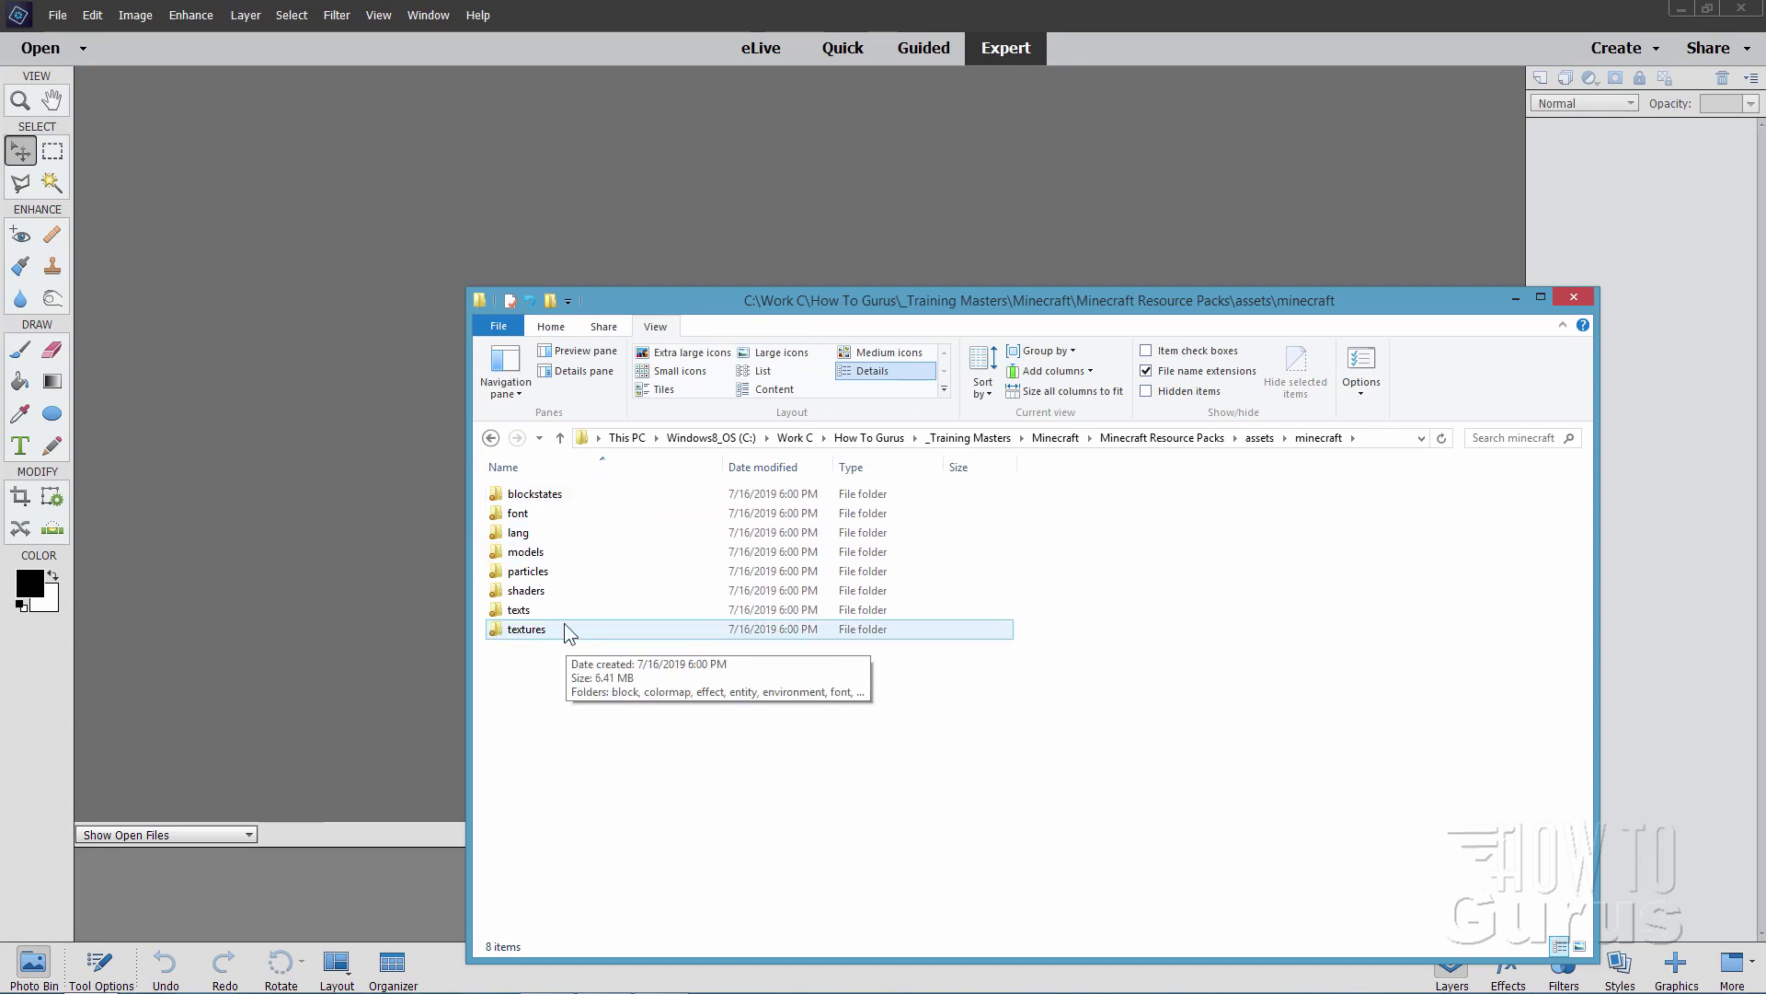
double_click(509, 633)
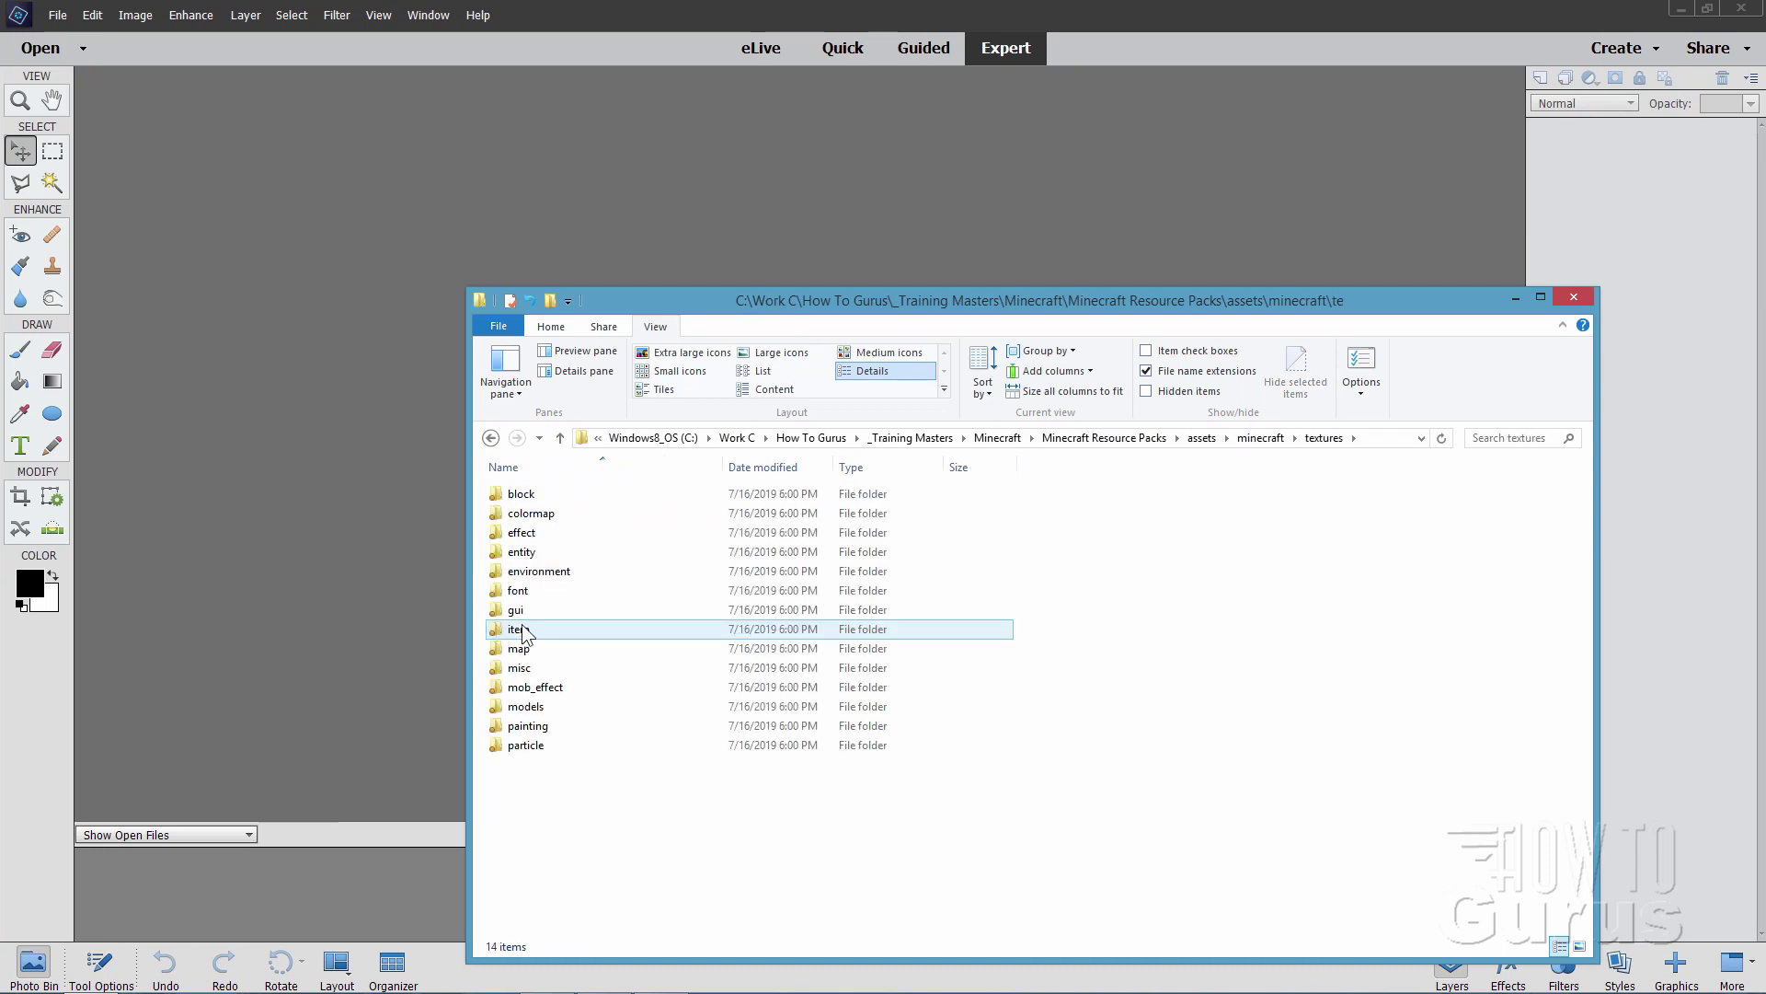
double_click(520, 497)
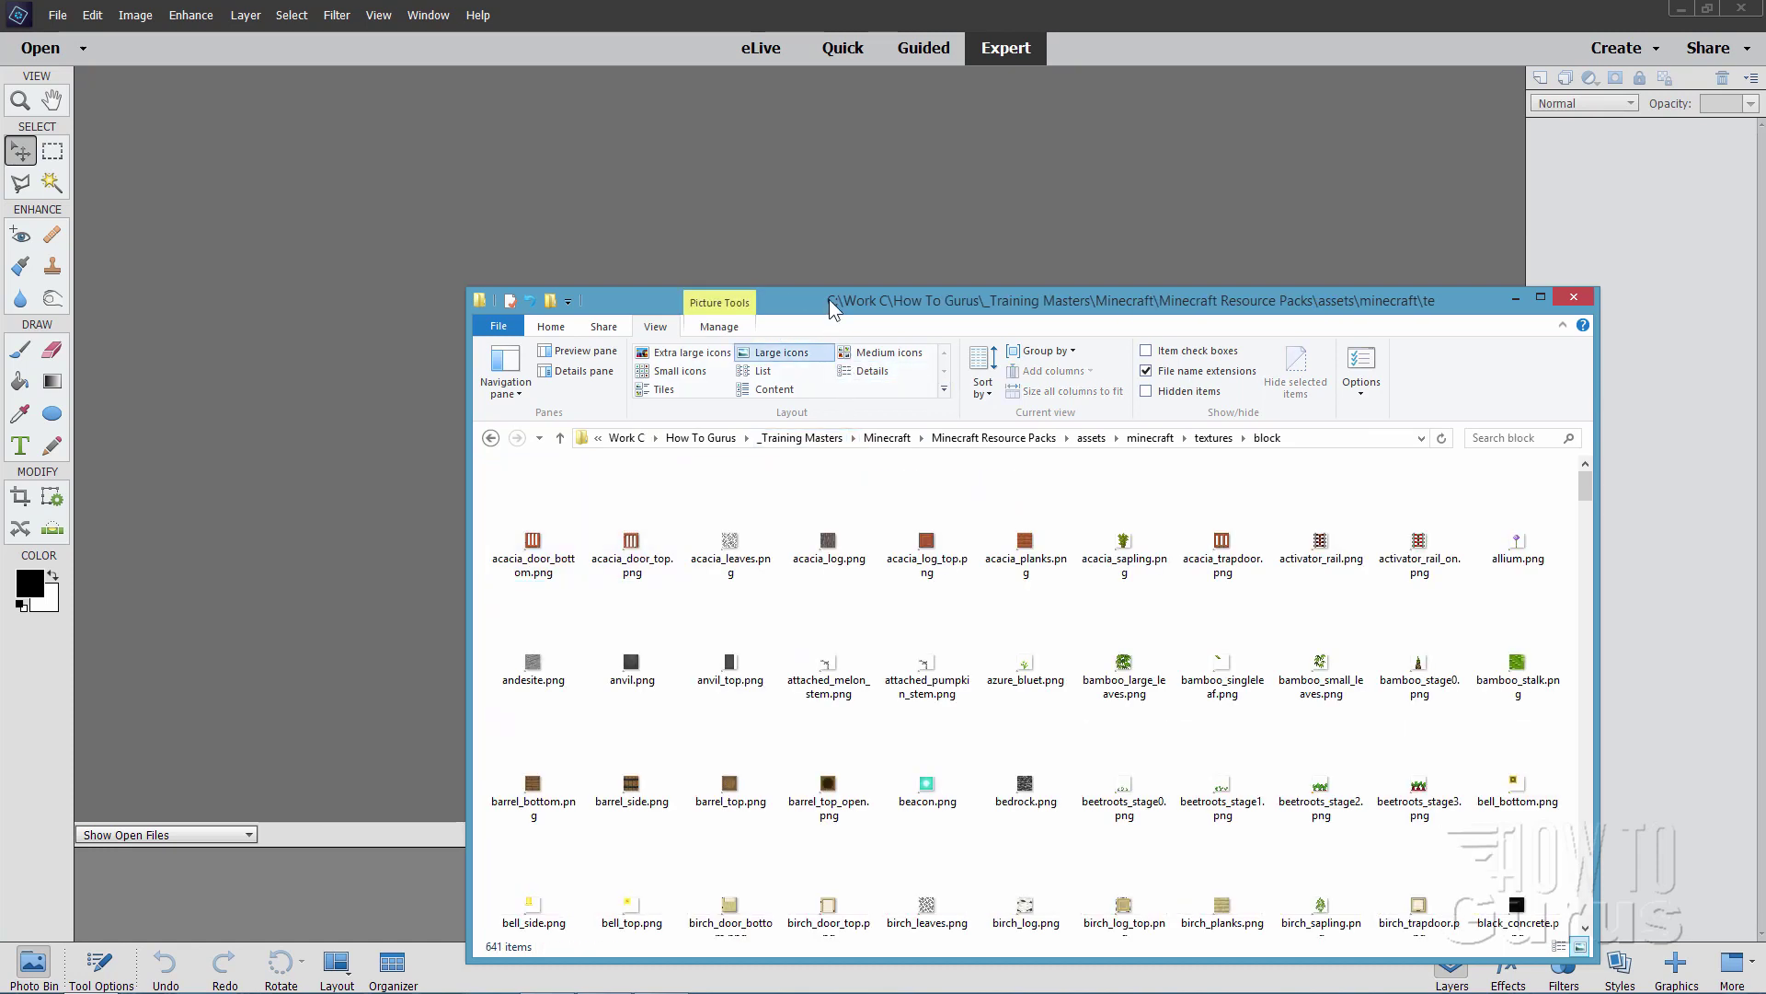
drag(830, 307, 764, 231)
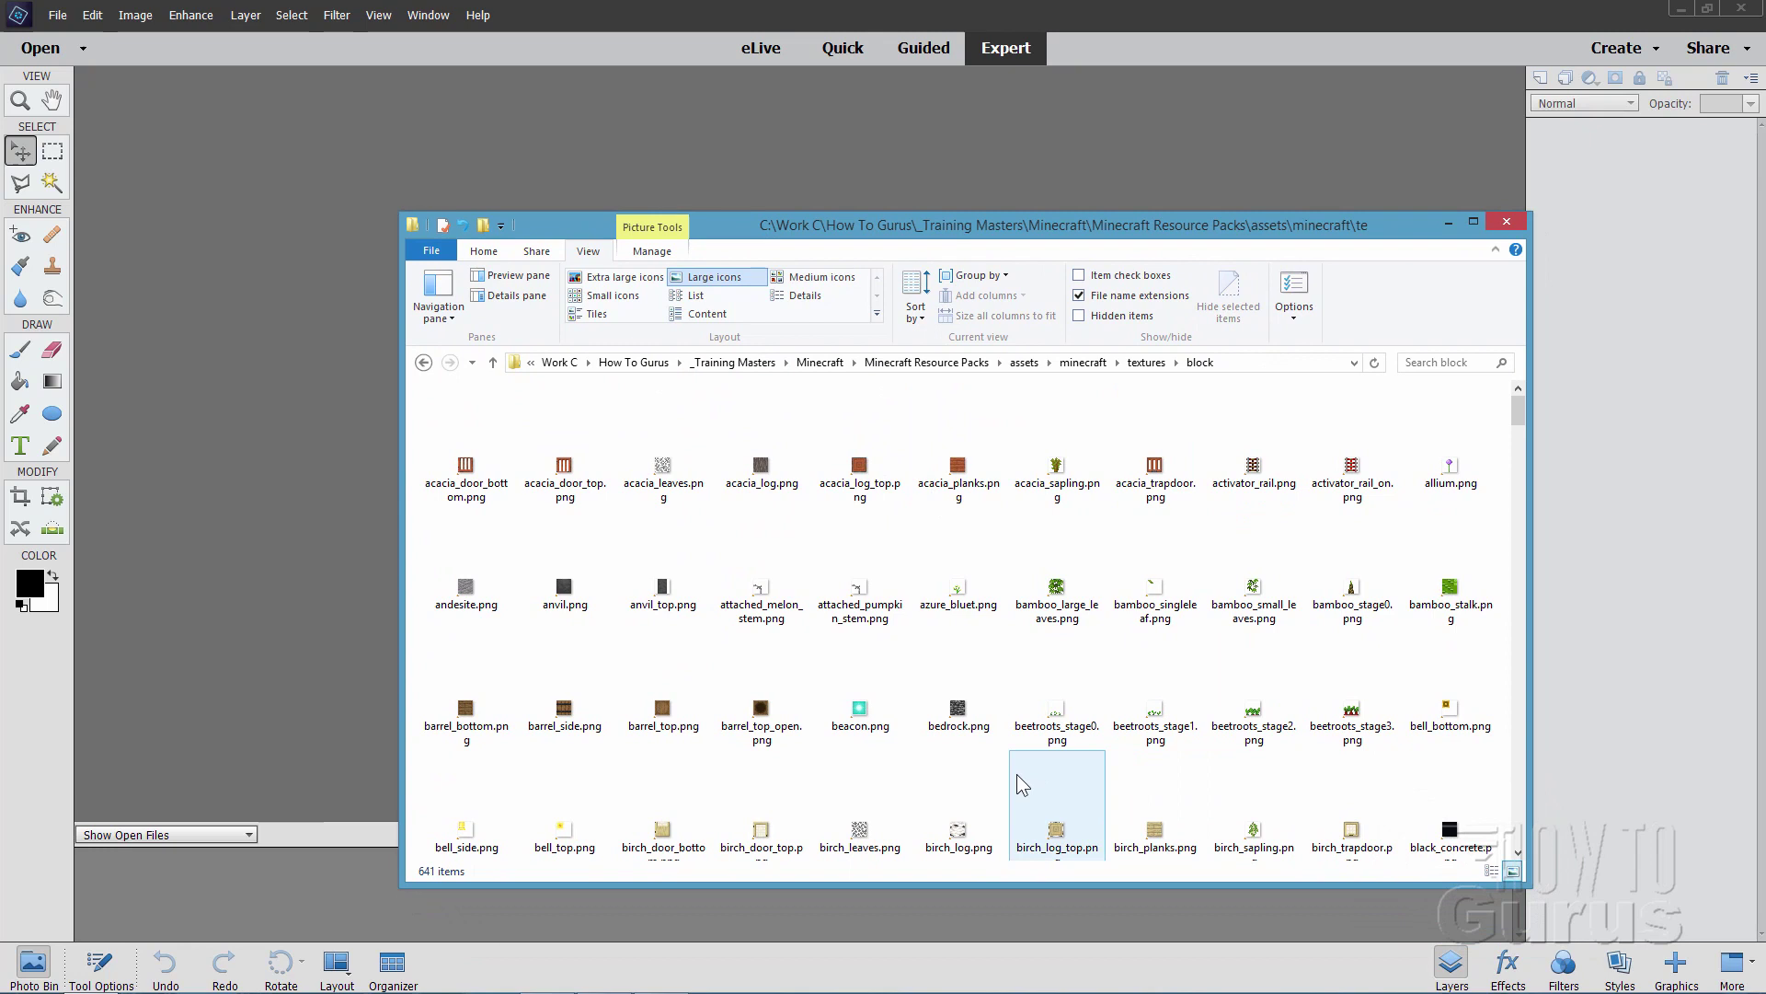
- Scroll through the block textures and select dirt.png
click(860, 713)
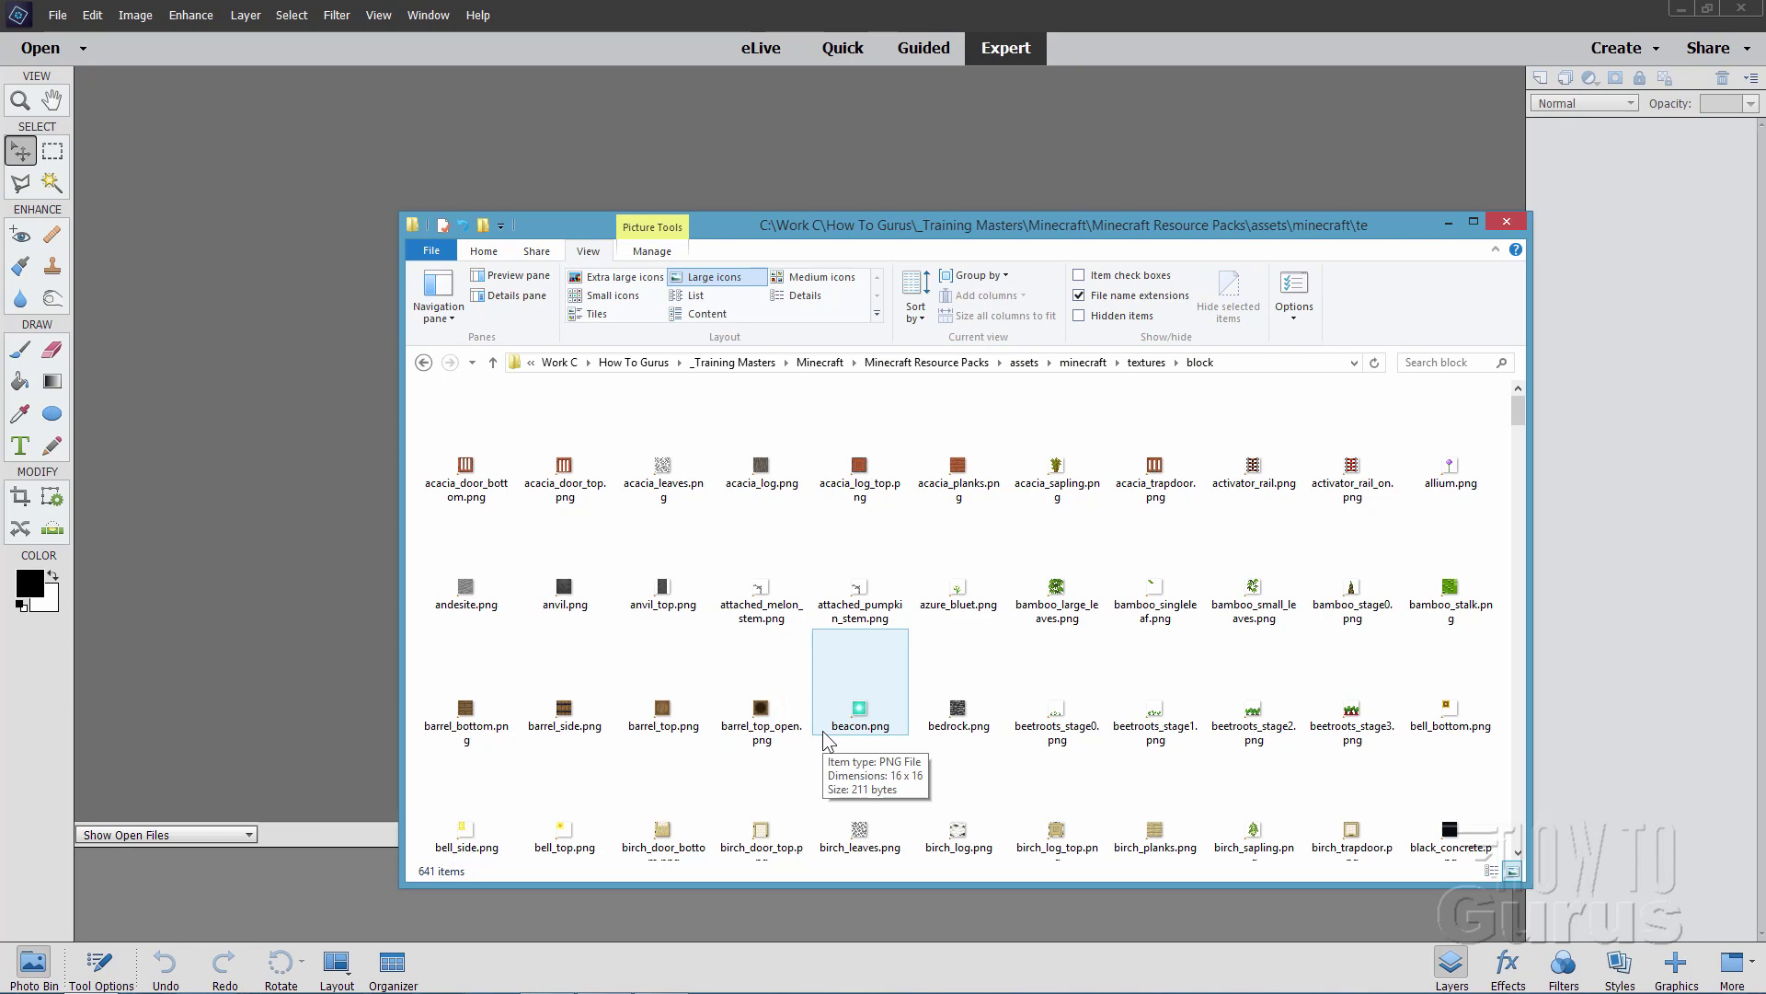
scroll(859, 534, down, 10)
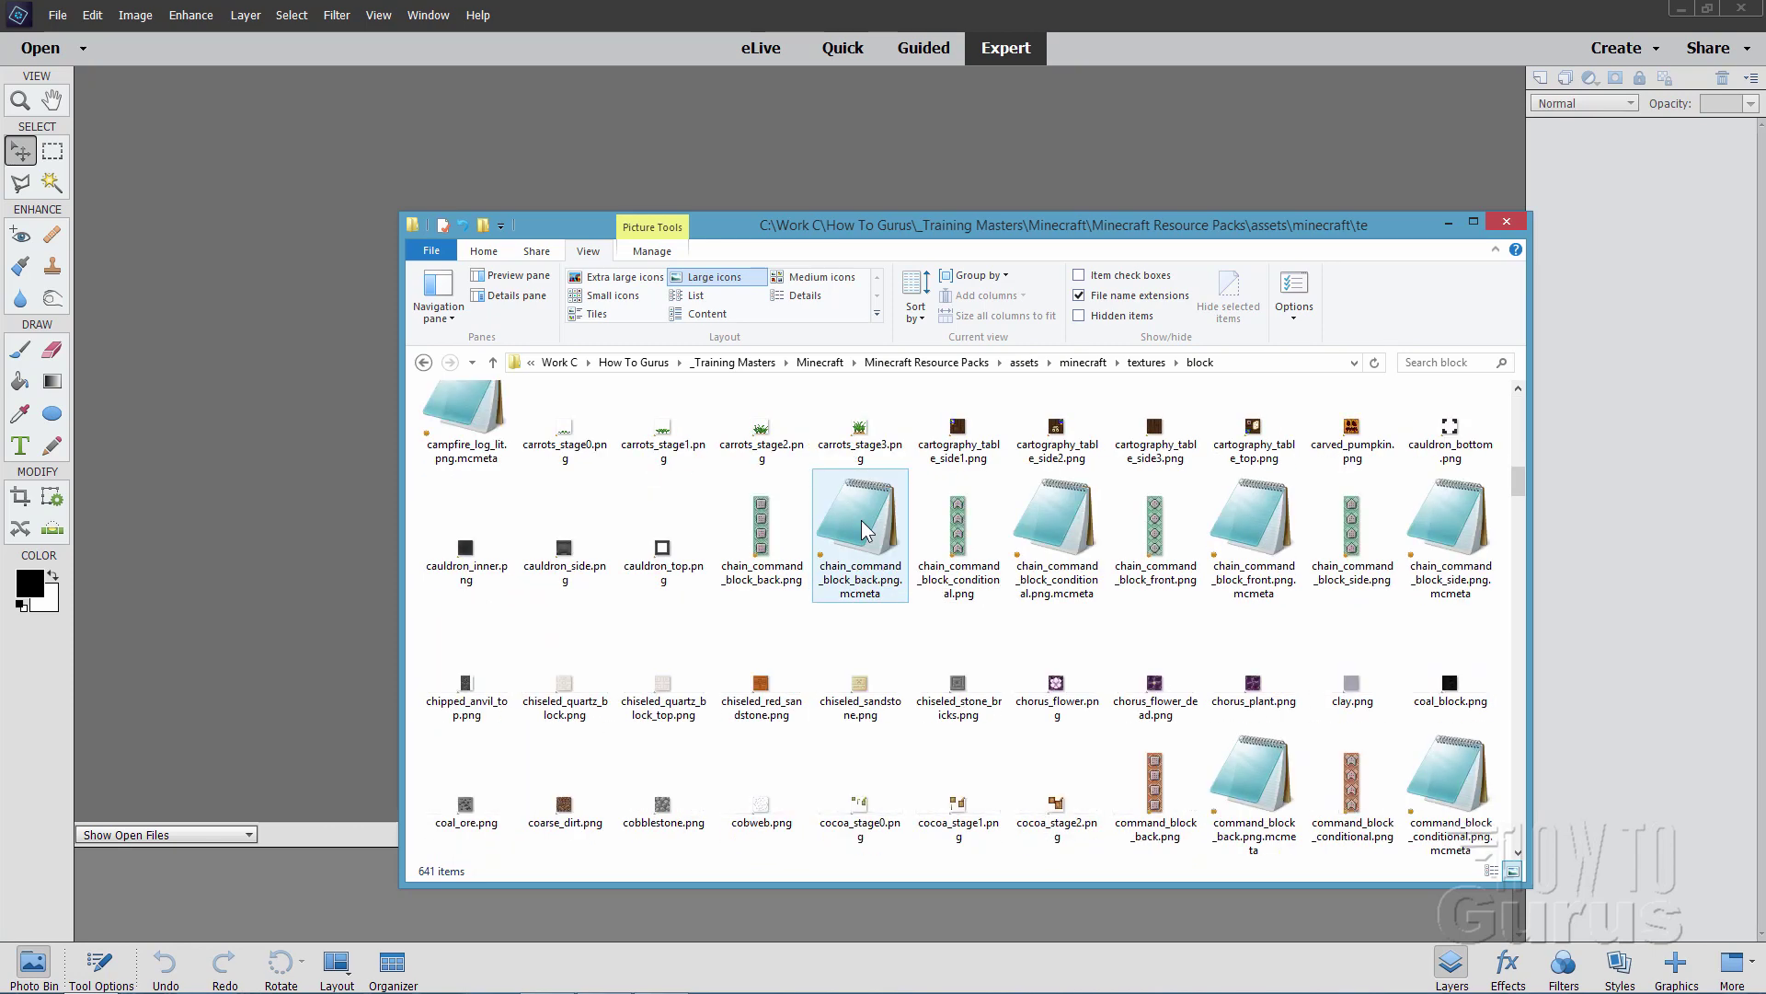
scroll(861, 532, down, 10)
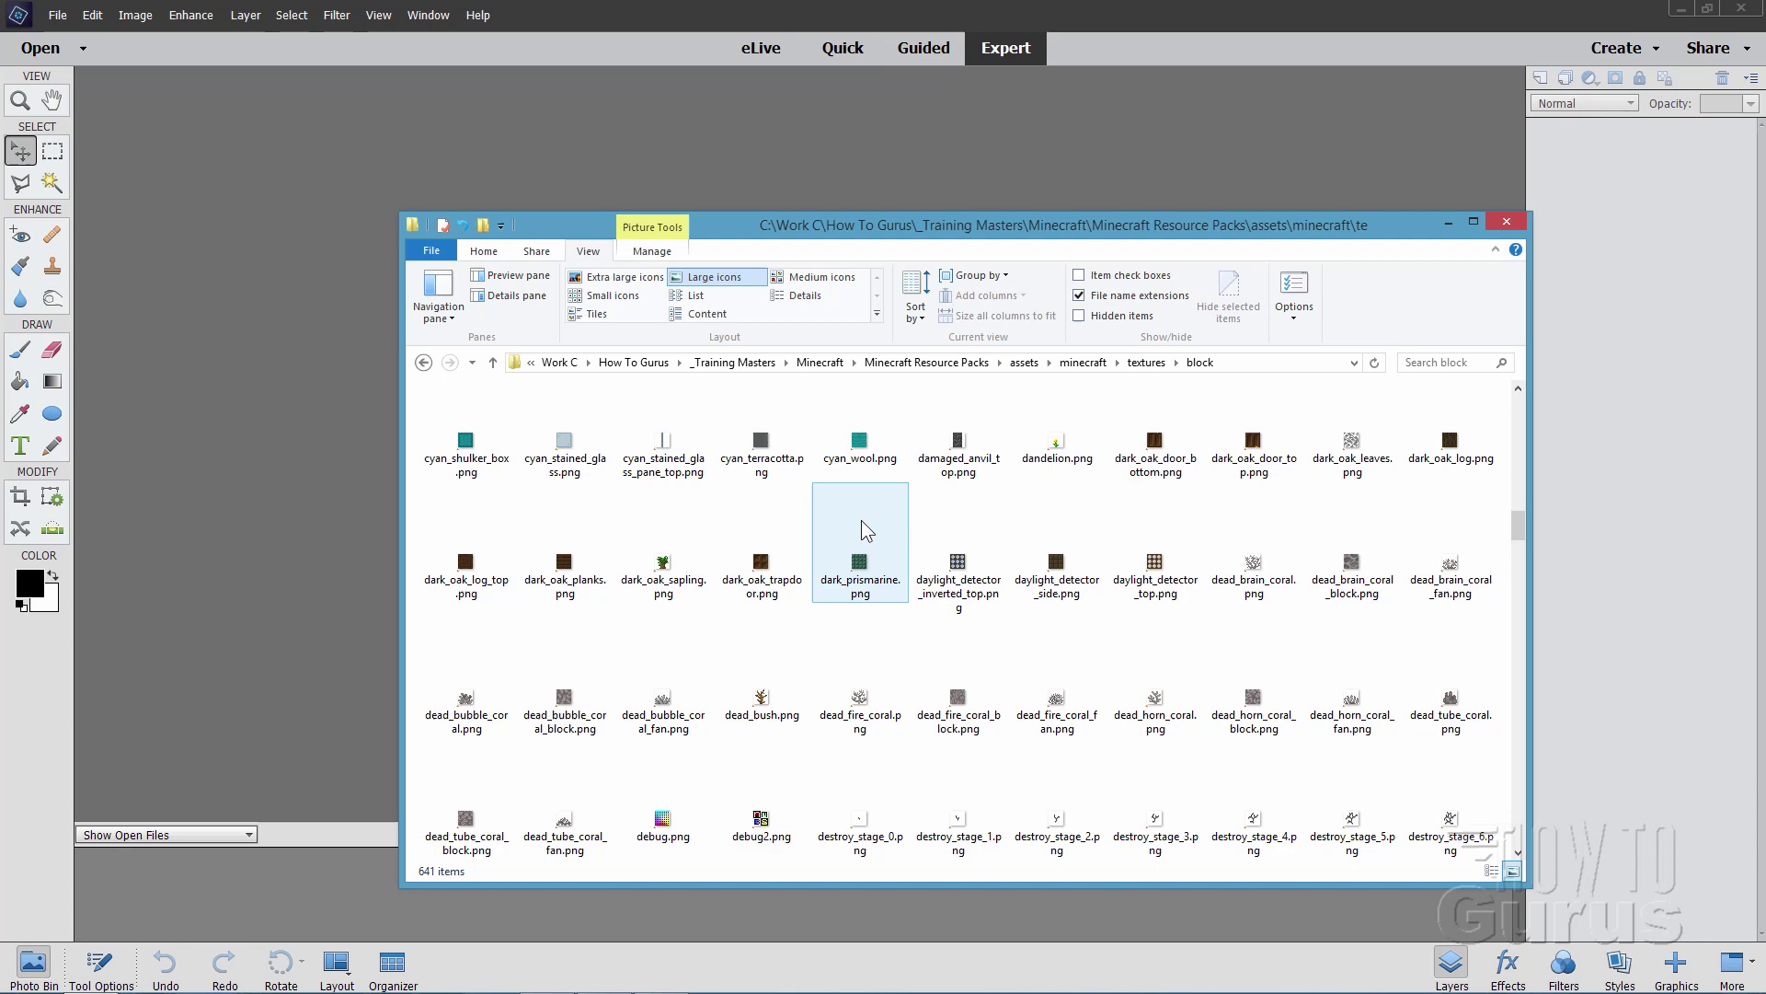
scroll(850, 523, down, 2)
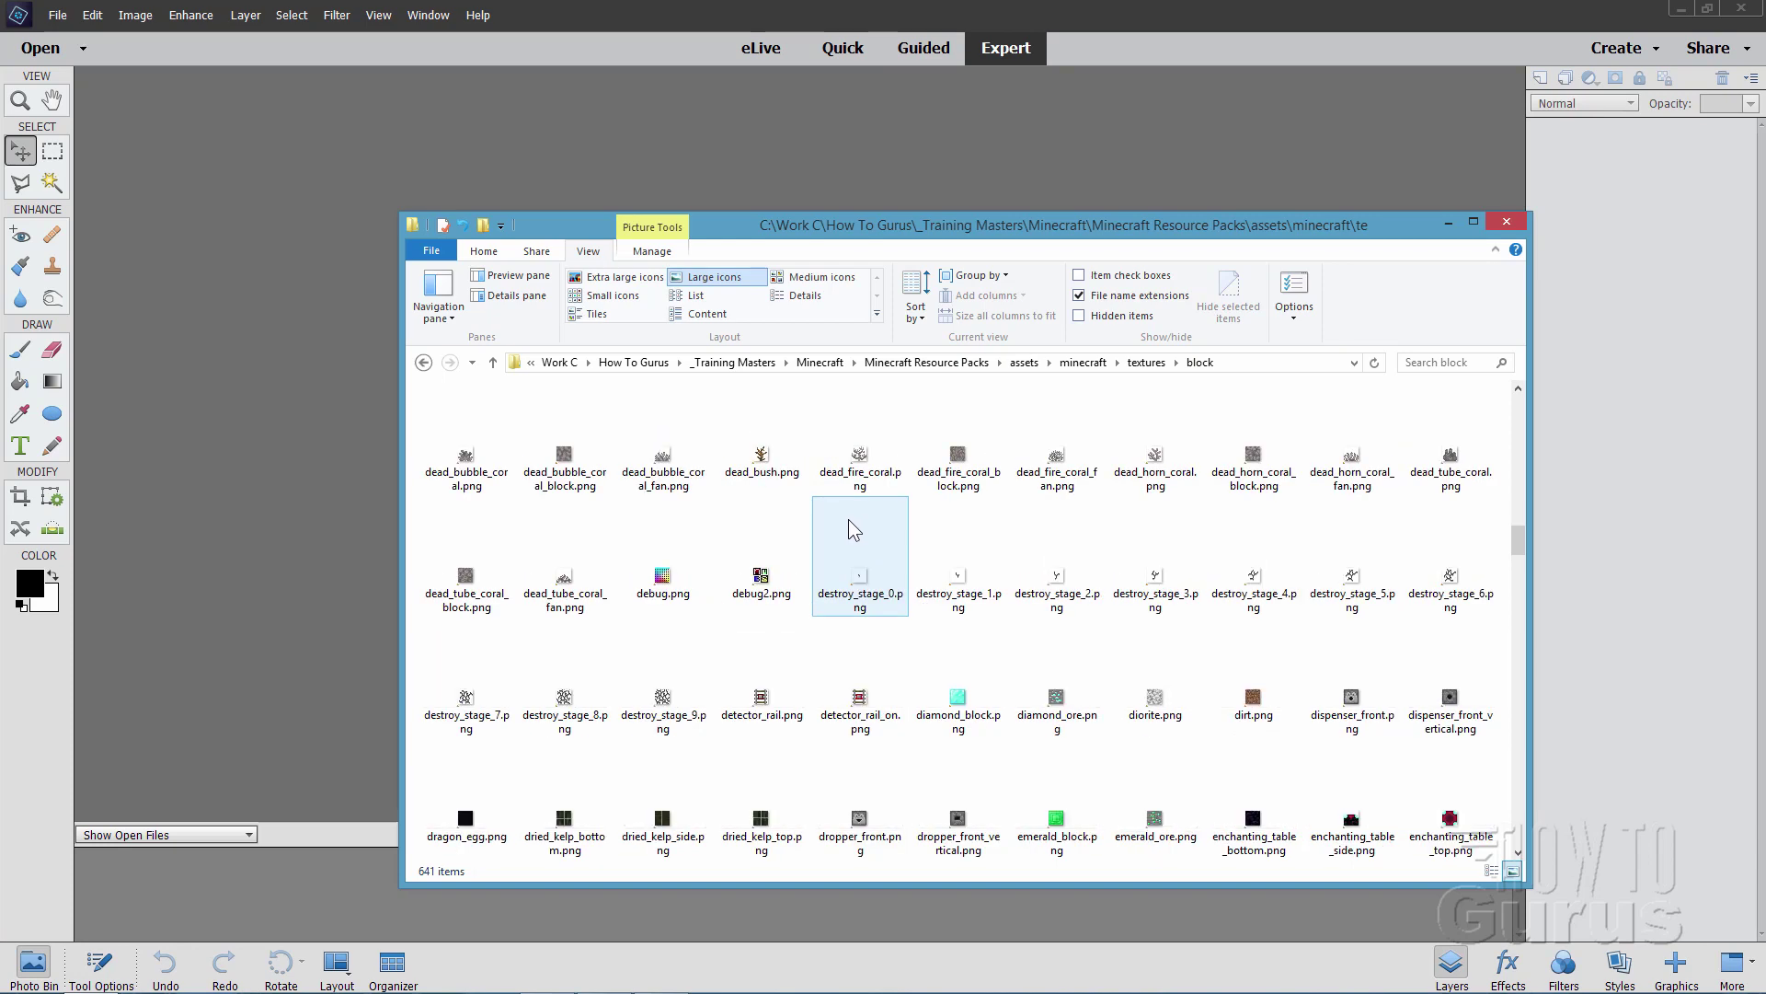
click(1253, 697)
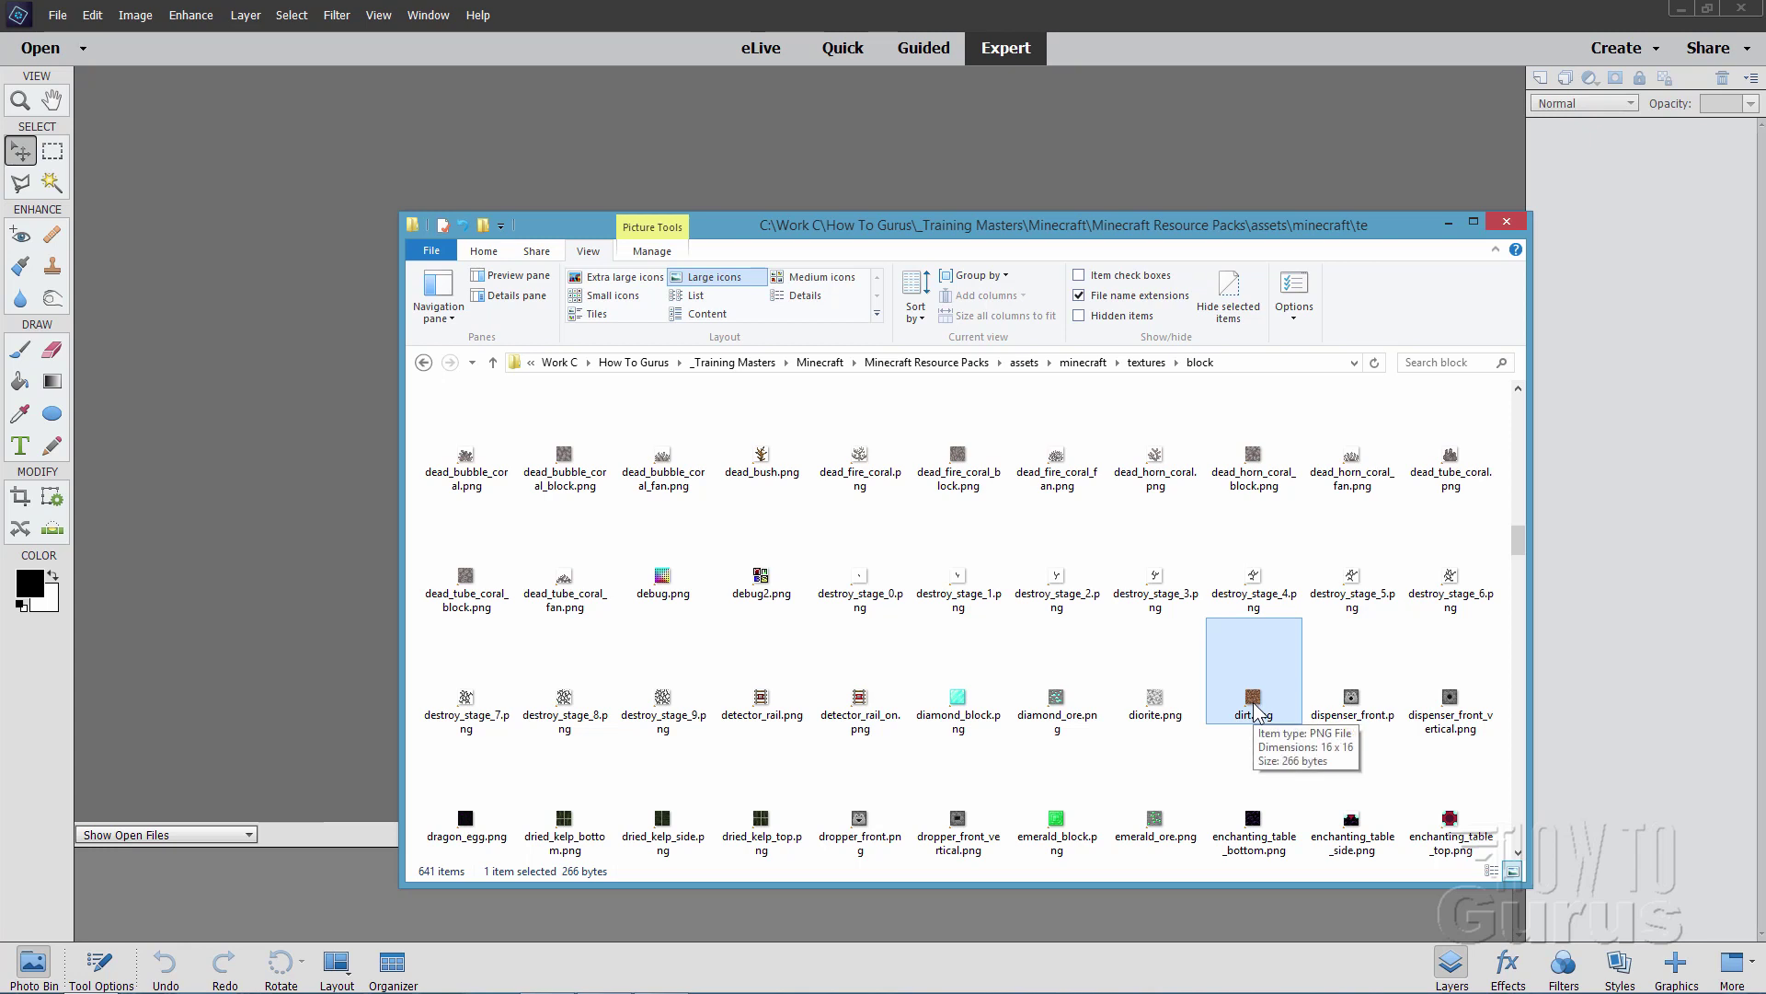
- Drop dirt.png into Photoshop Elements, then enlarge and centre its document window
drag(1255, 710, 291, 471)
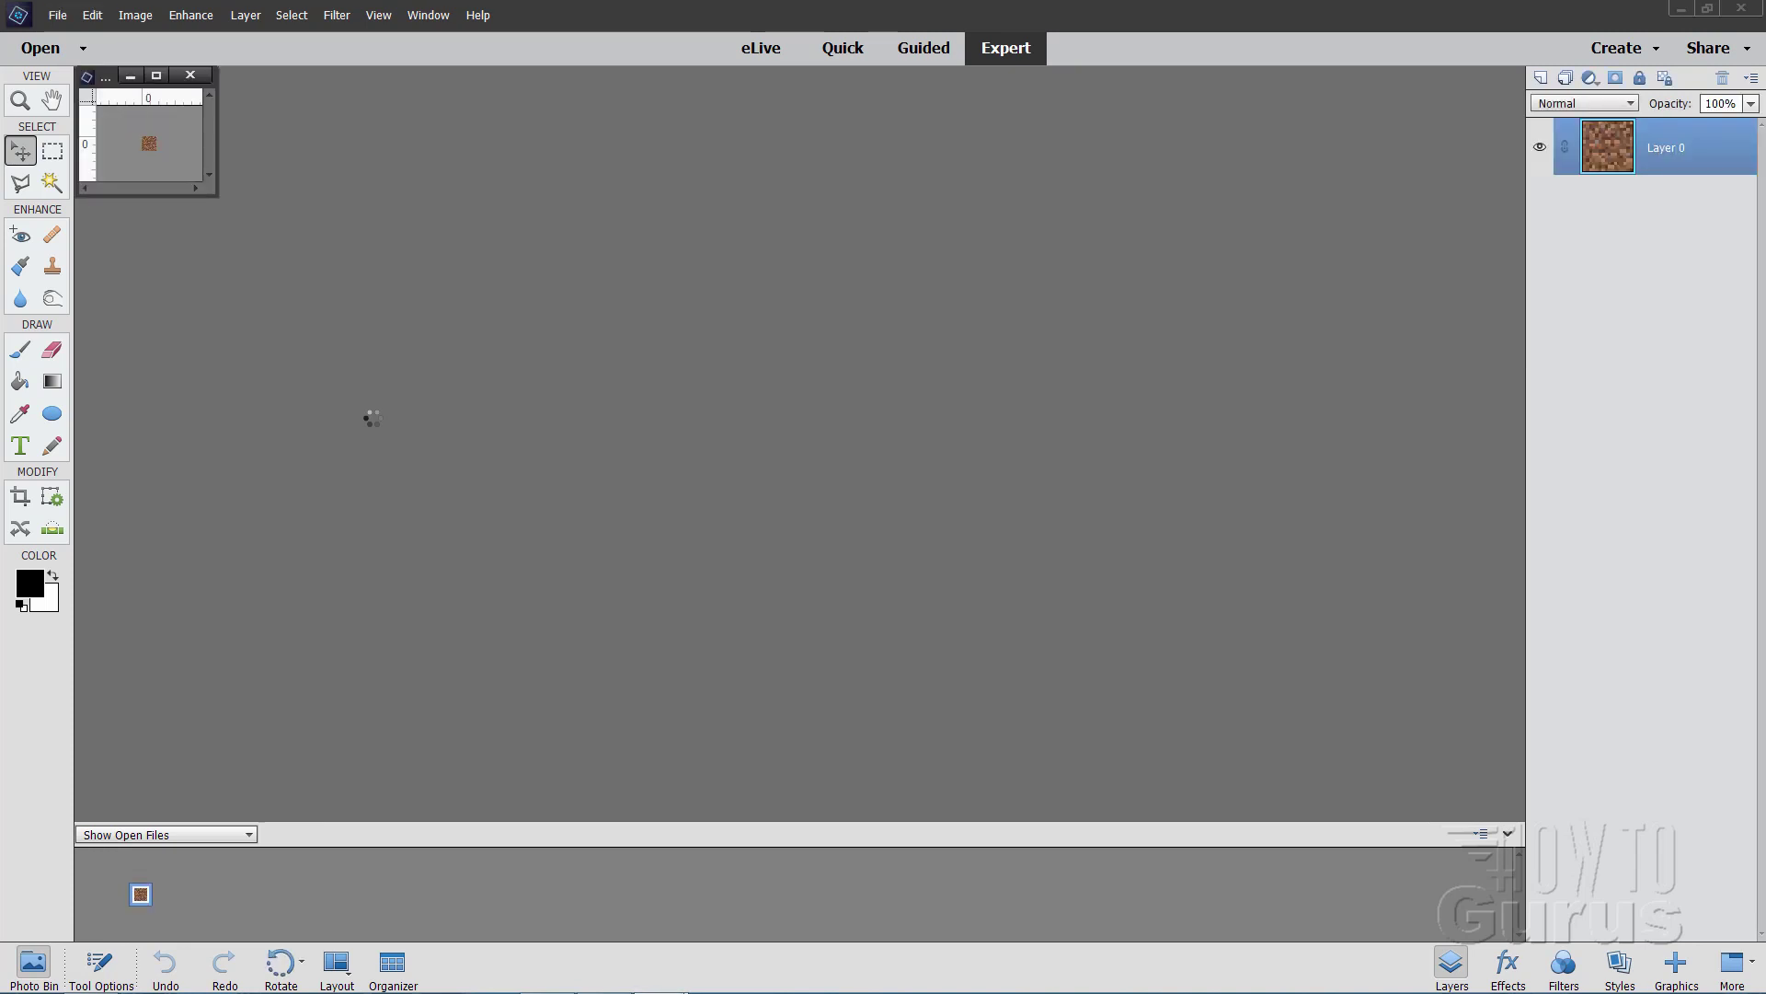
drag(221, 203, 685, 540)
drag(405, 80, 803, 235)
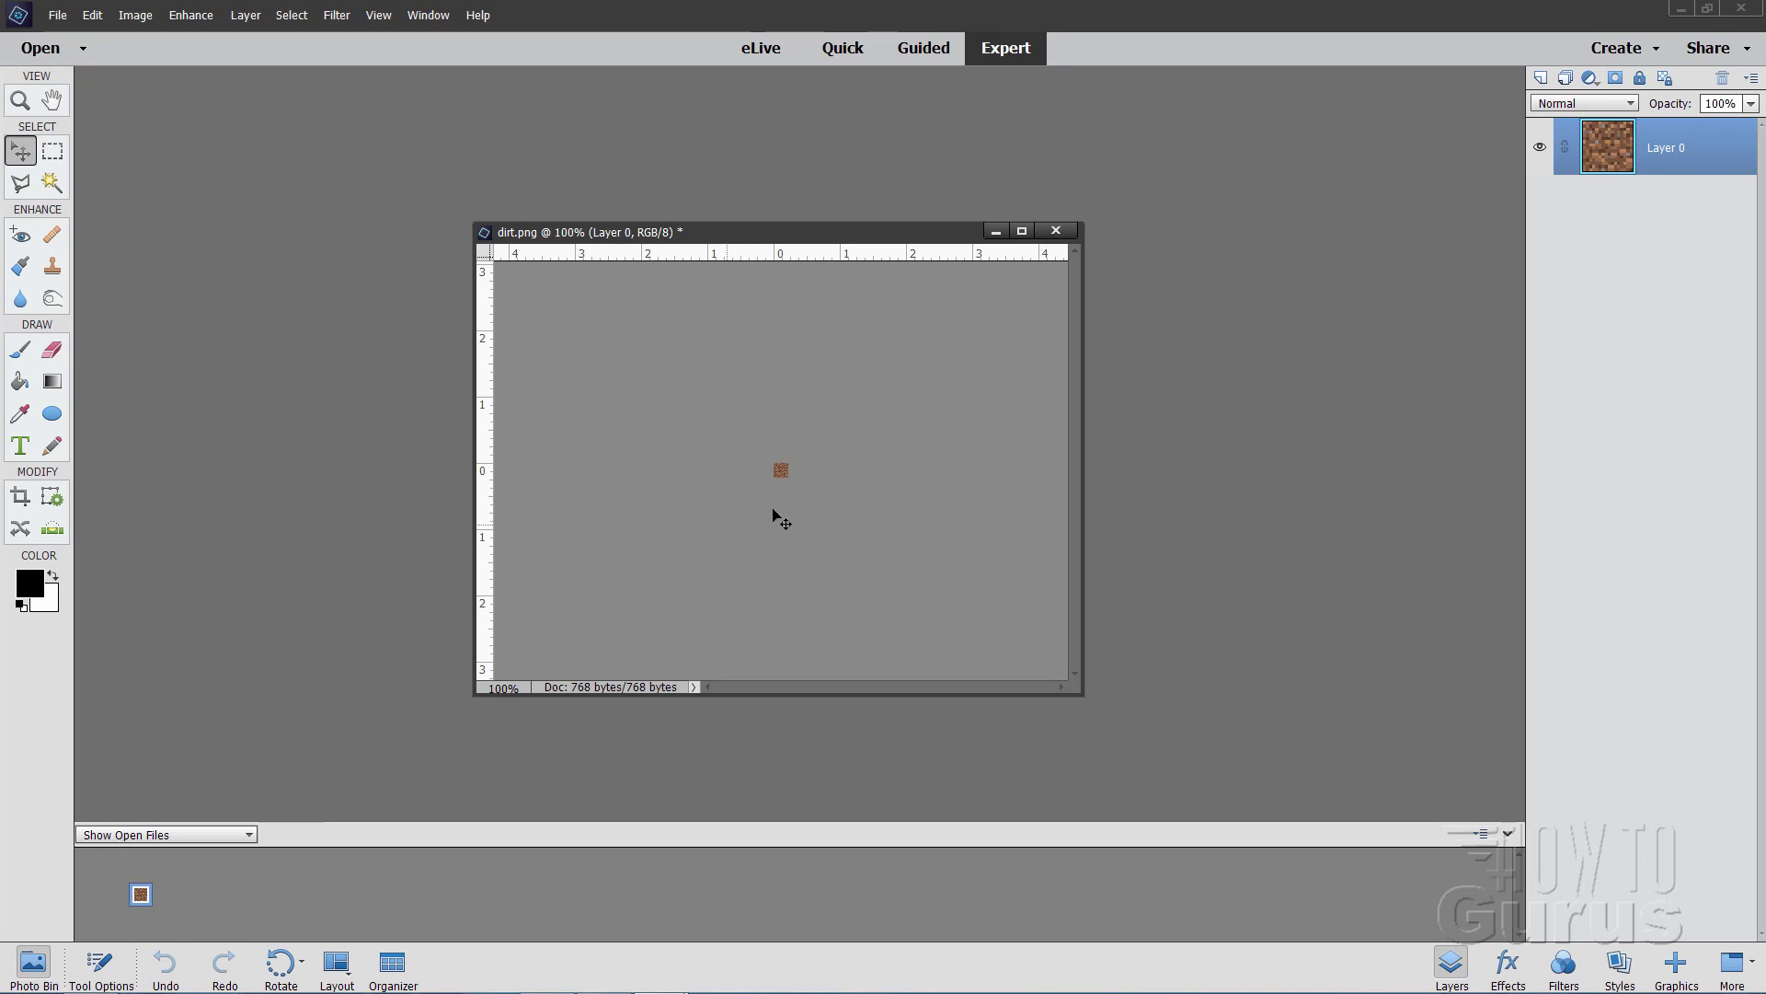
- Check in Image Size that dirt.png is 16 x 16 px, closing without changes
click(135, 16)
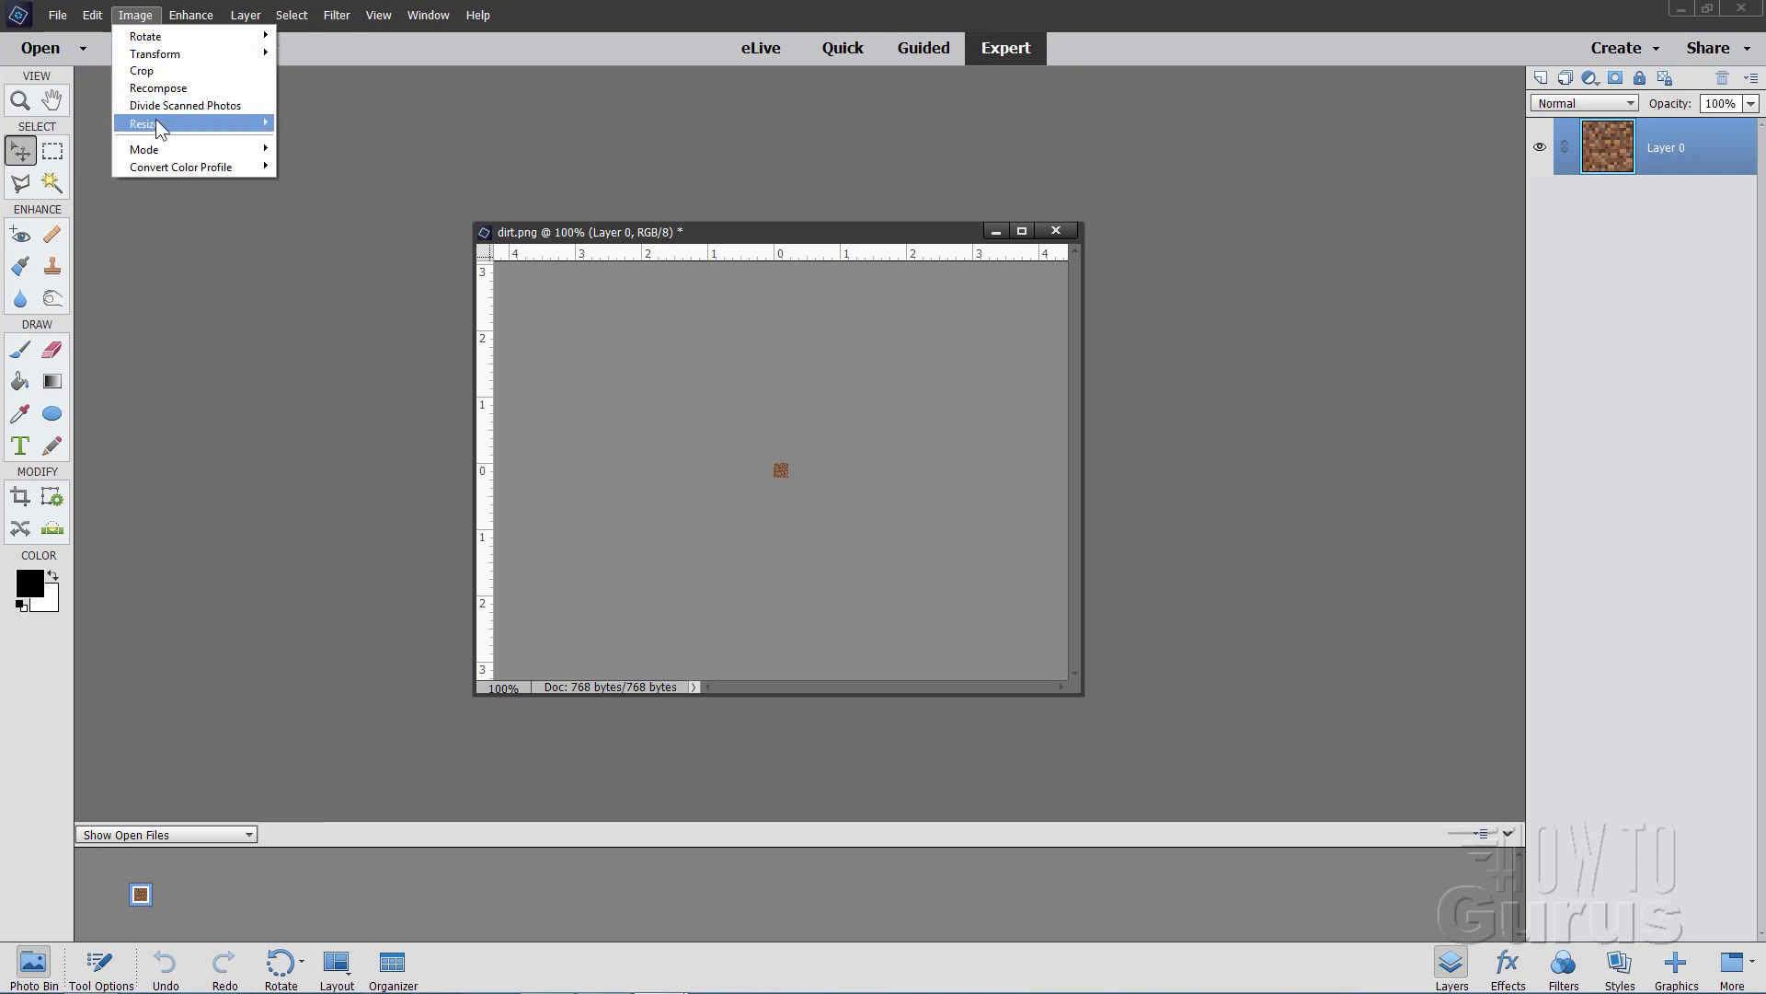
mouse_move(161, 127)
click(294, 122)
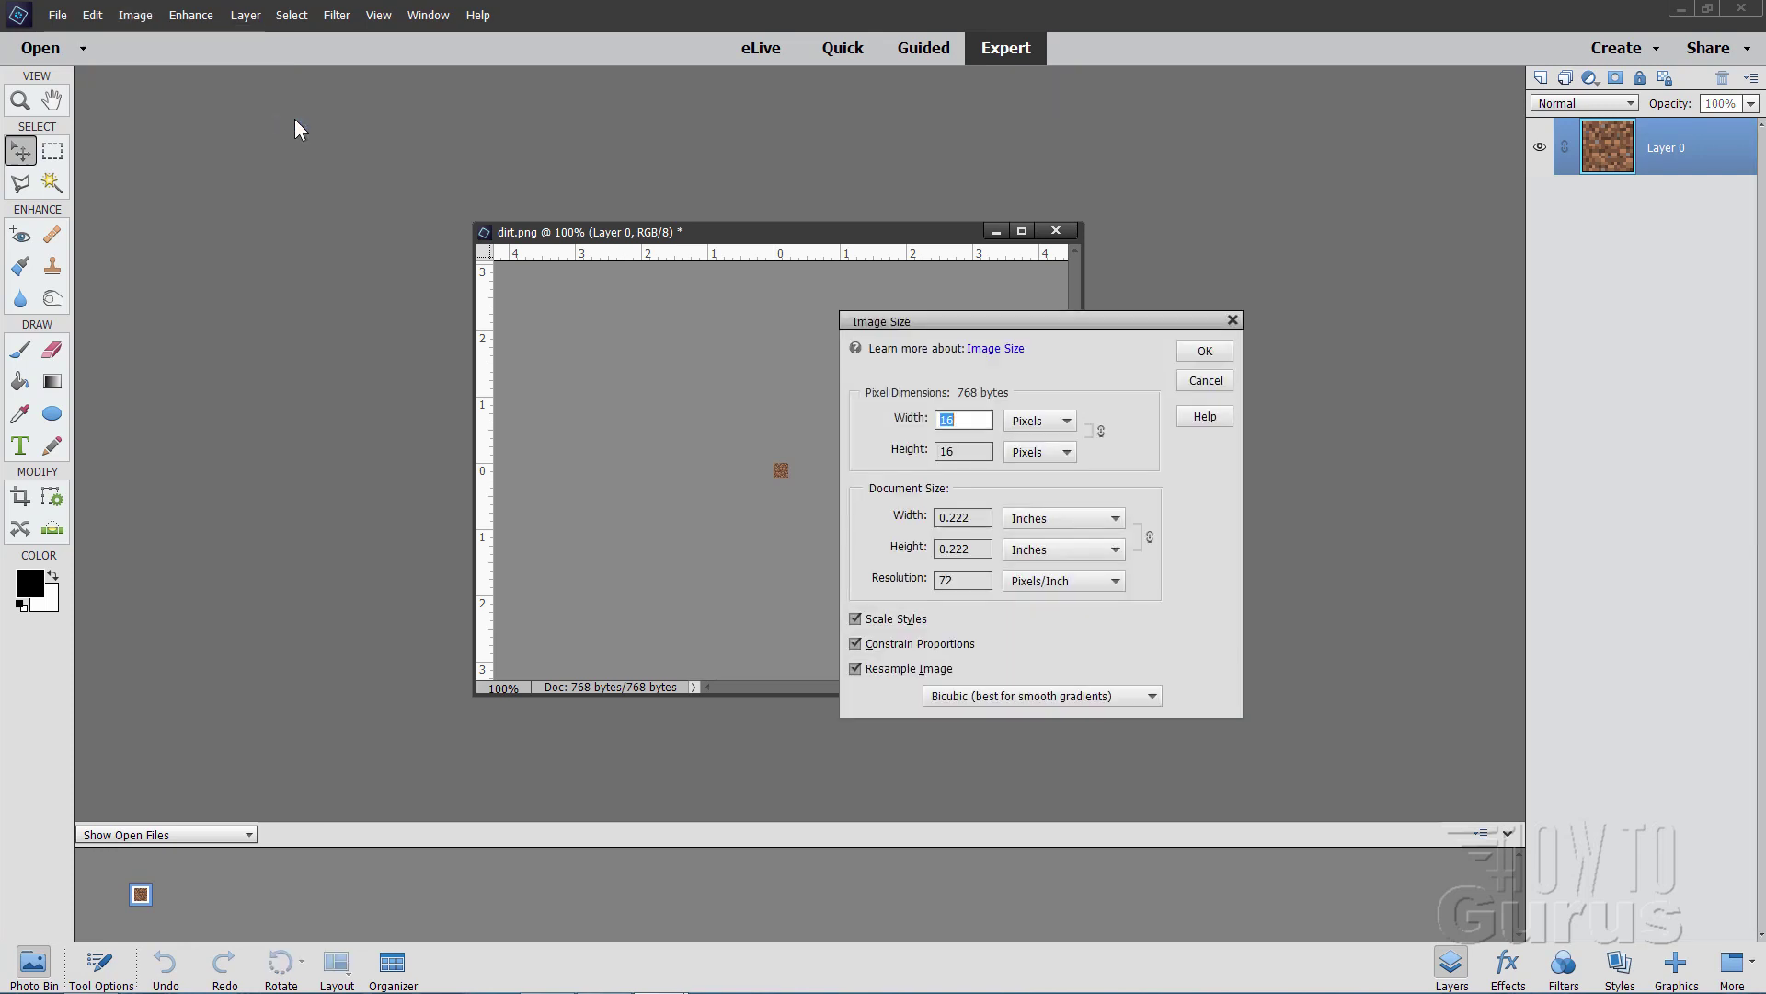
drag(997, 318, 1085, 330)
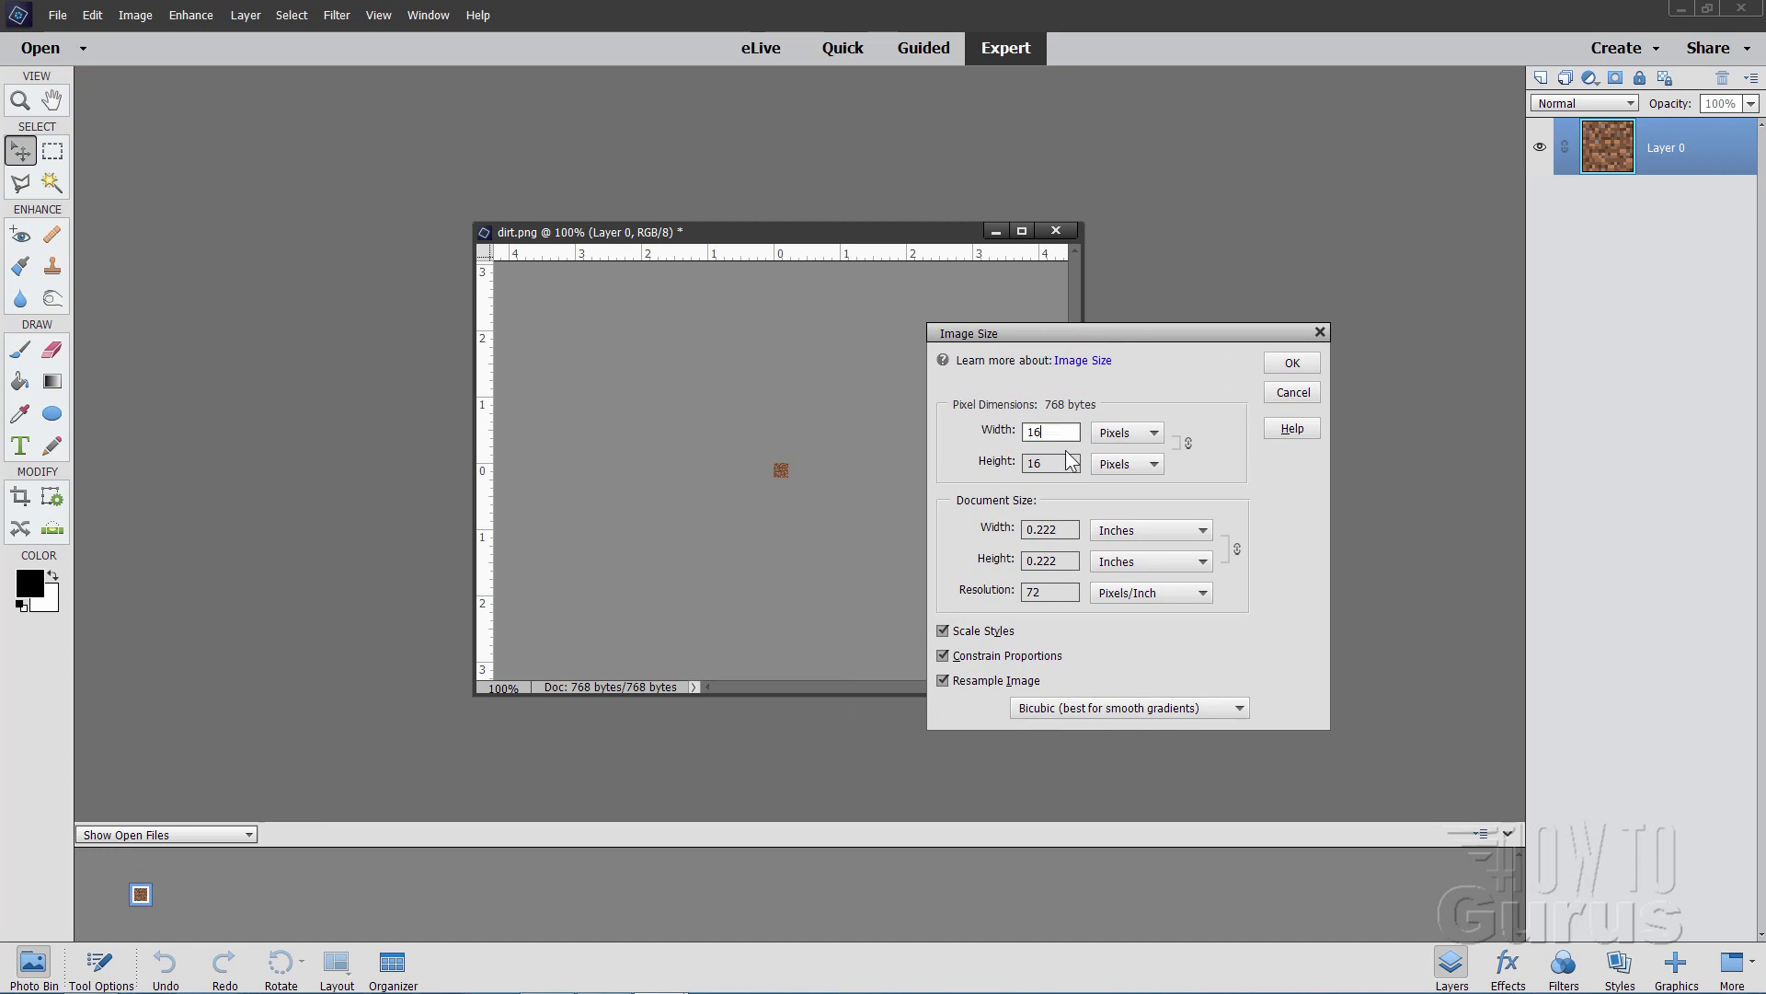
double_click(1056, 597)
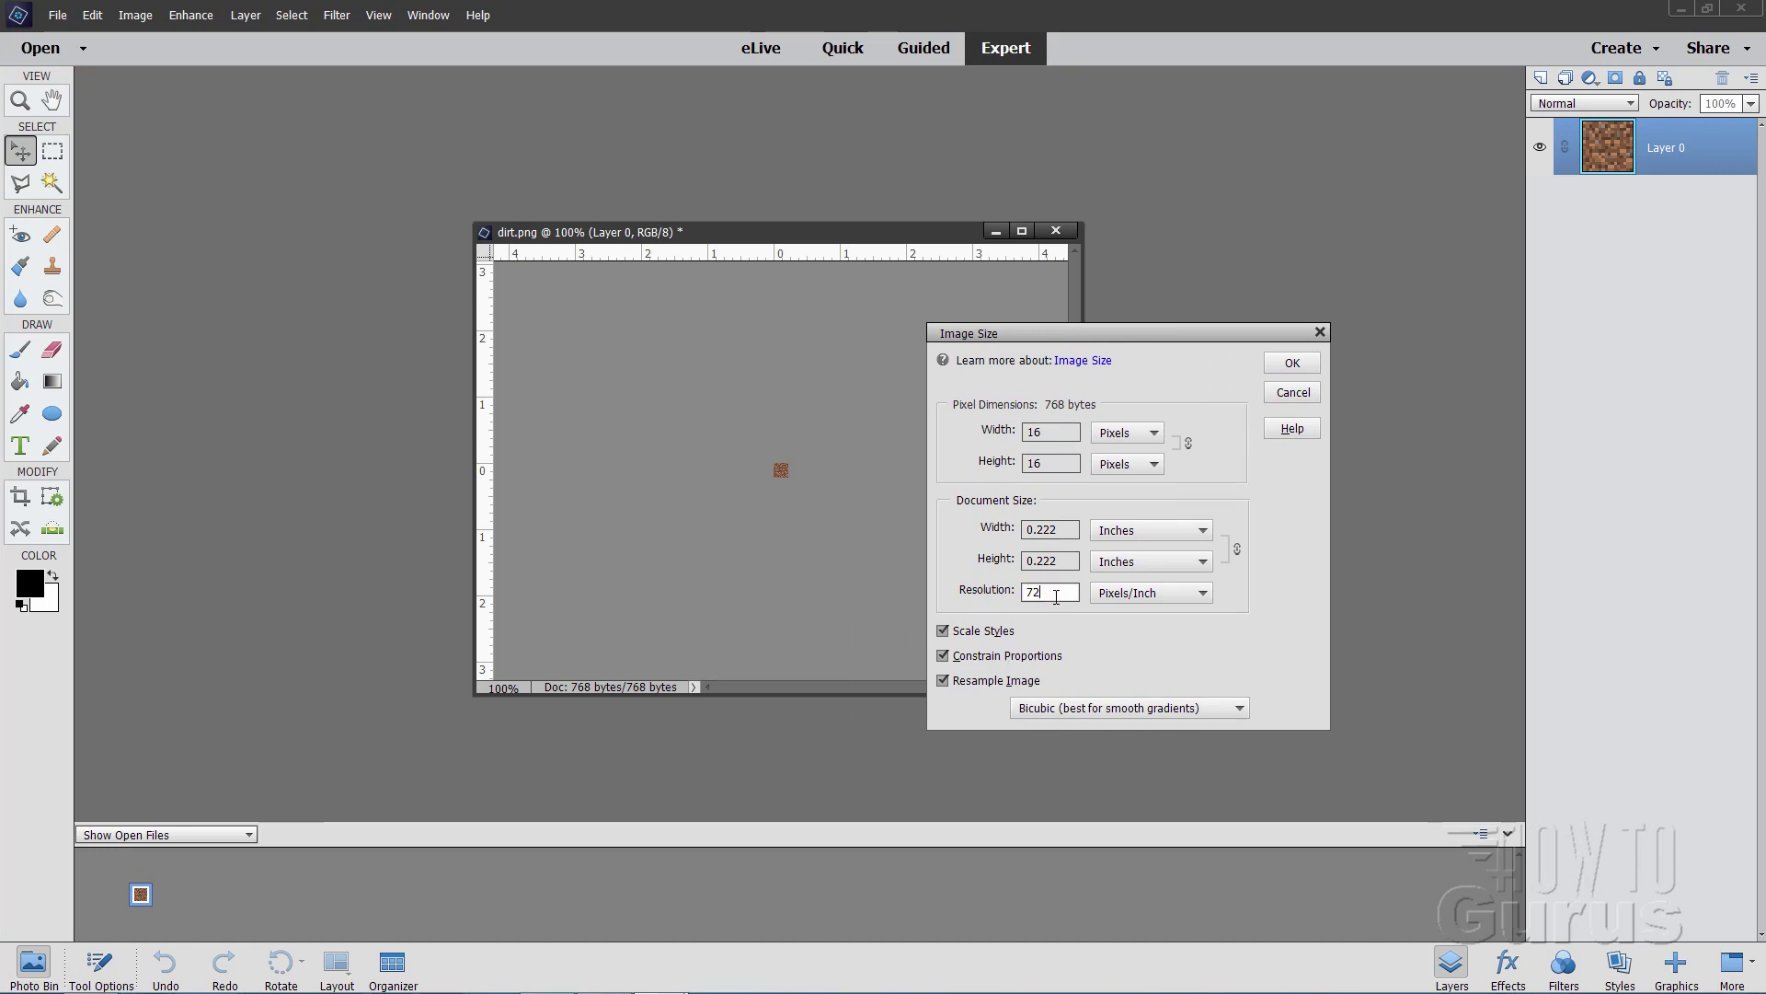
click(1290, 364)
- Zoom the dirt texture to 3200% and enlarge the window to show every pixel
click(26, 109)
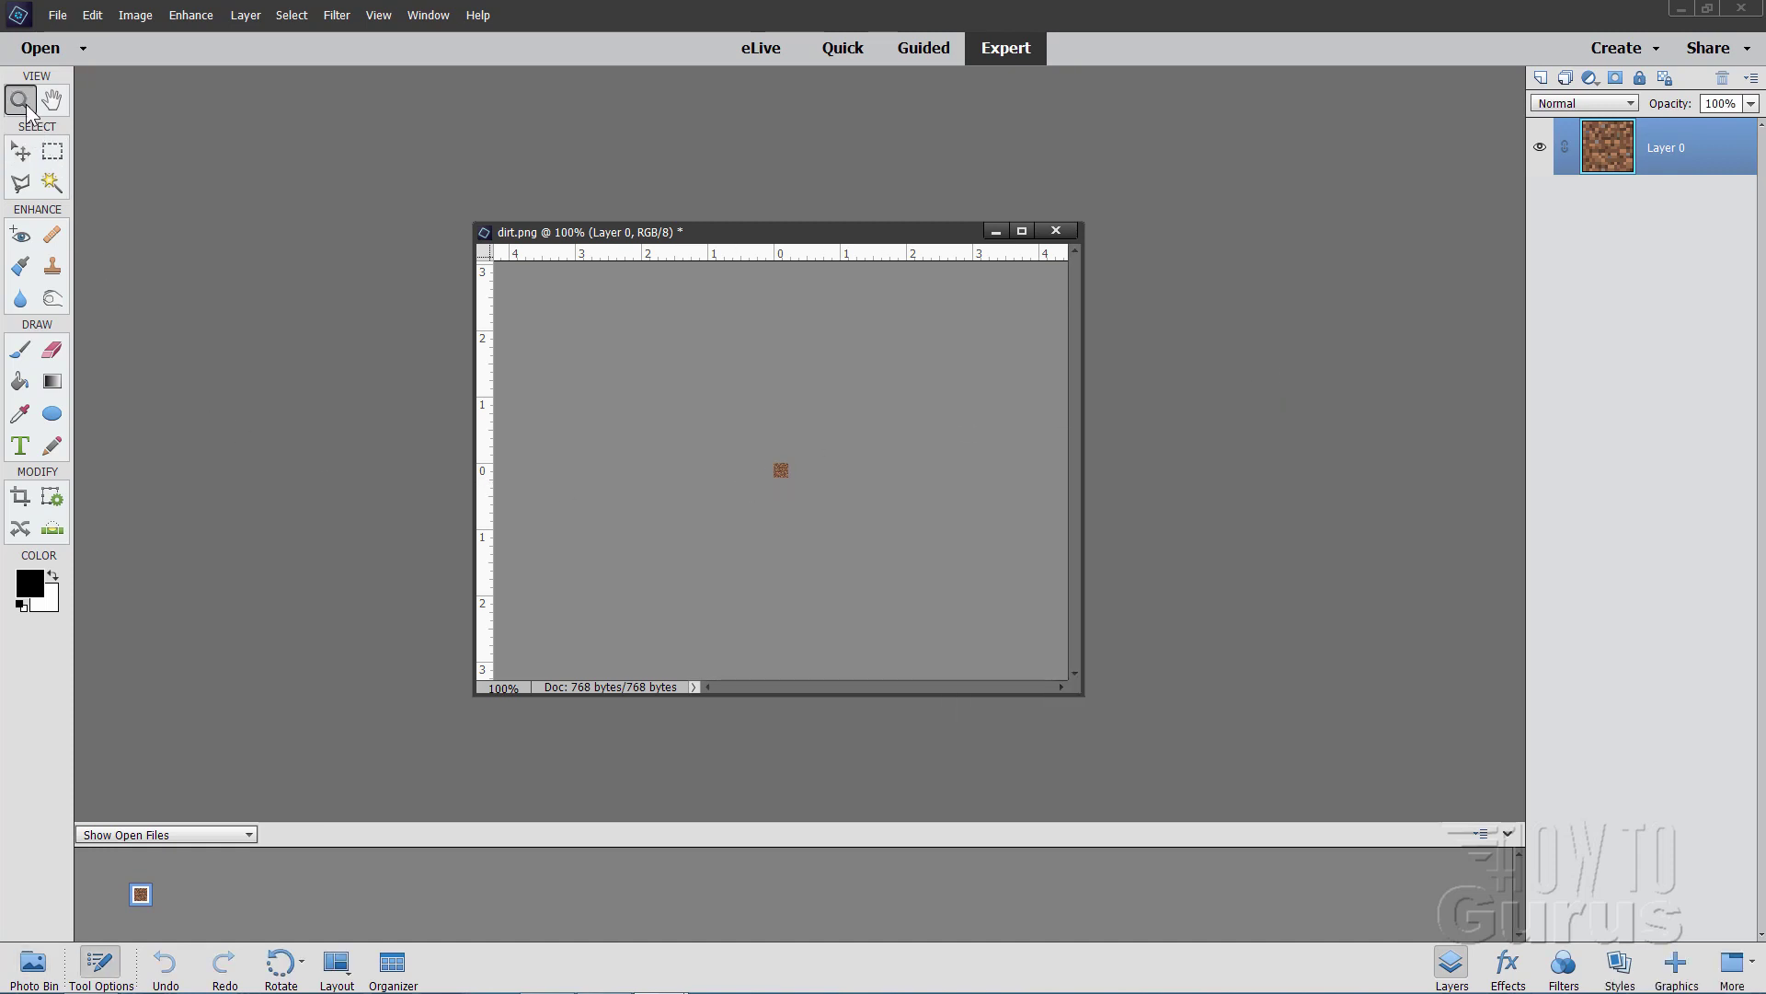
click(796, 498)
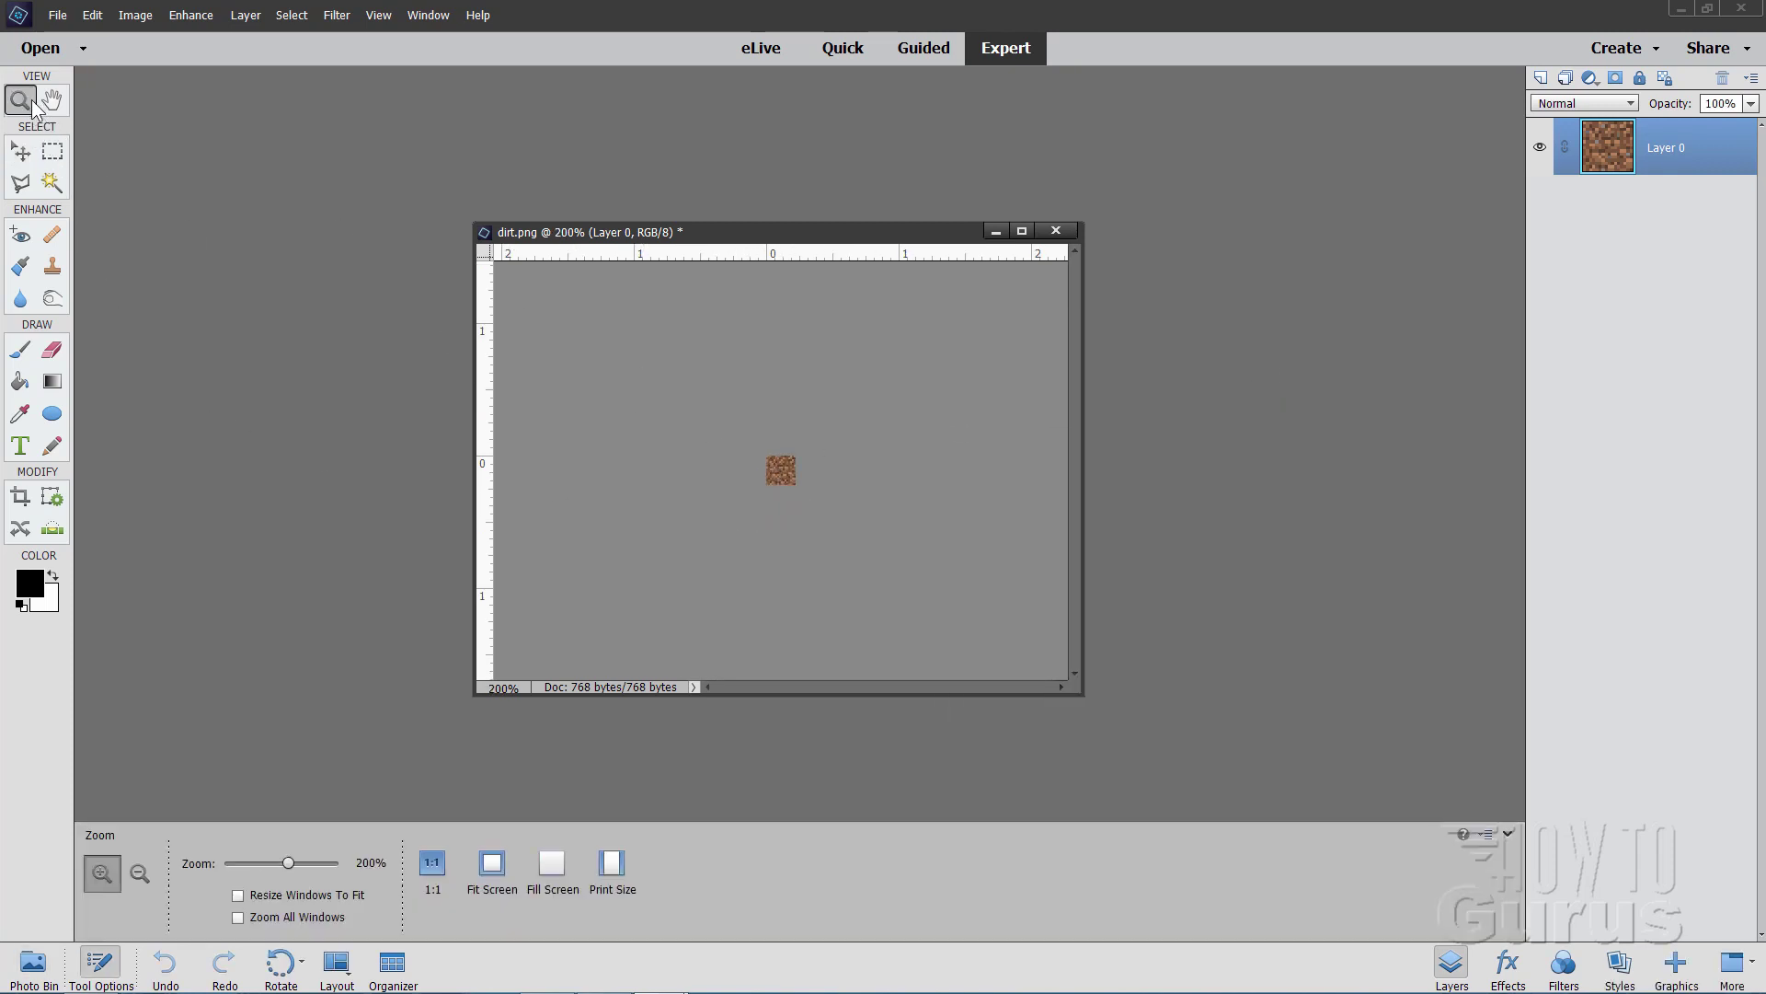
click(790, 465)
click(789, 471)
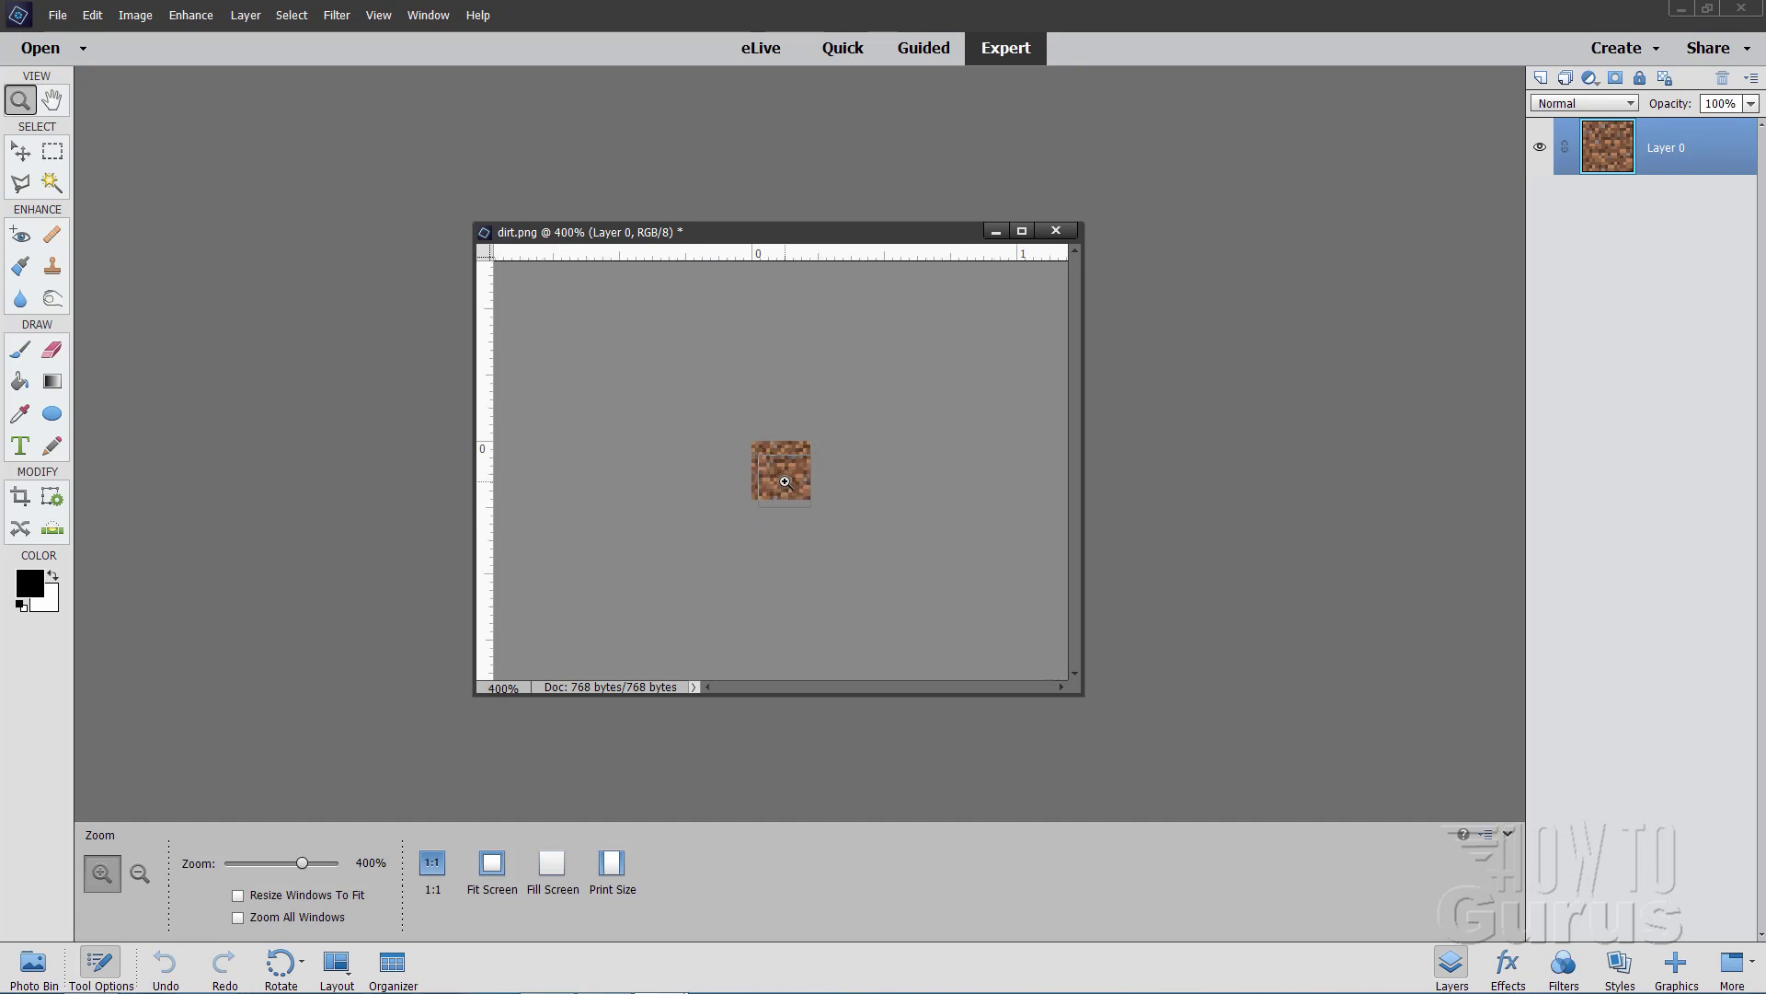
click(786, 477)
click(785, 481)
click(784, 481)
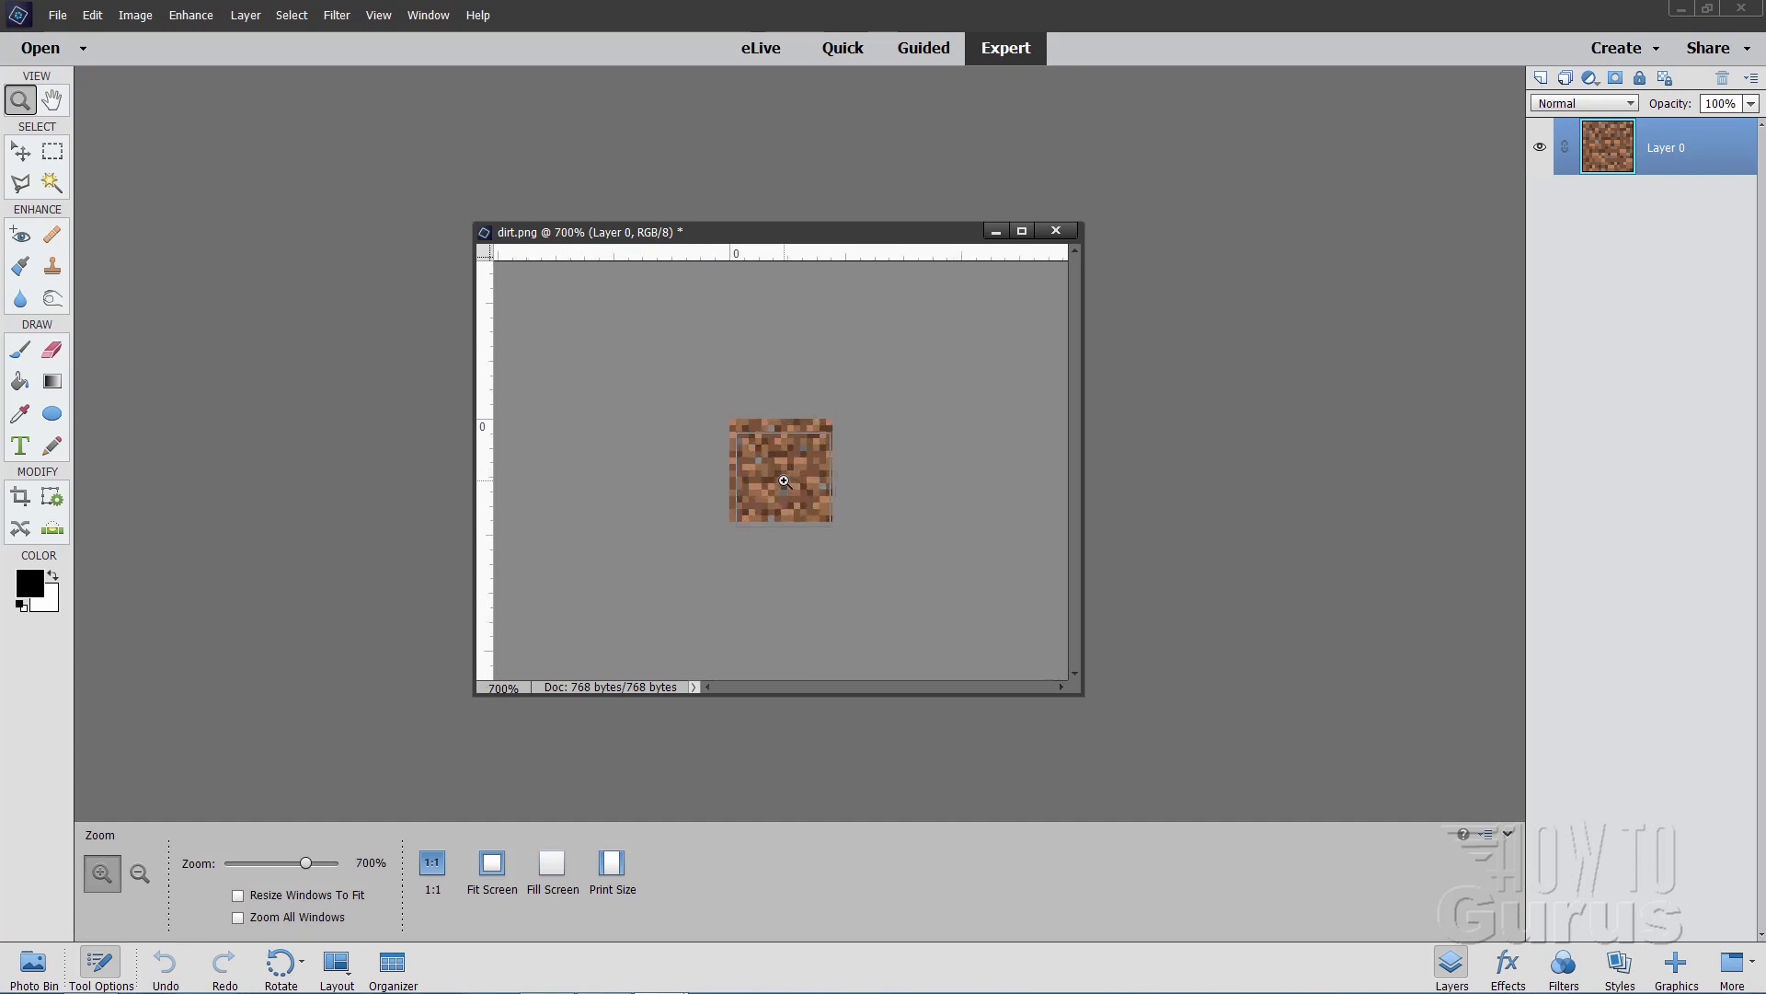
click(782, 479)
click(781, 479)
click(784, 472)
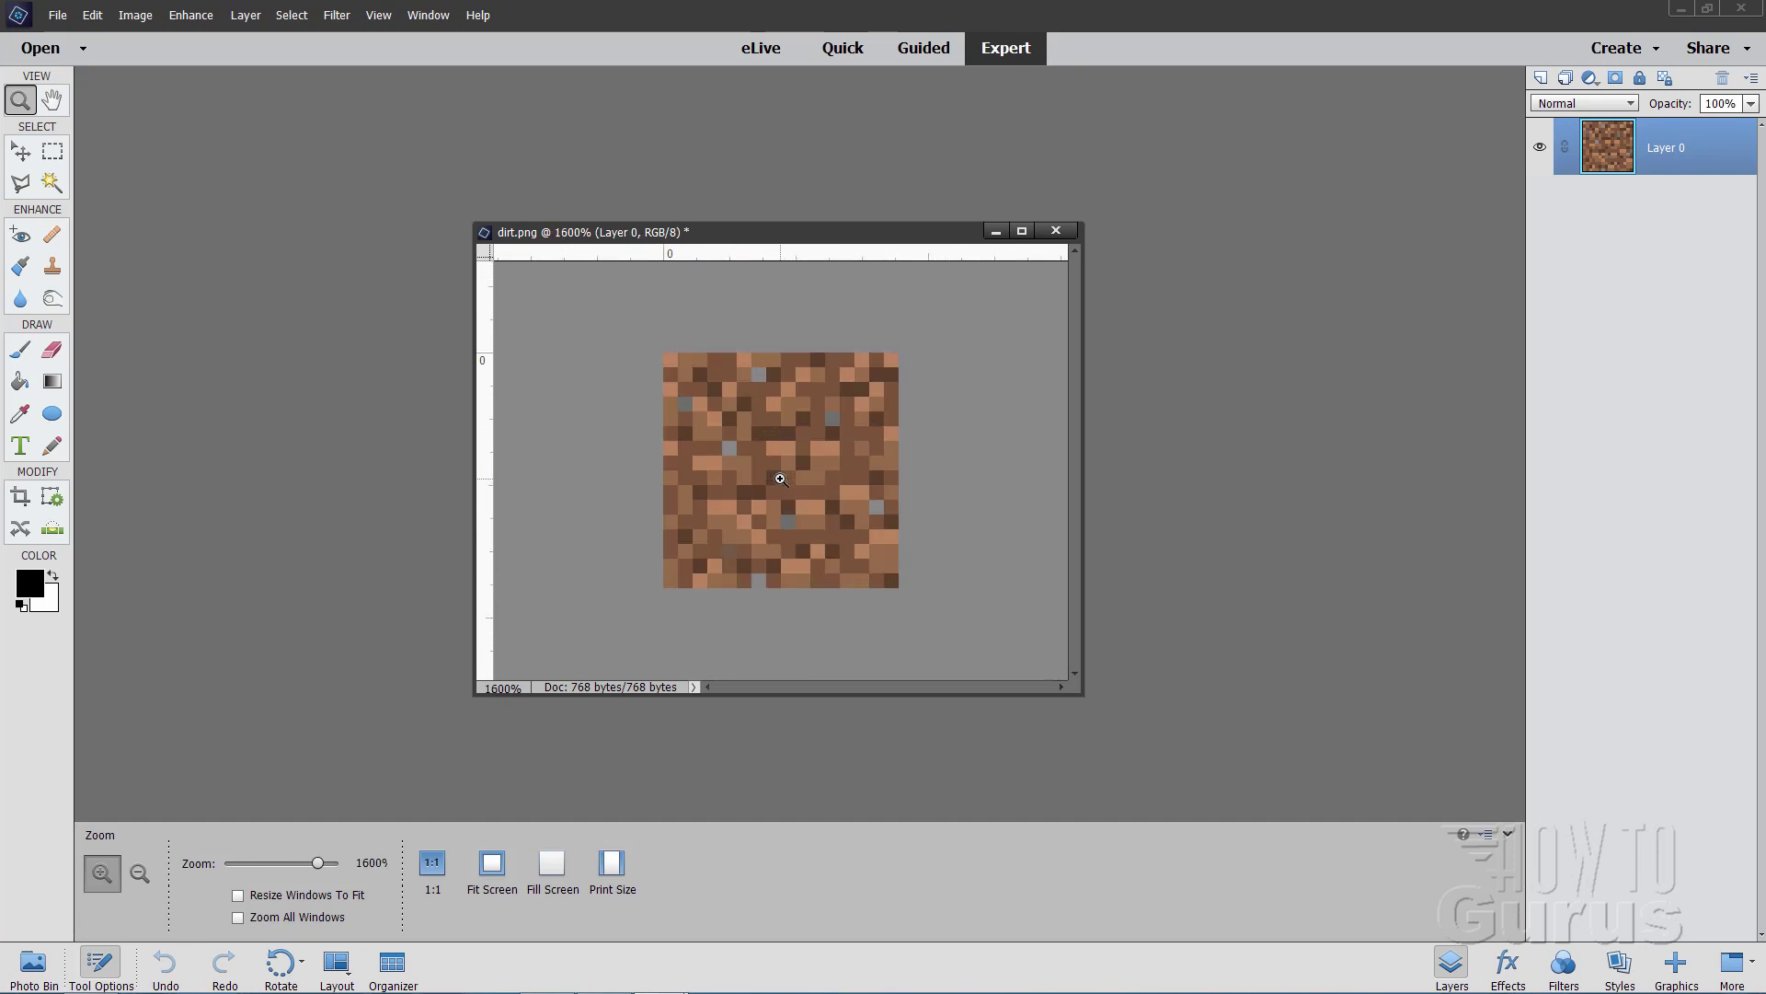
click(791, 466)
click(800, 458)
drag(1080, 691, 1090, 797)
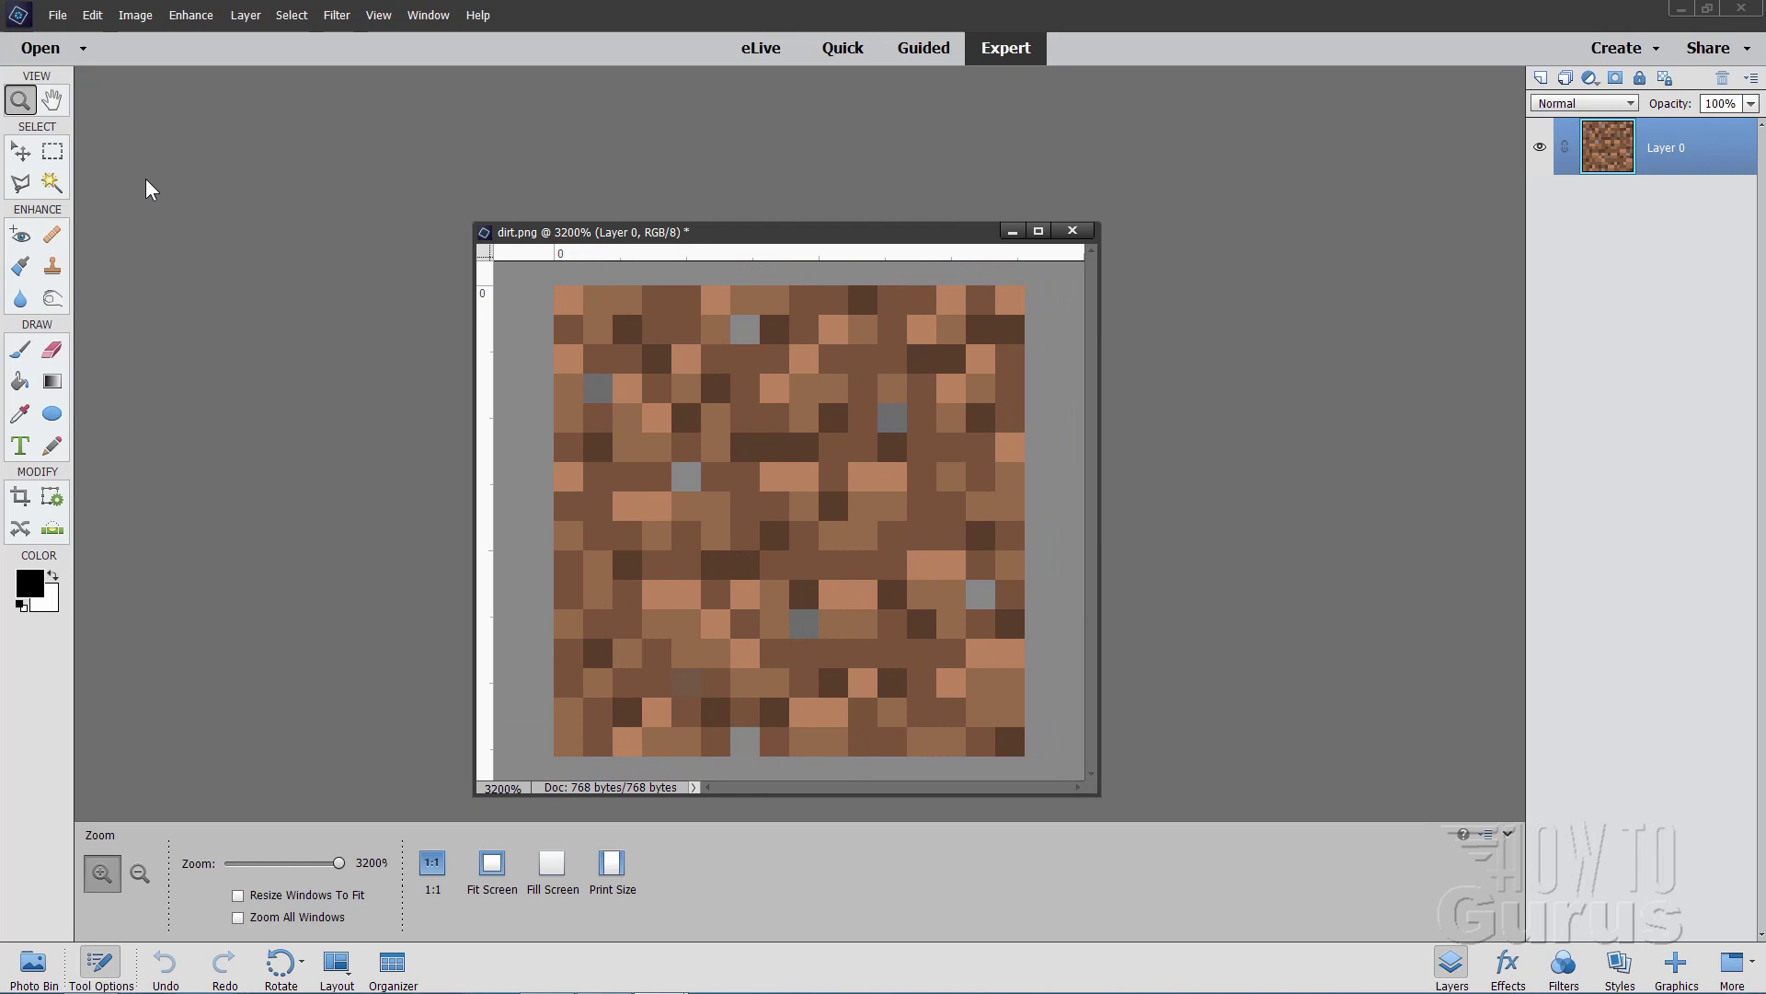
click(20, 151)
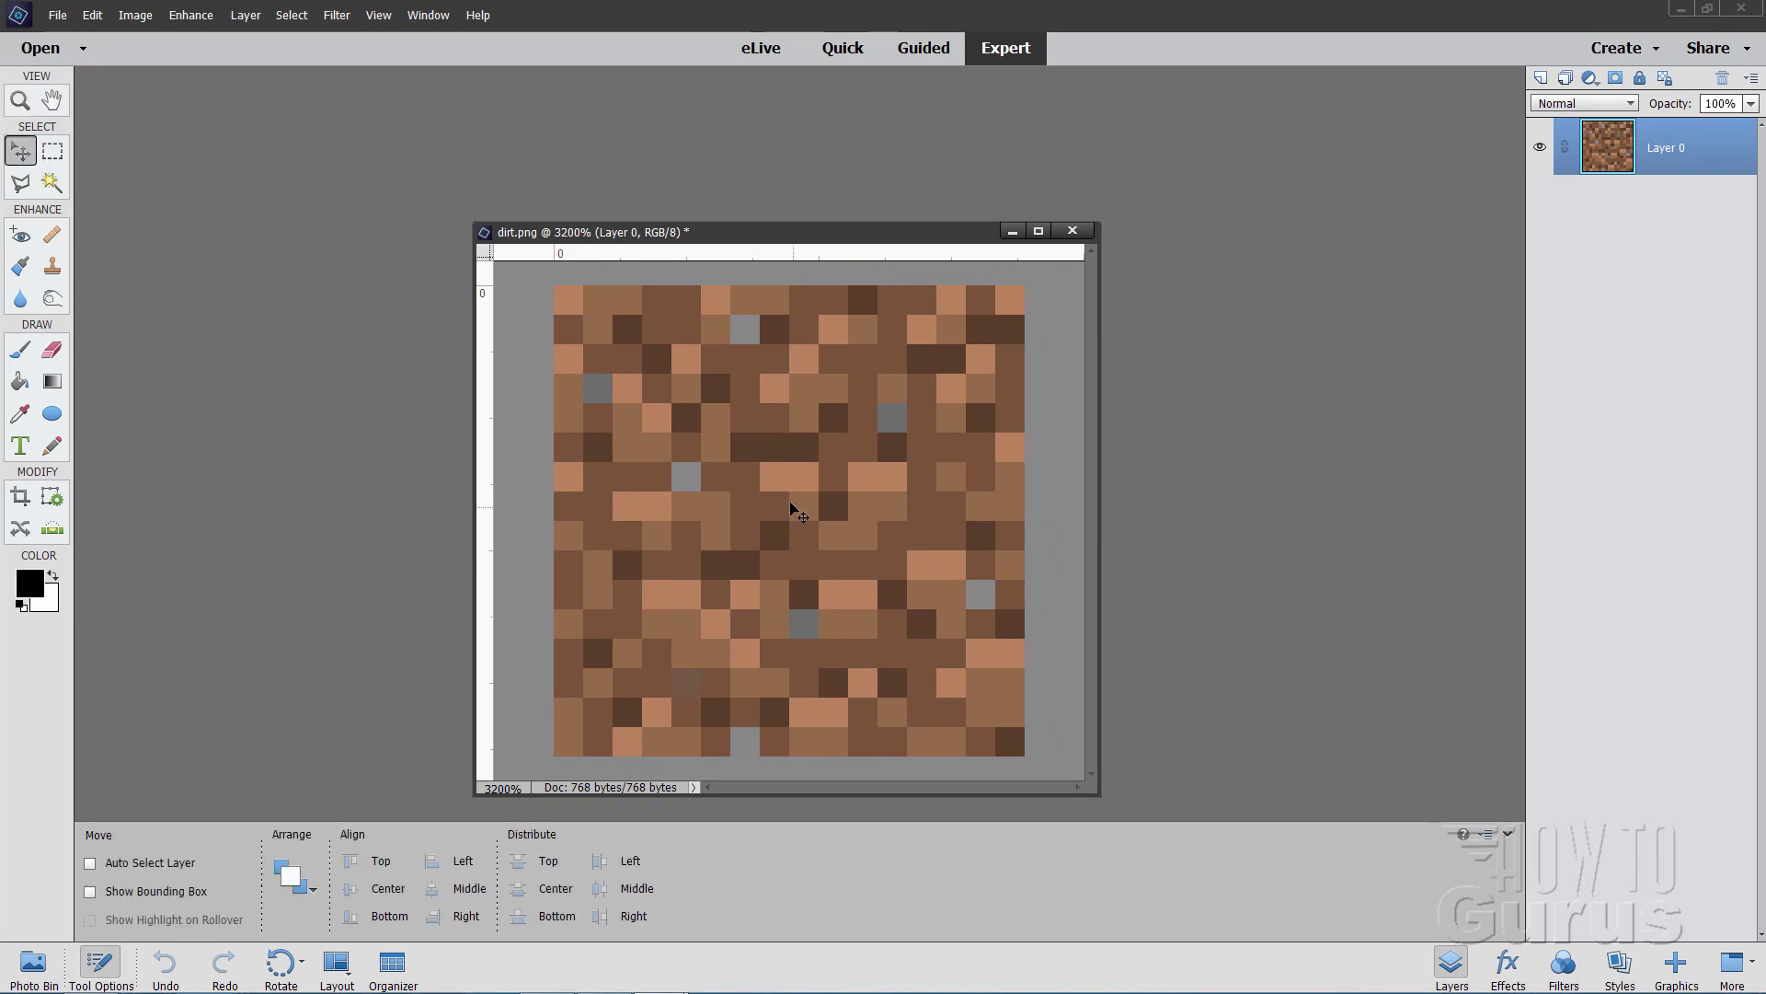
- Apply Hue/Saturation with hue +45 to turn the brown dirt green
click(190, 15)
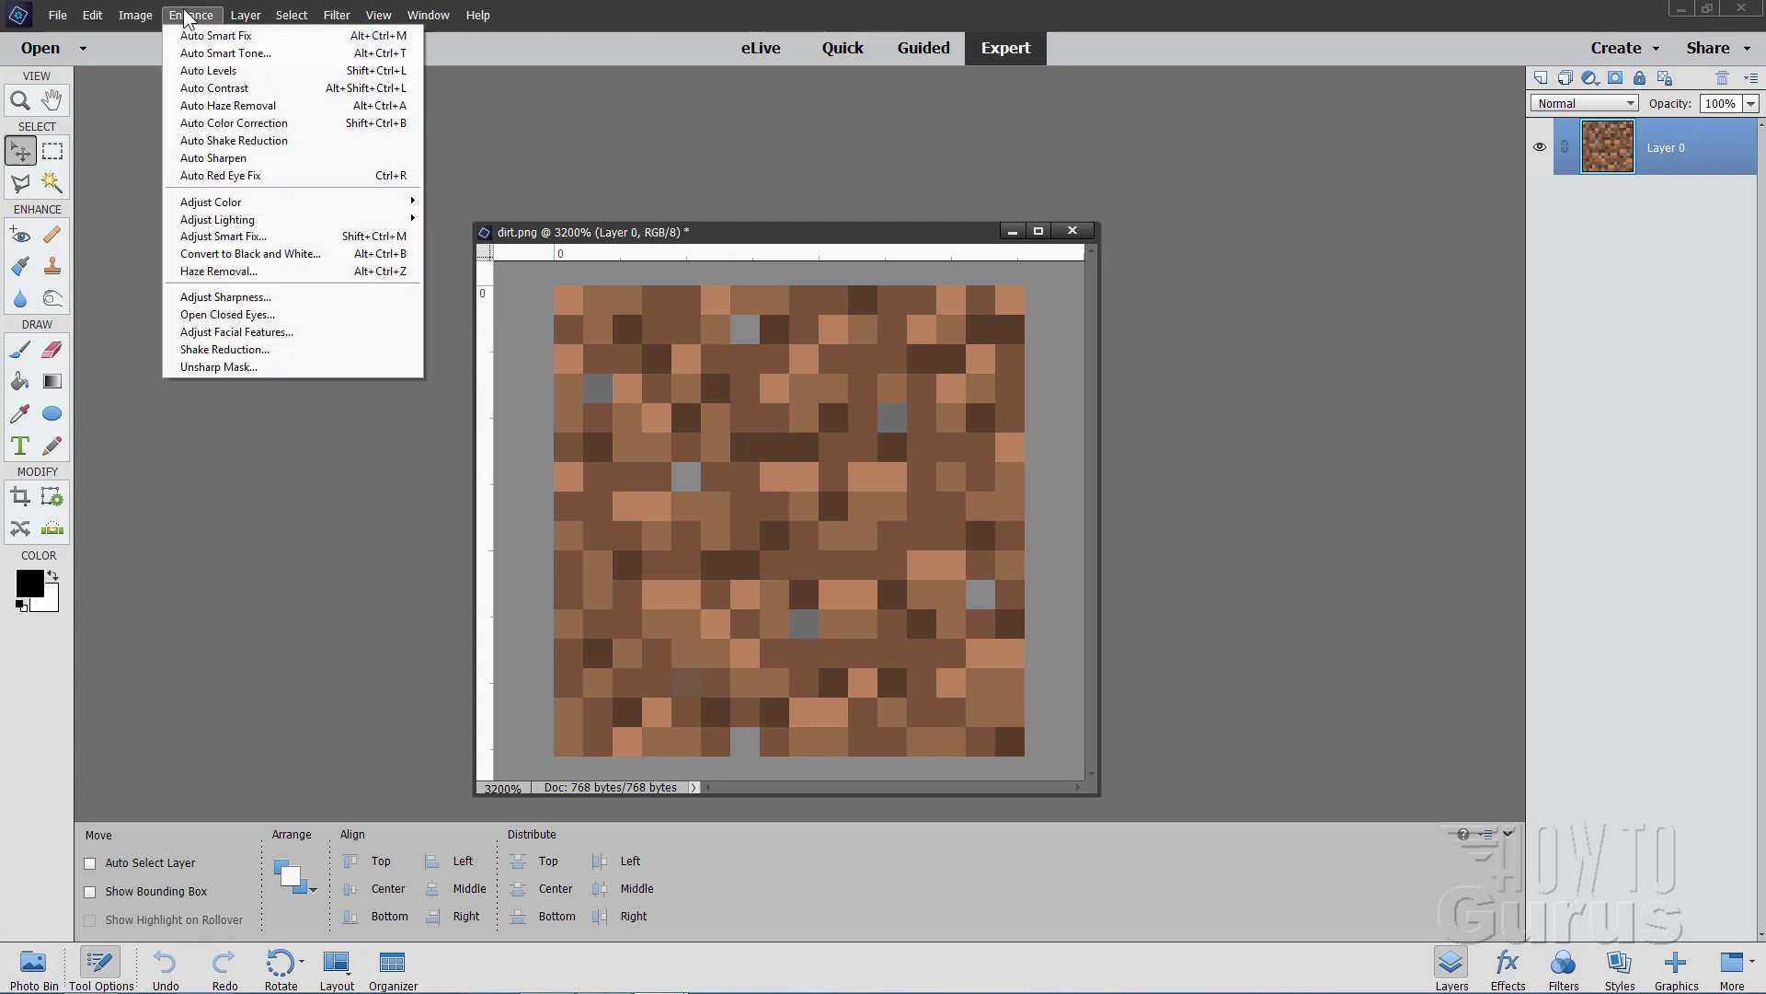
mouse_move(259, 201)
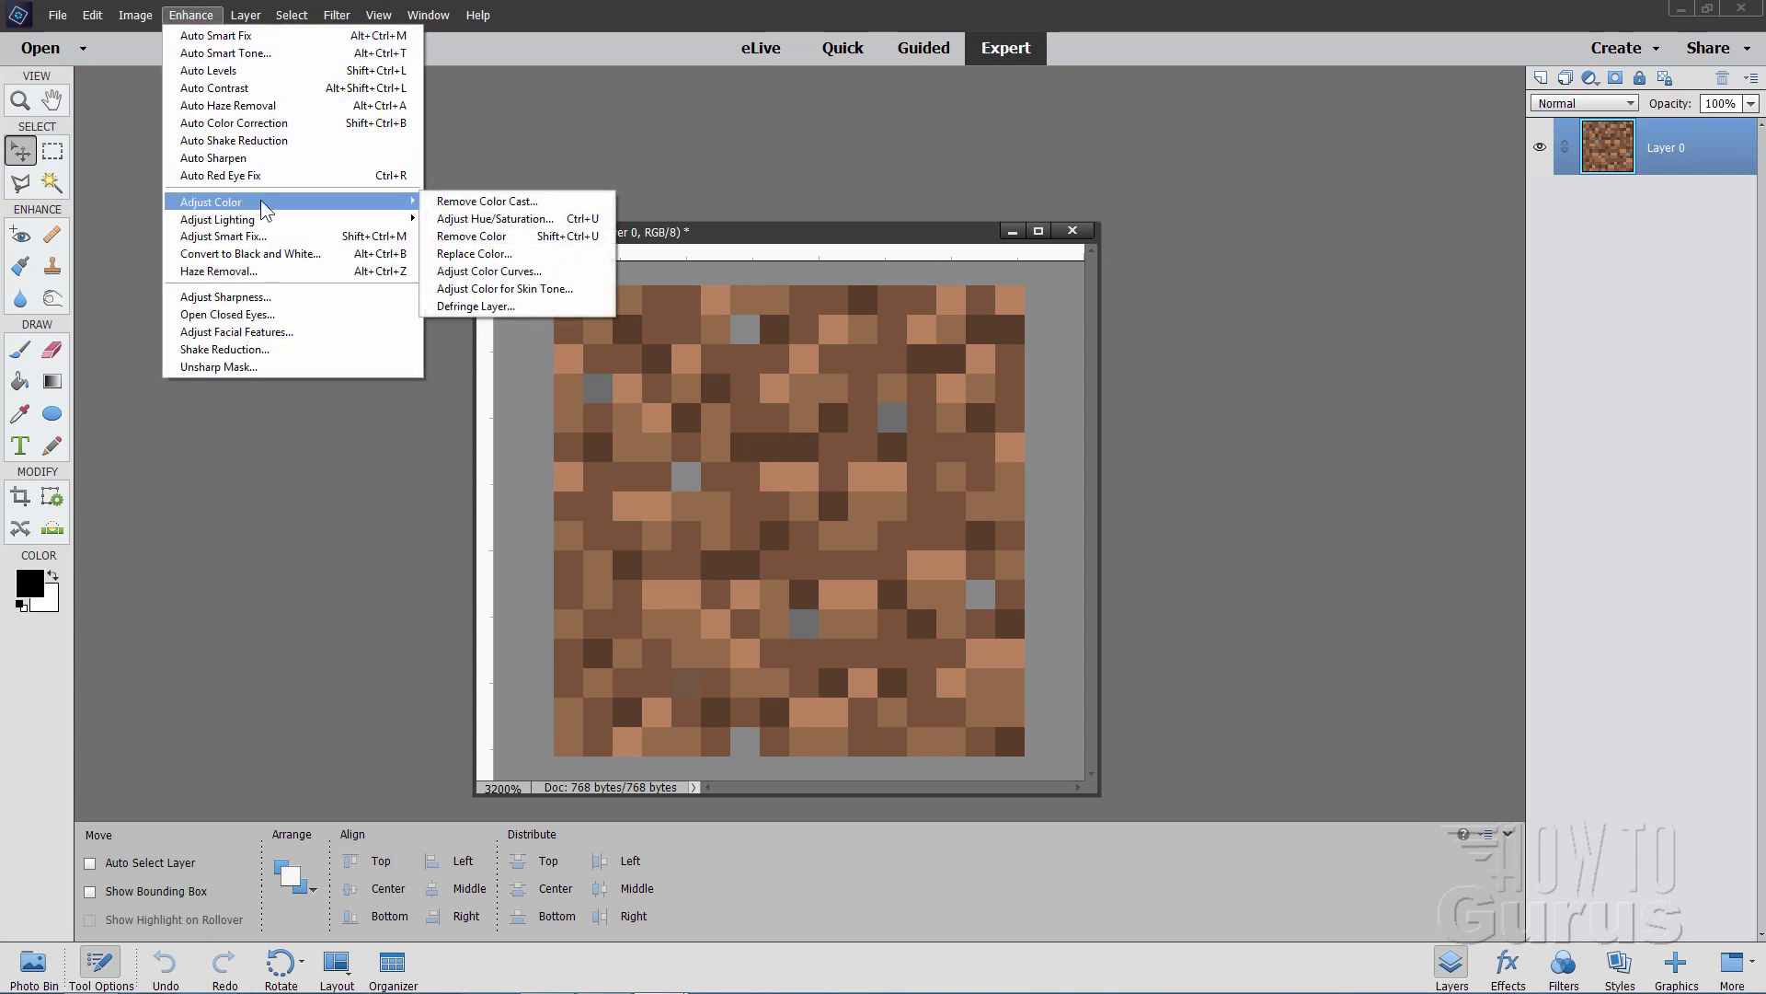
click(470, 219)
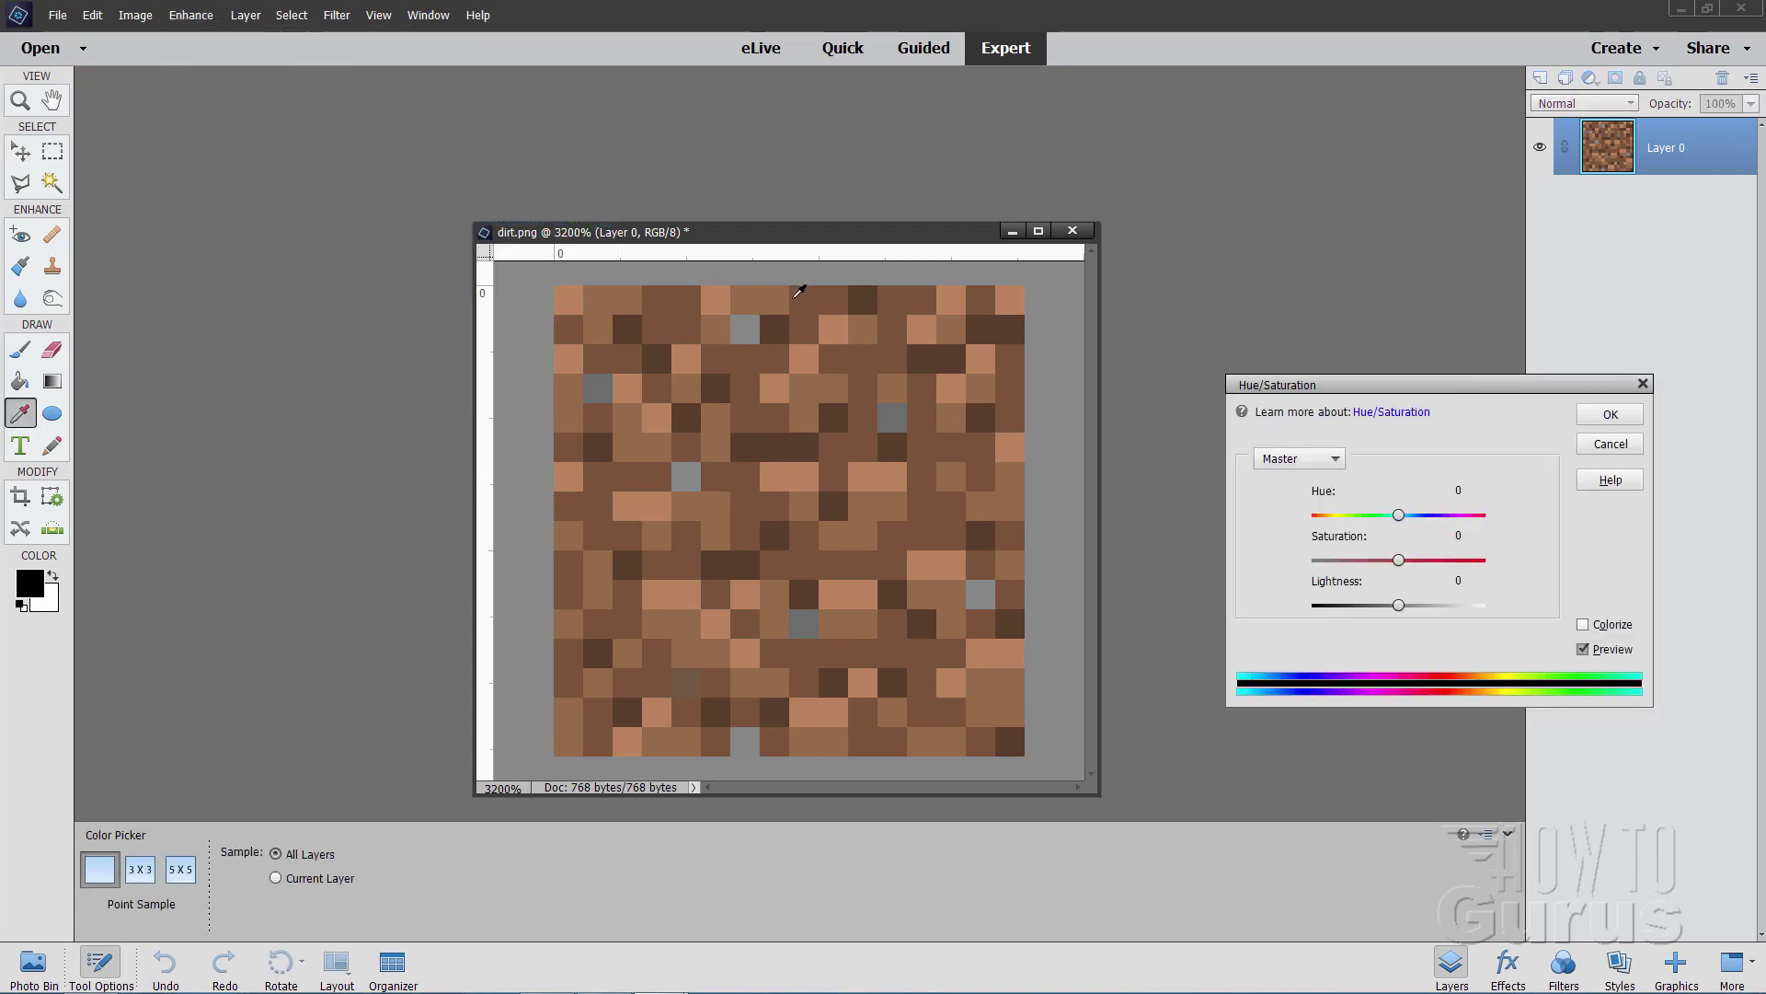
drag(1399, 515, 1440, 532)
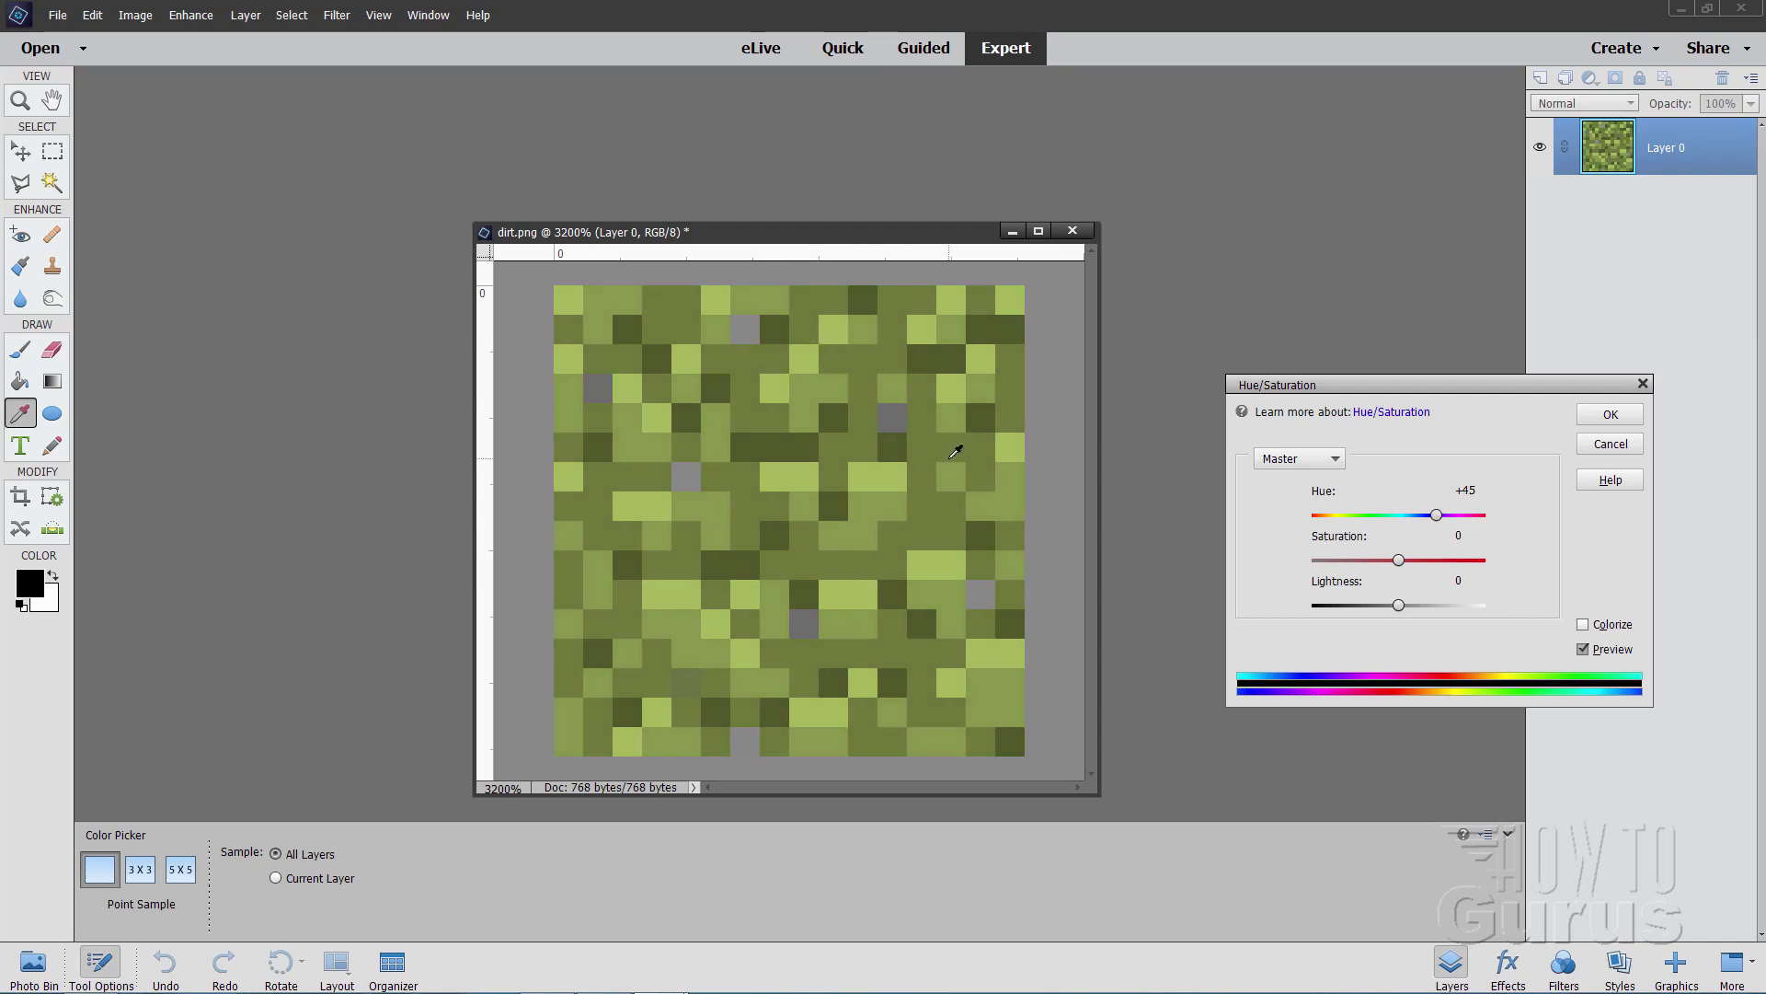
click(1591, 418)
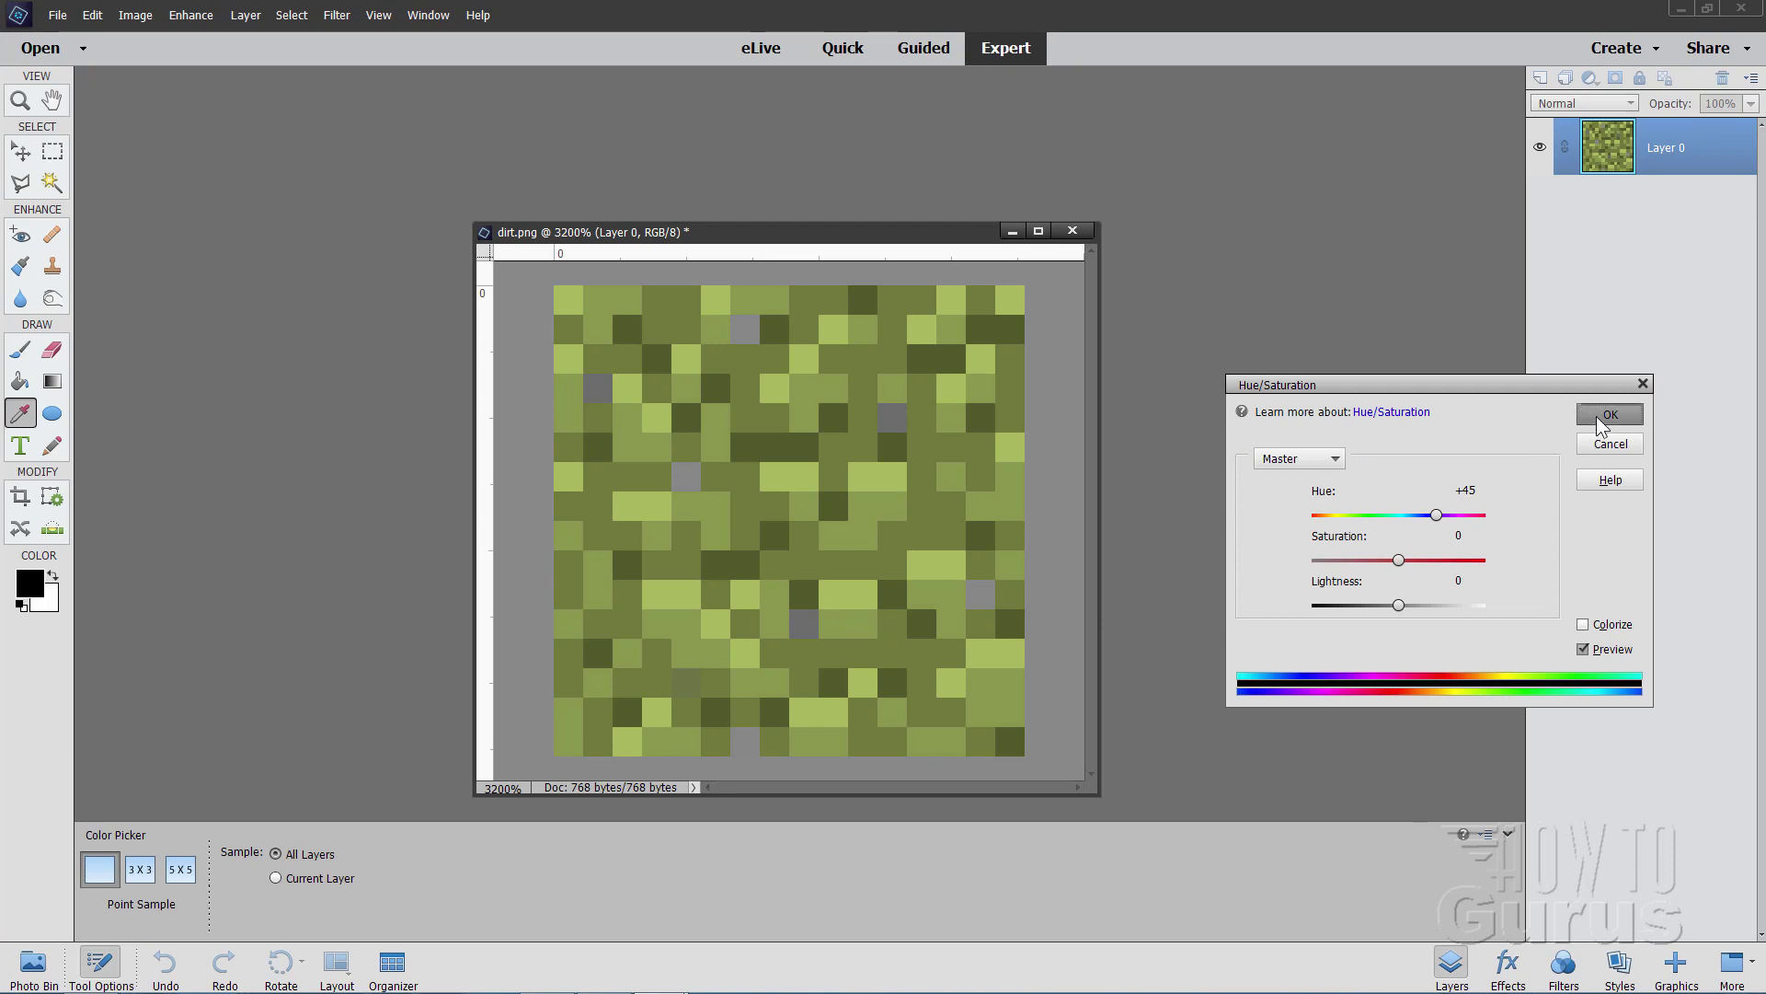
- Save the green texture as PNG over the existing dirt.png and close the document
key(v)
click(57, 17)
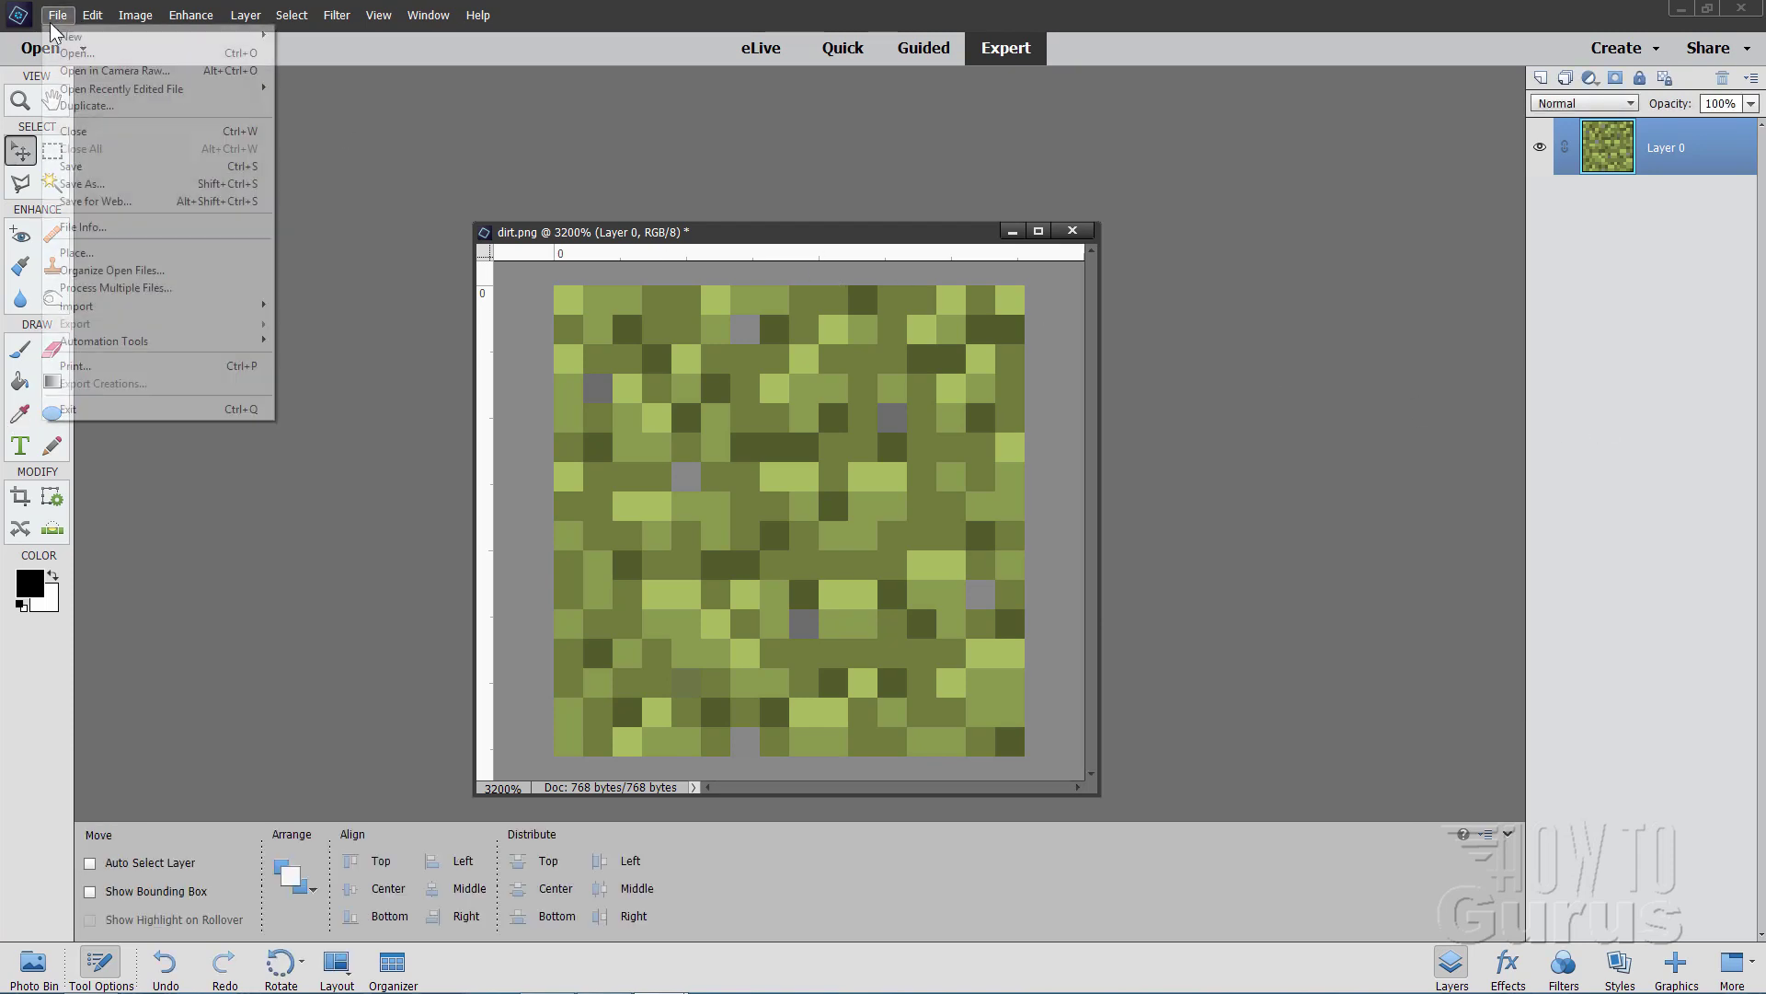
click(119, 183)
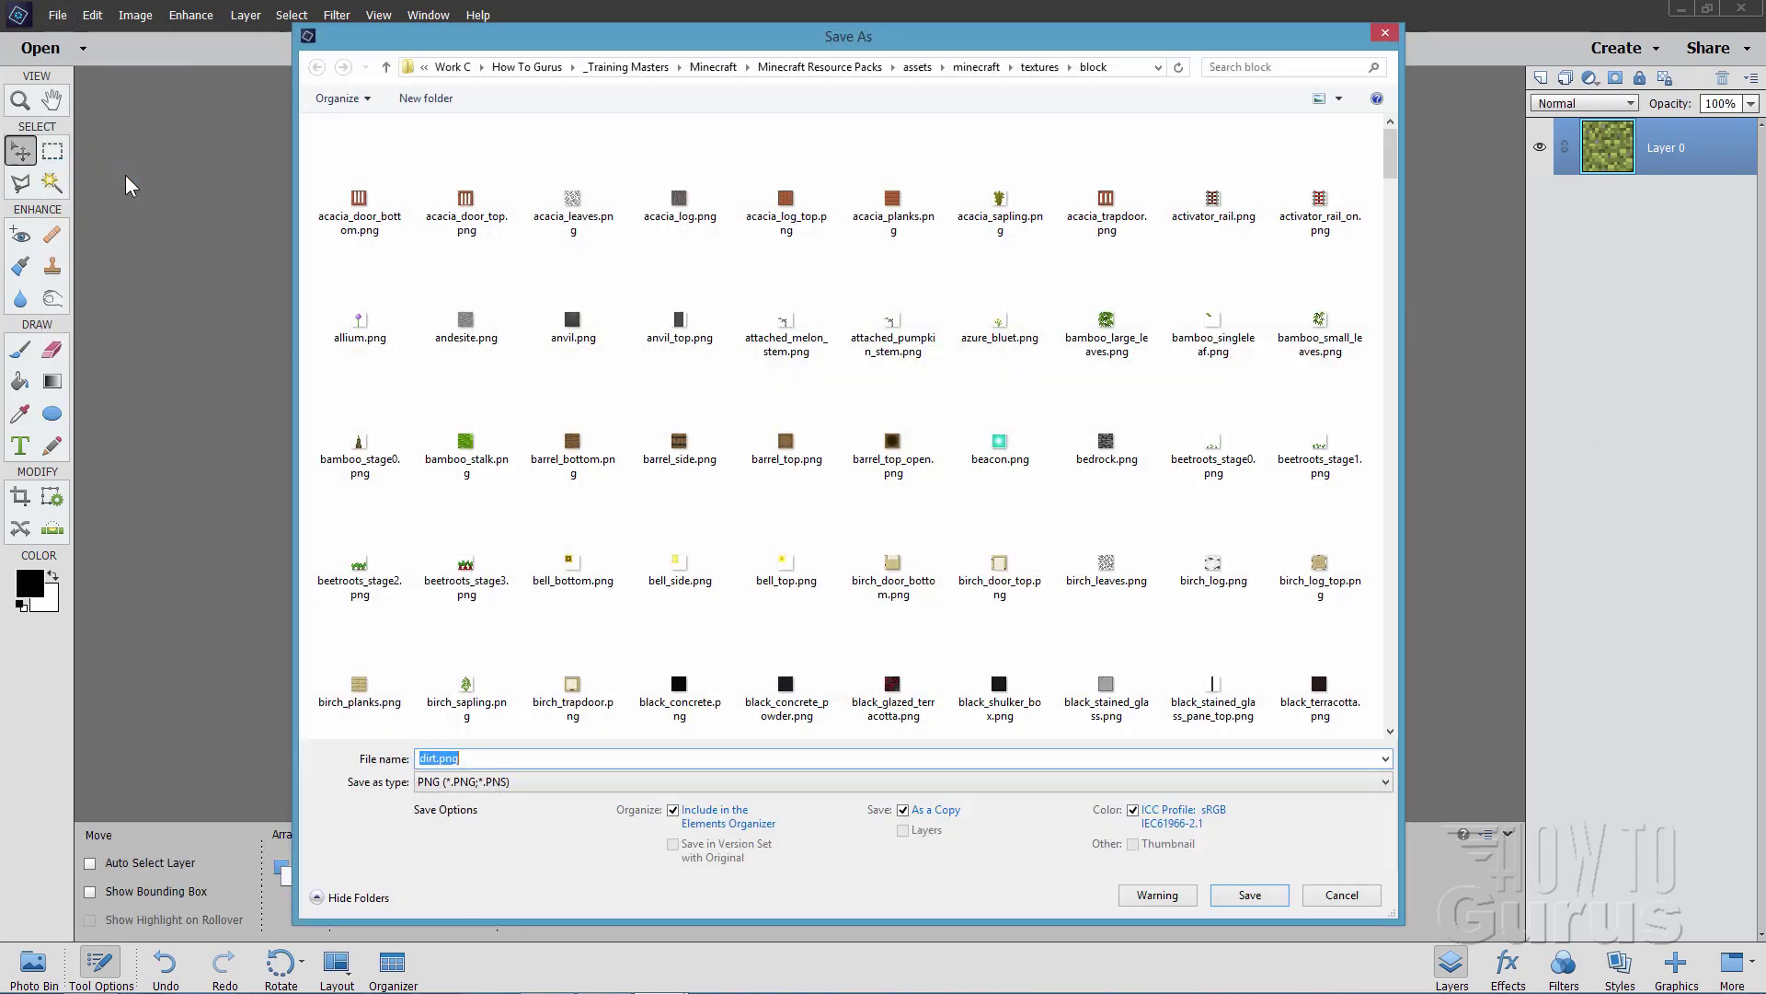
click(1250, 897)
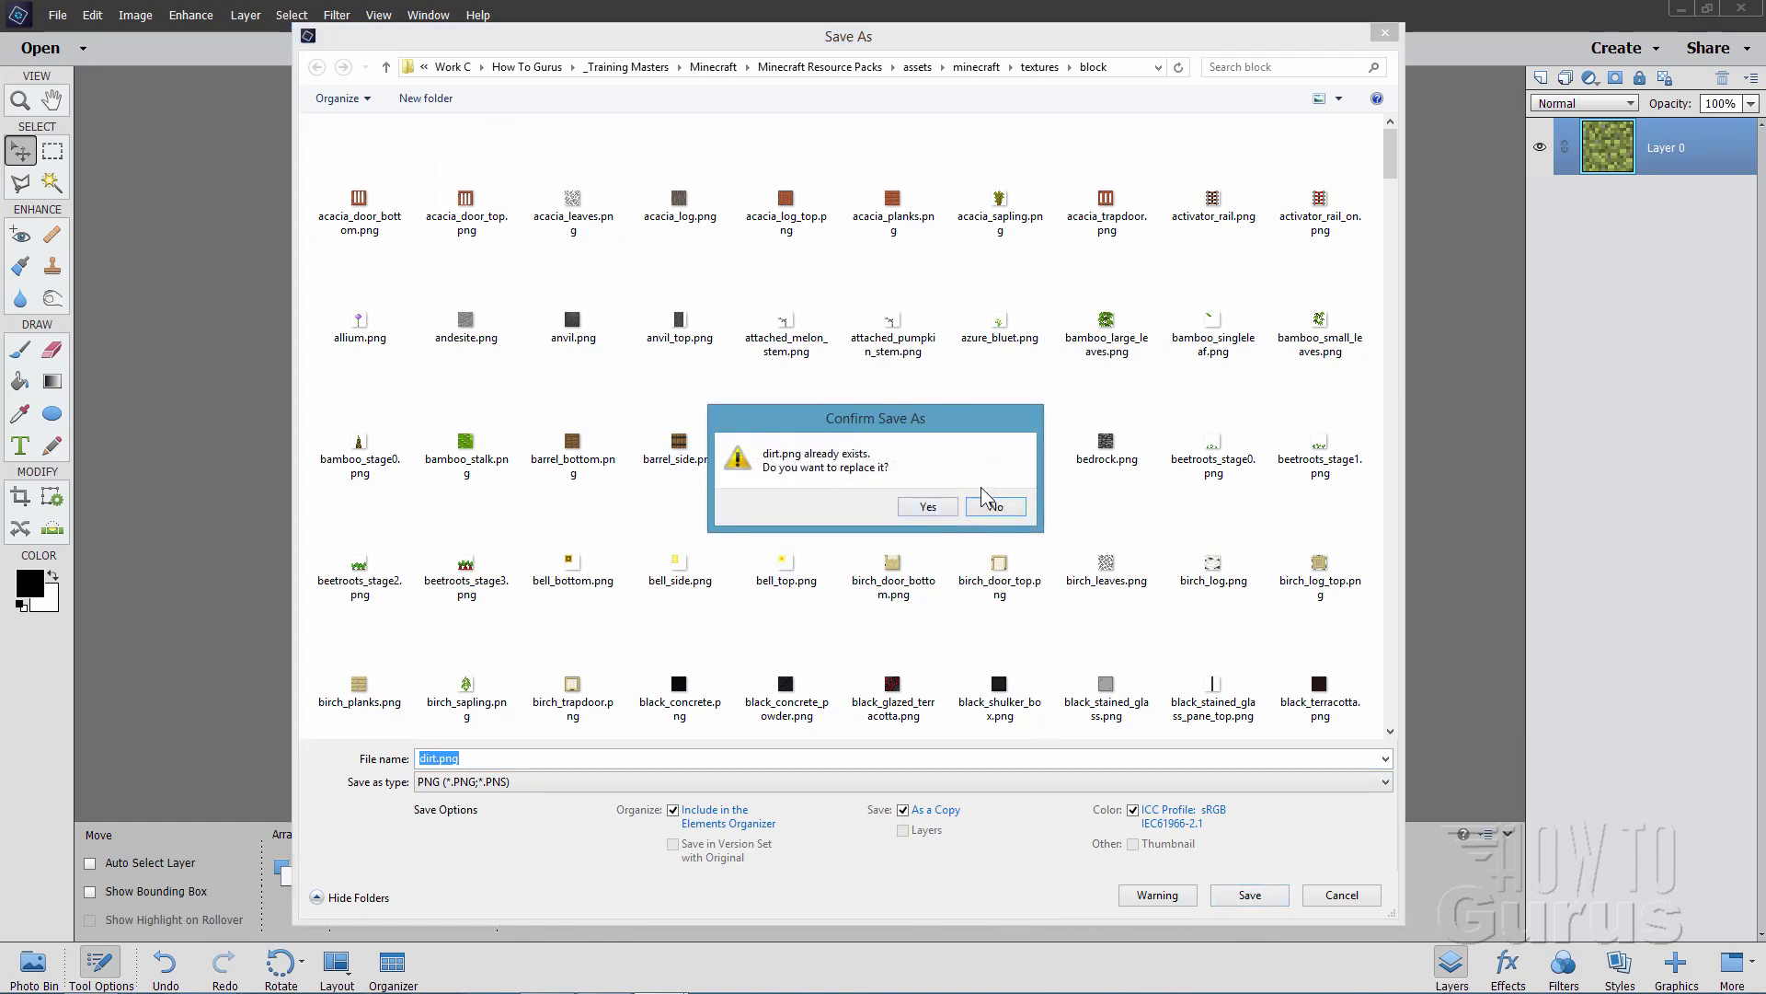
click(924, 509)
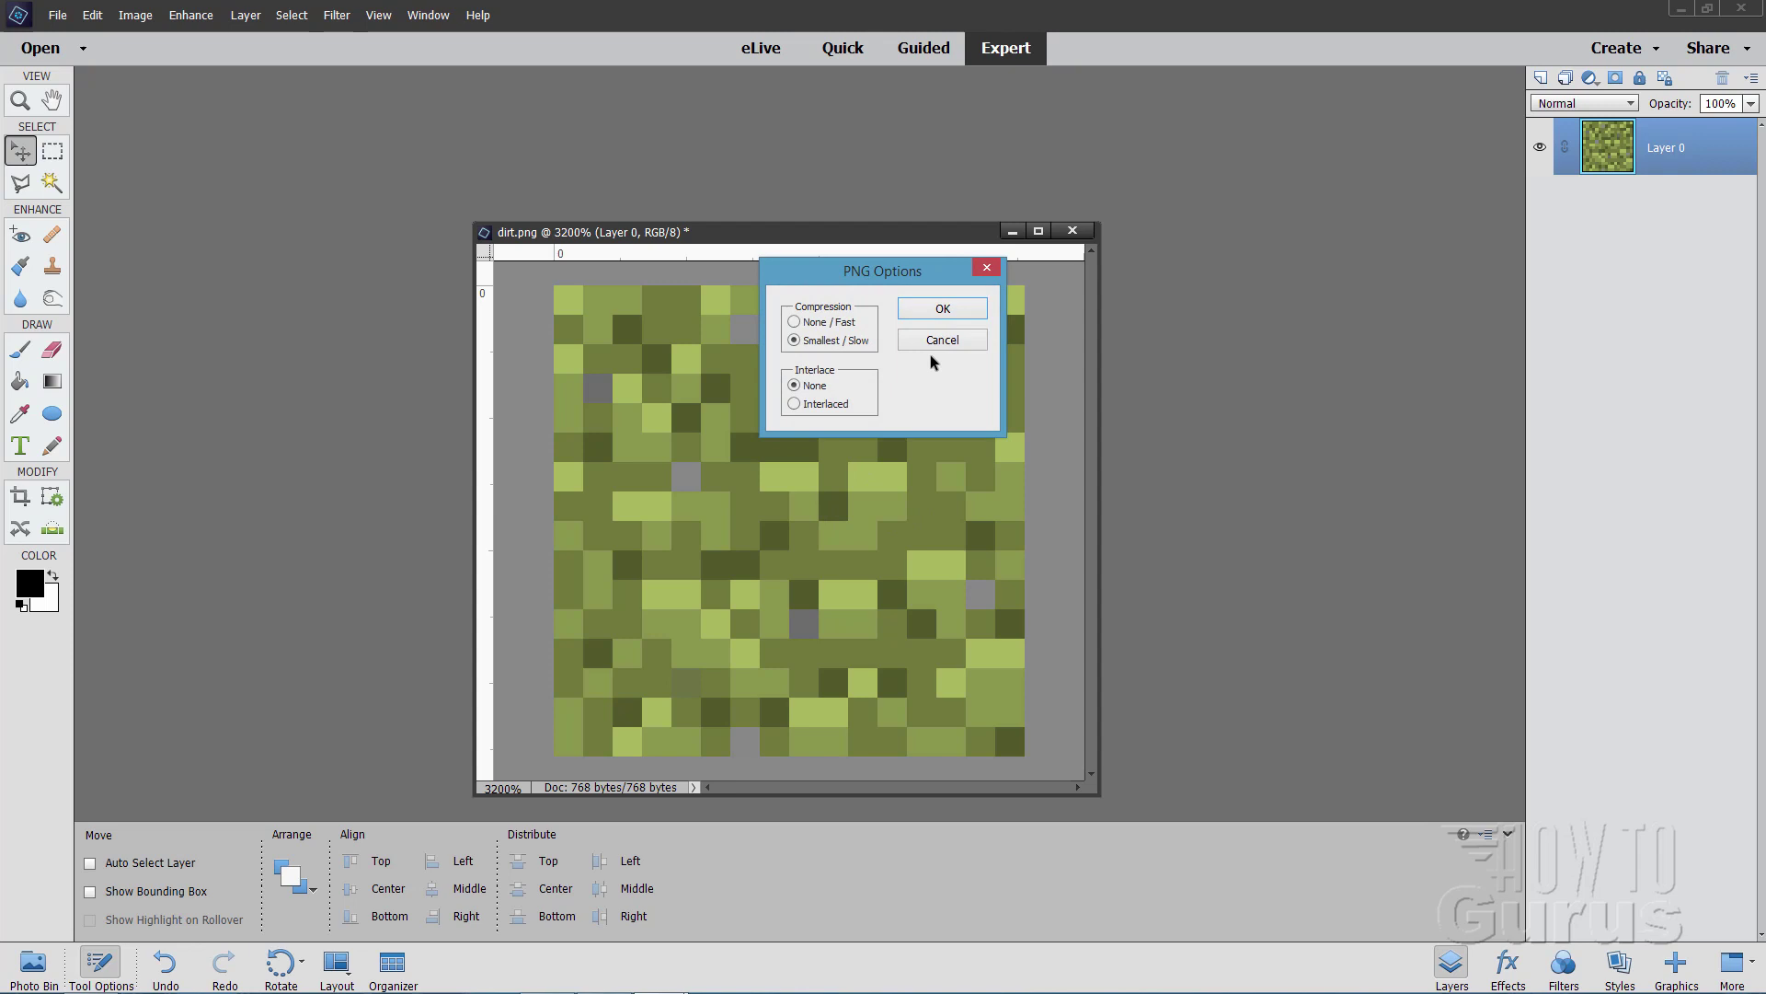
click(938, 311)
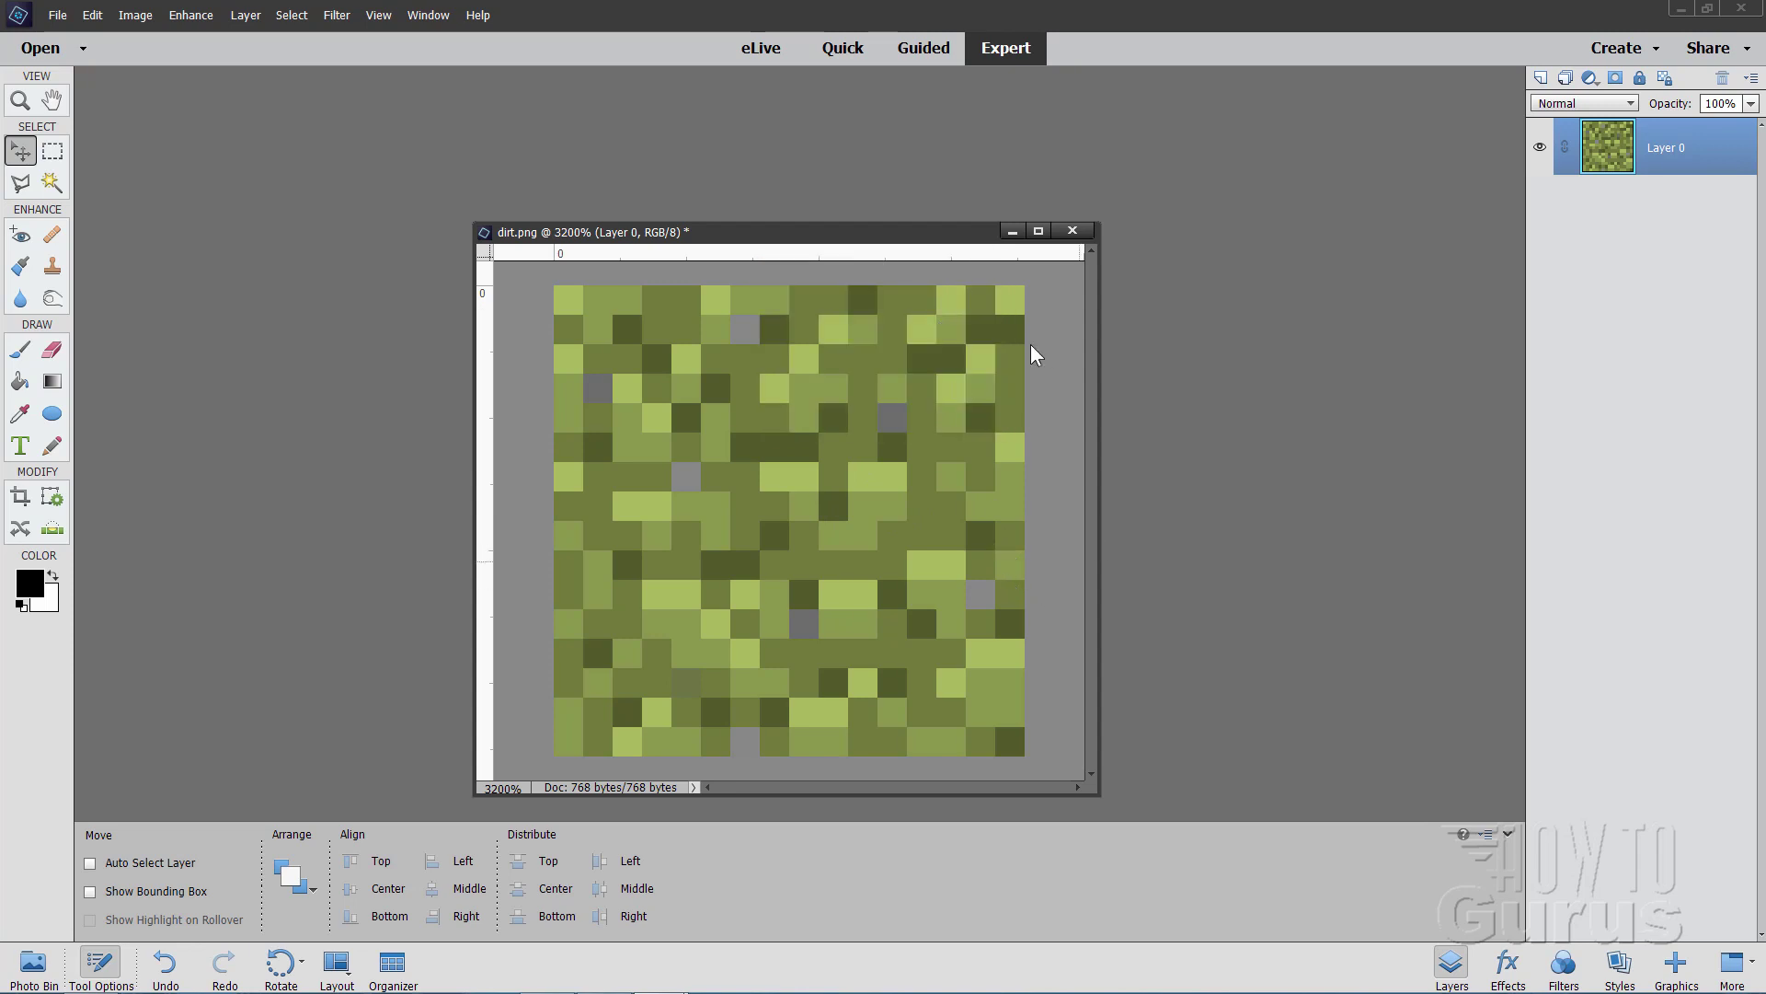
key(ctrl+w)
key(alt+Tab)
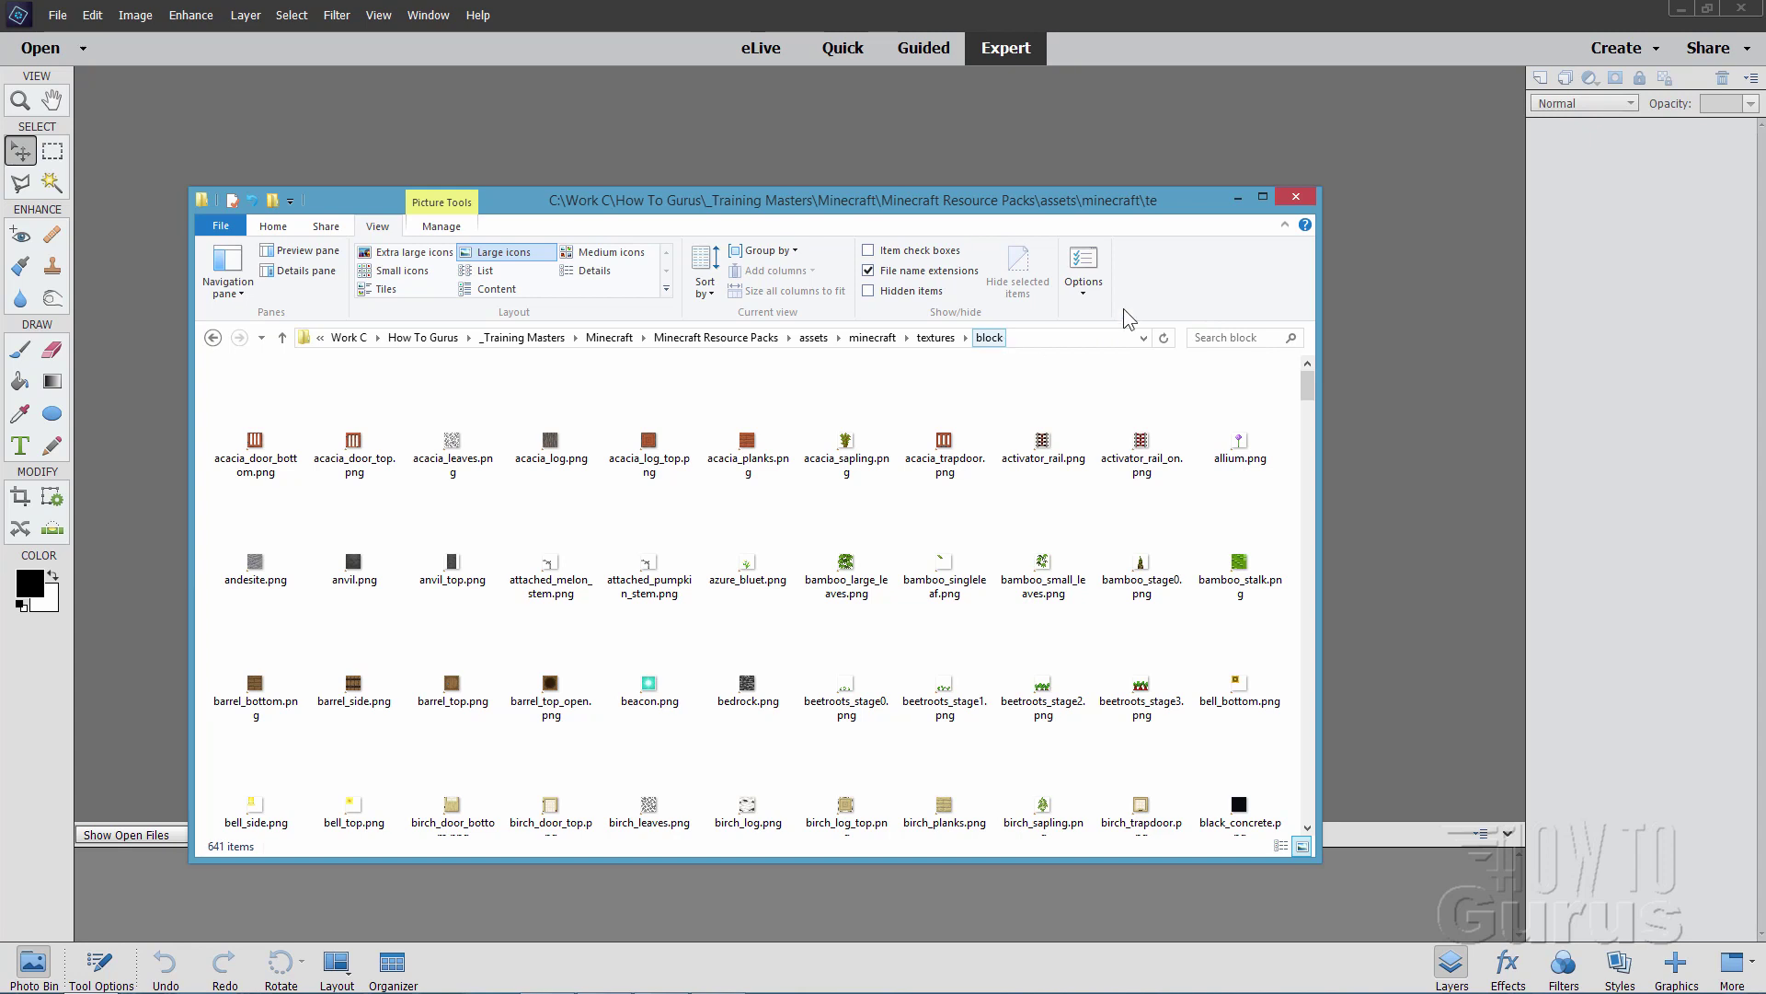
- Go back up to the Minecraft Resource Packs folder and select the pack.png cat icon
drag(1043, 206, 1115, 226)
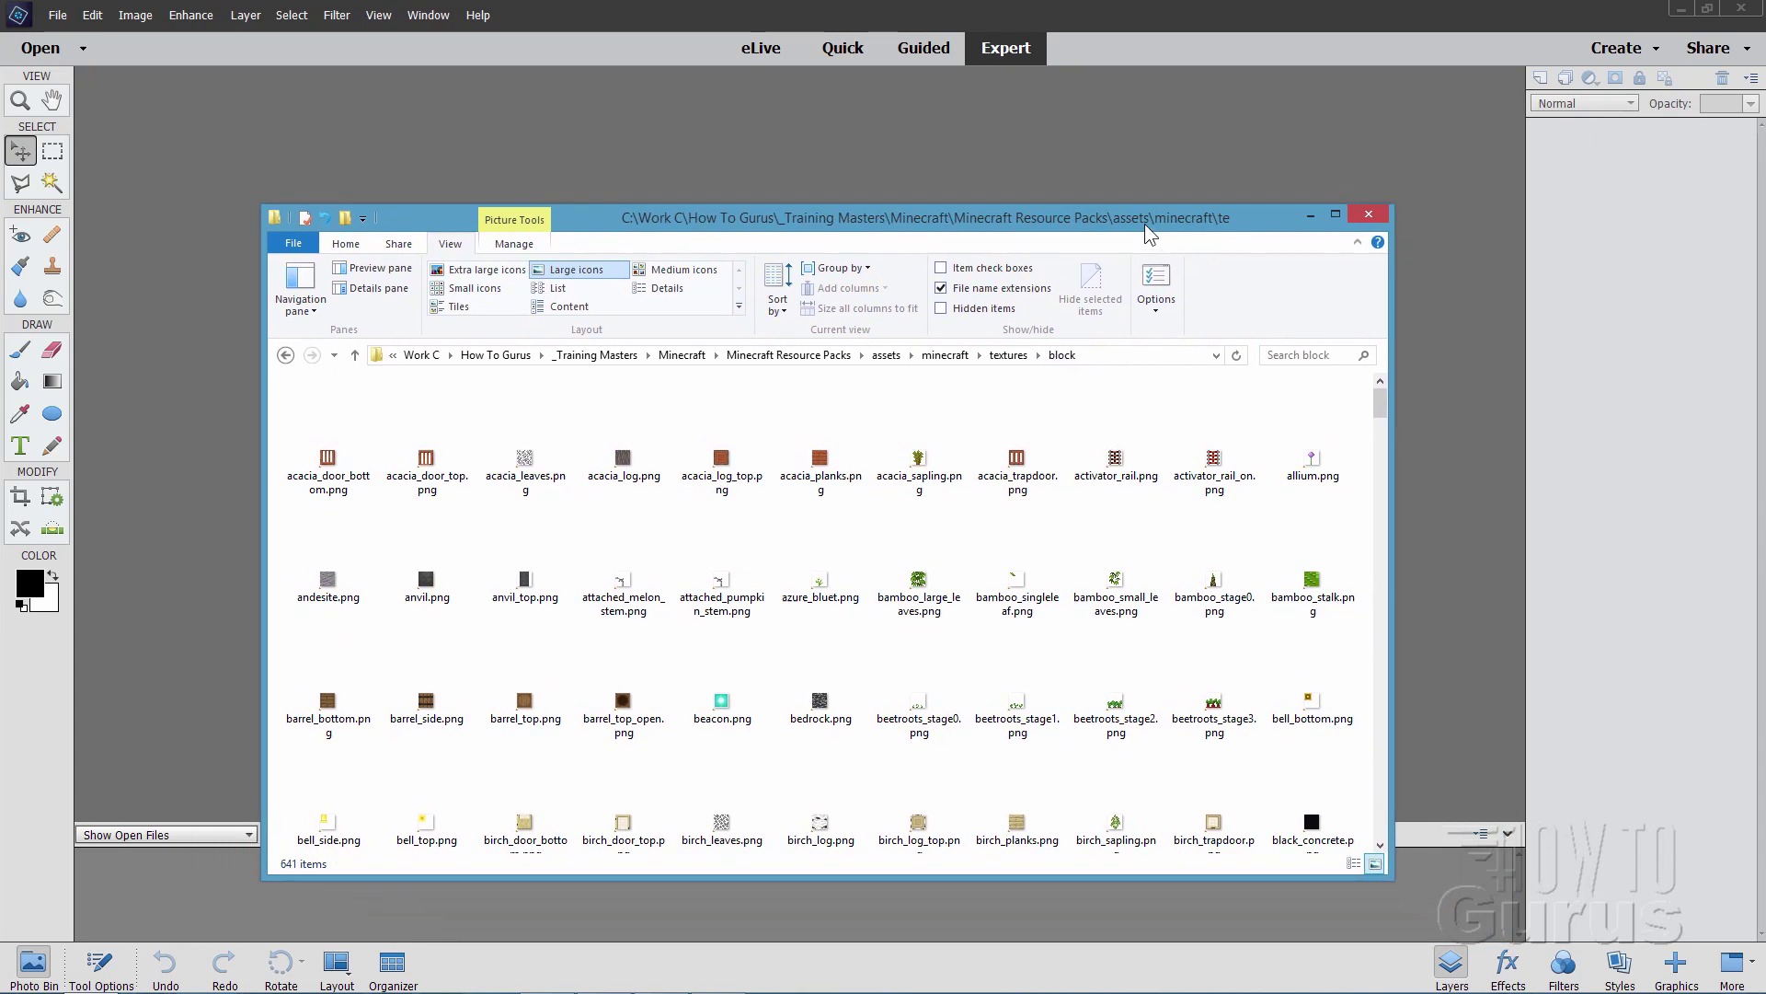
click(1008, 354)
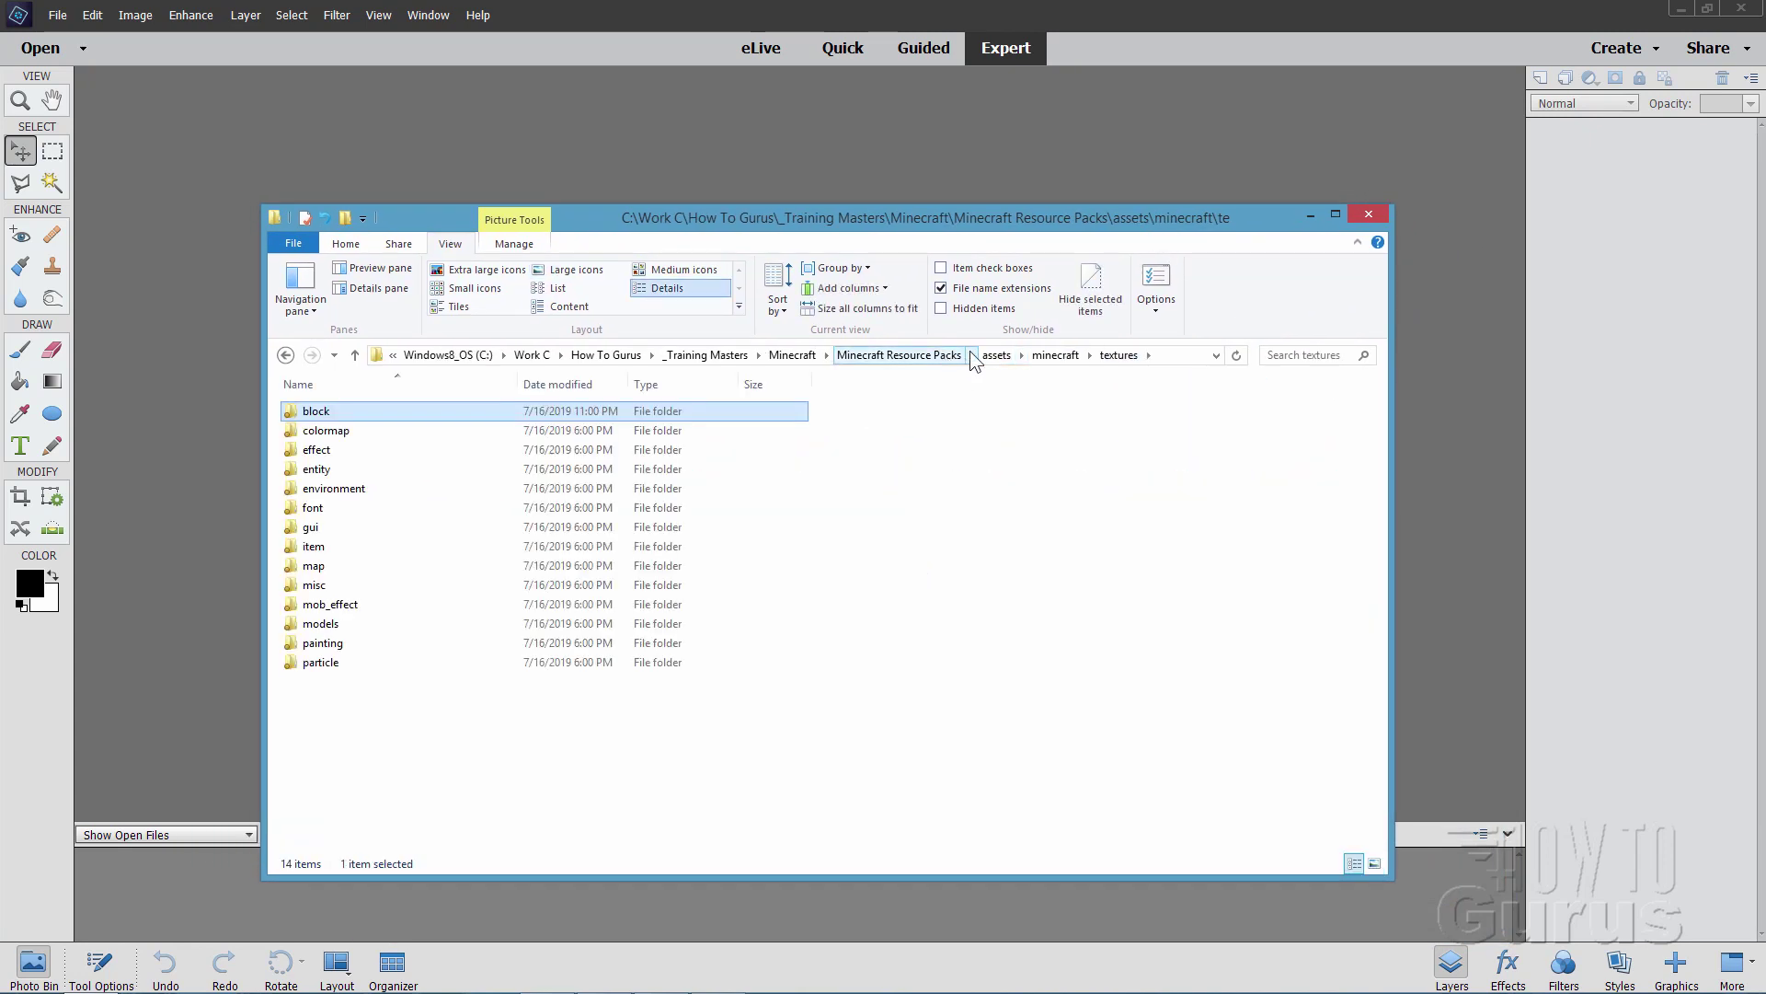
click(995, 355)
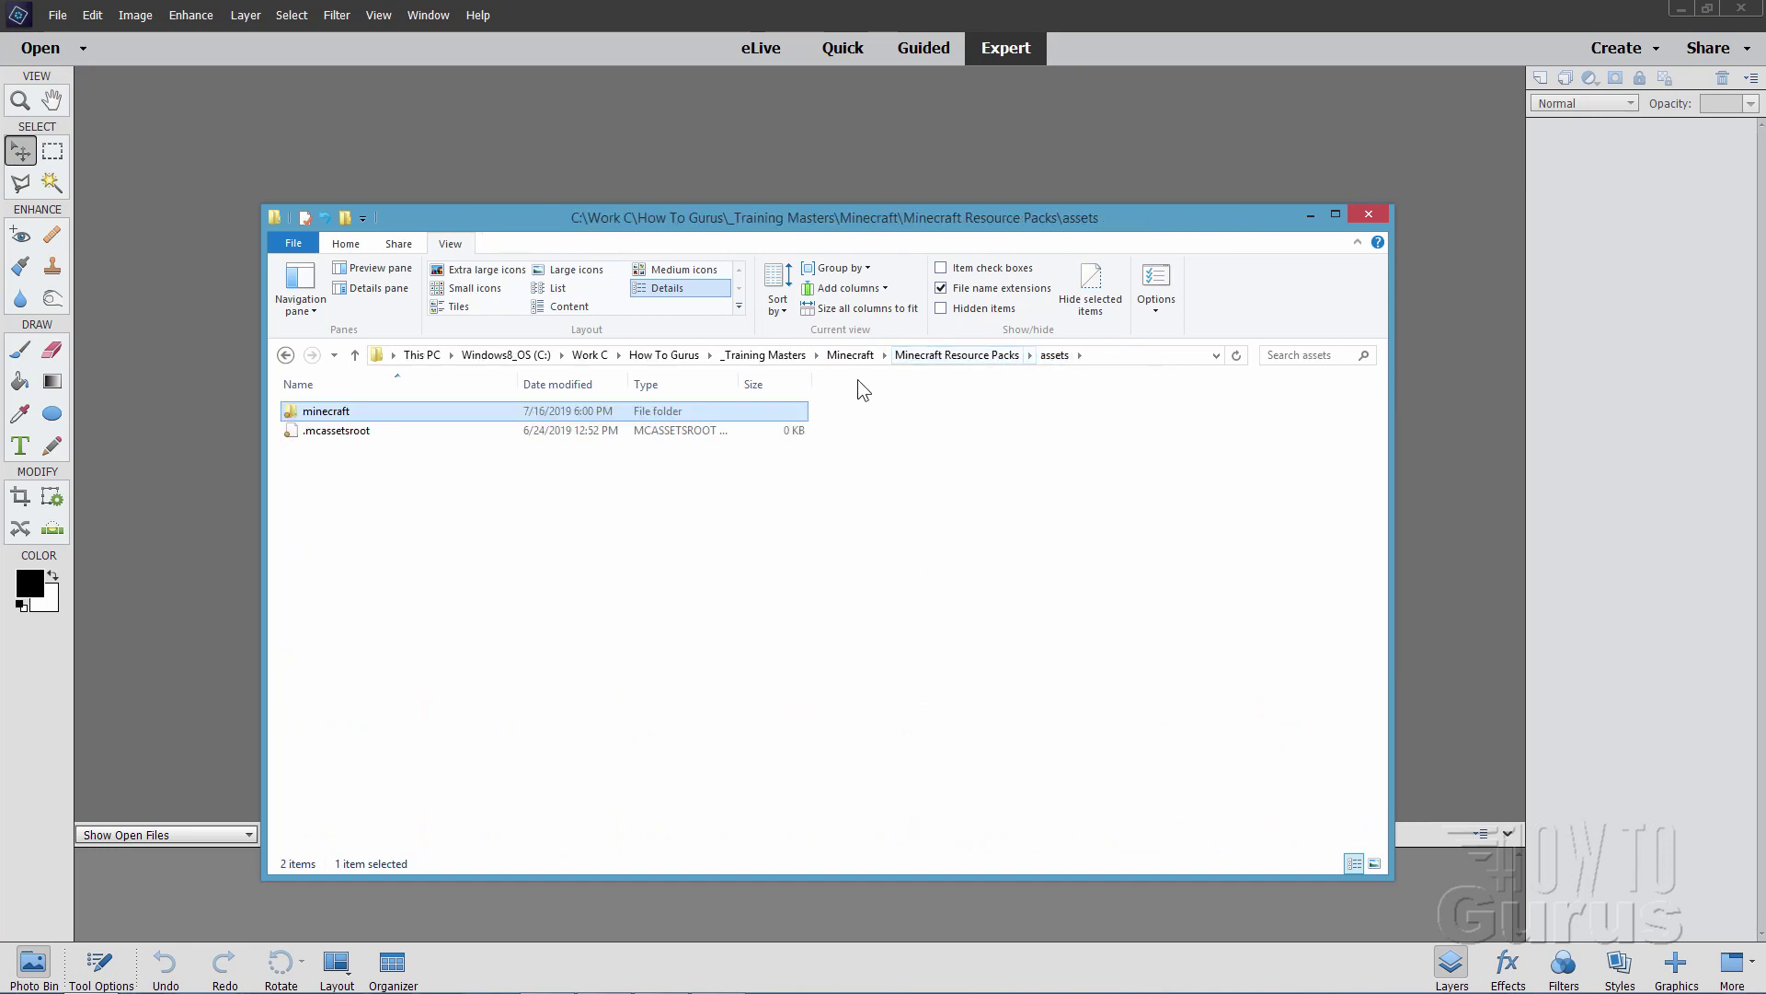
click(936, 356)
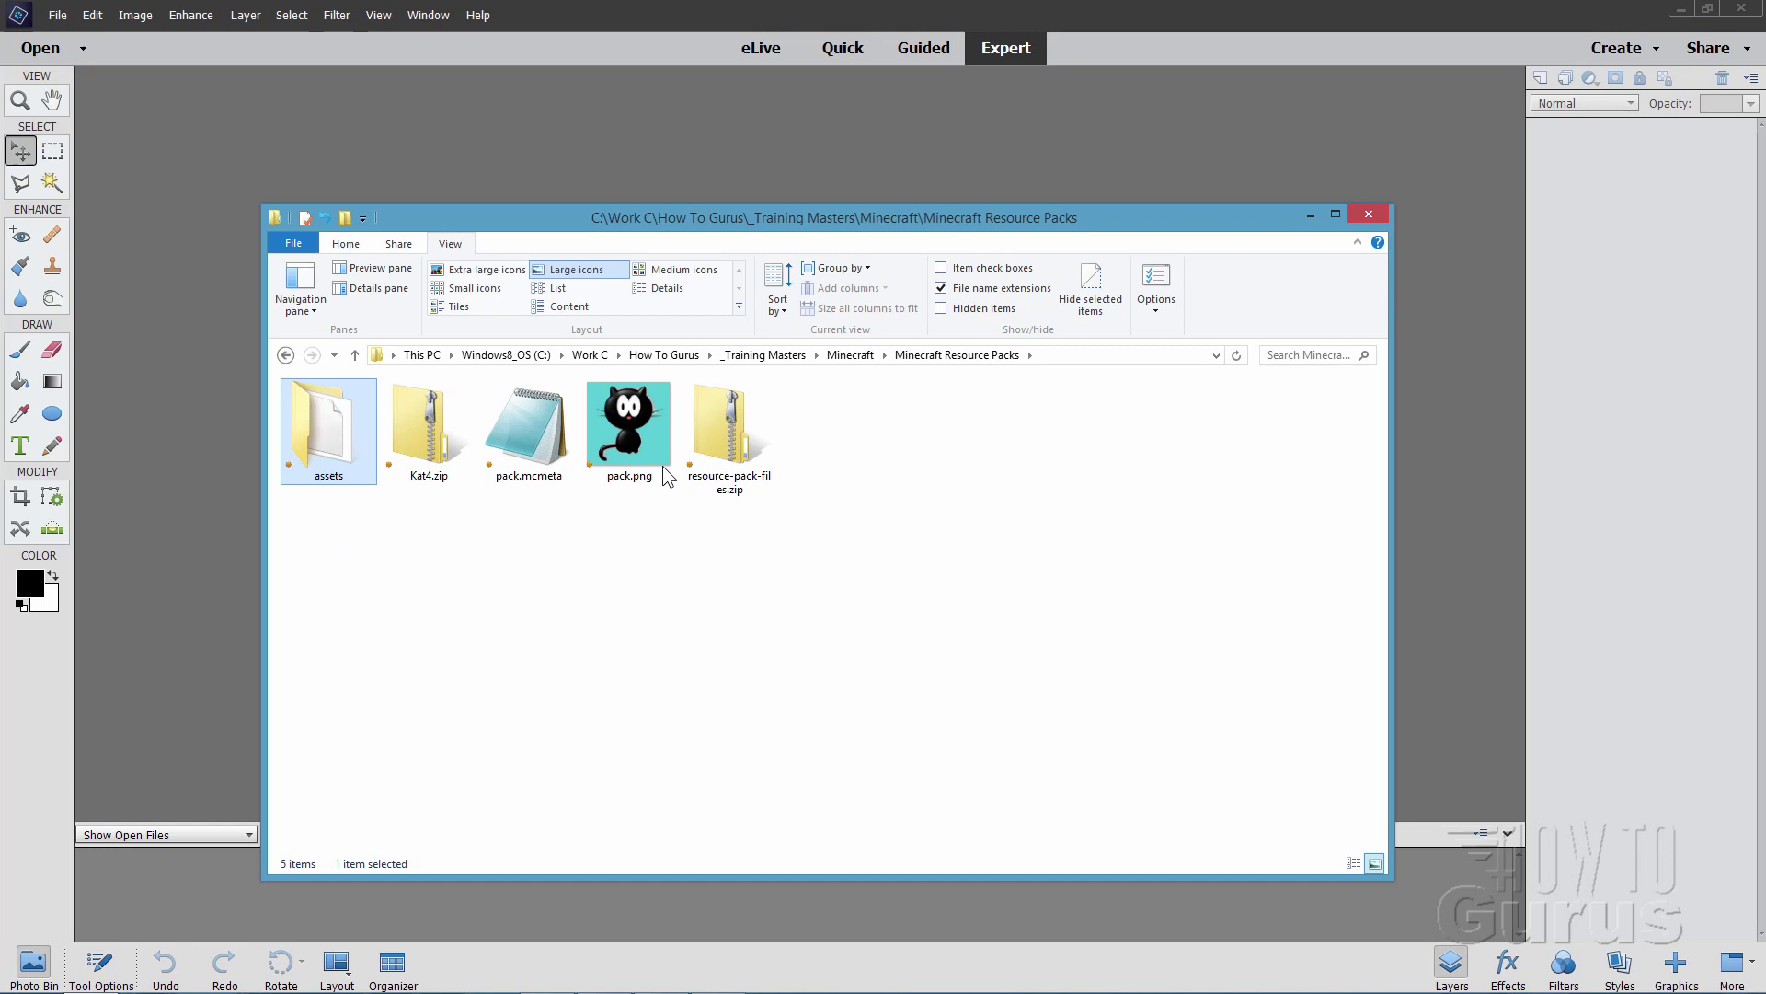
click(646, 438)
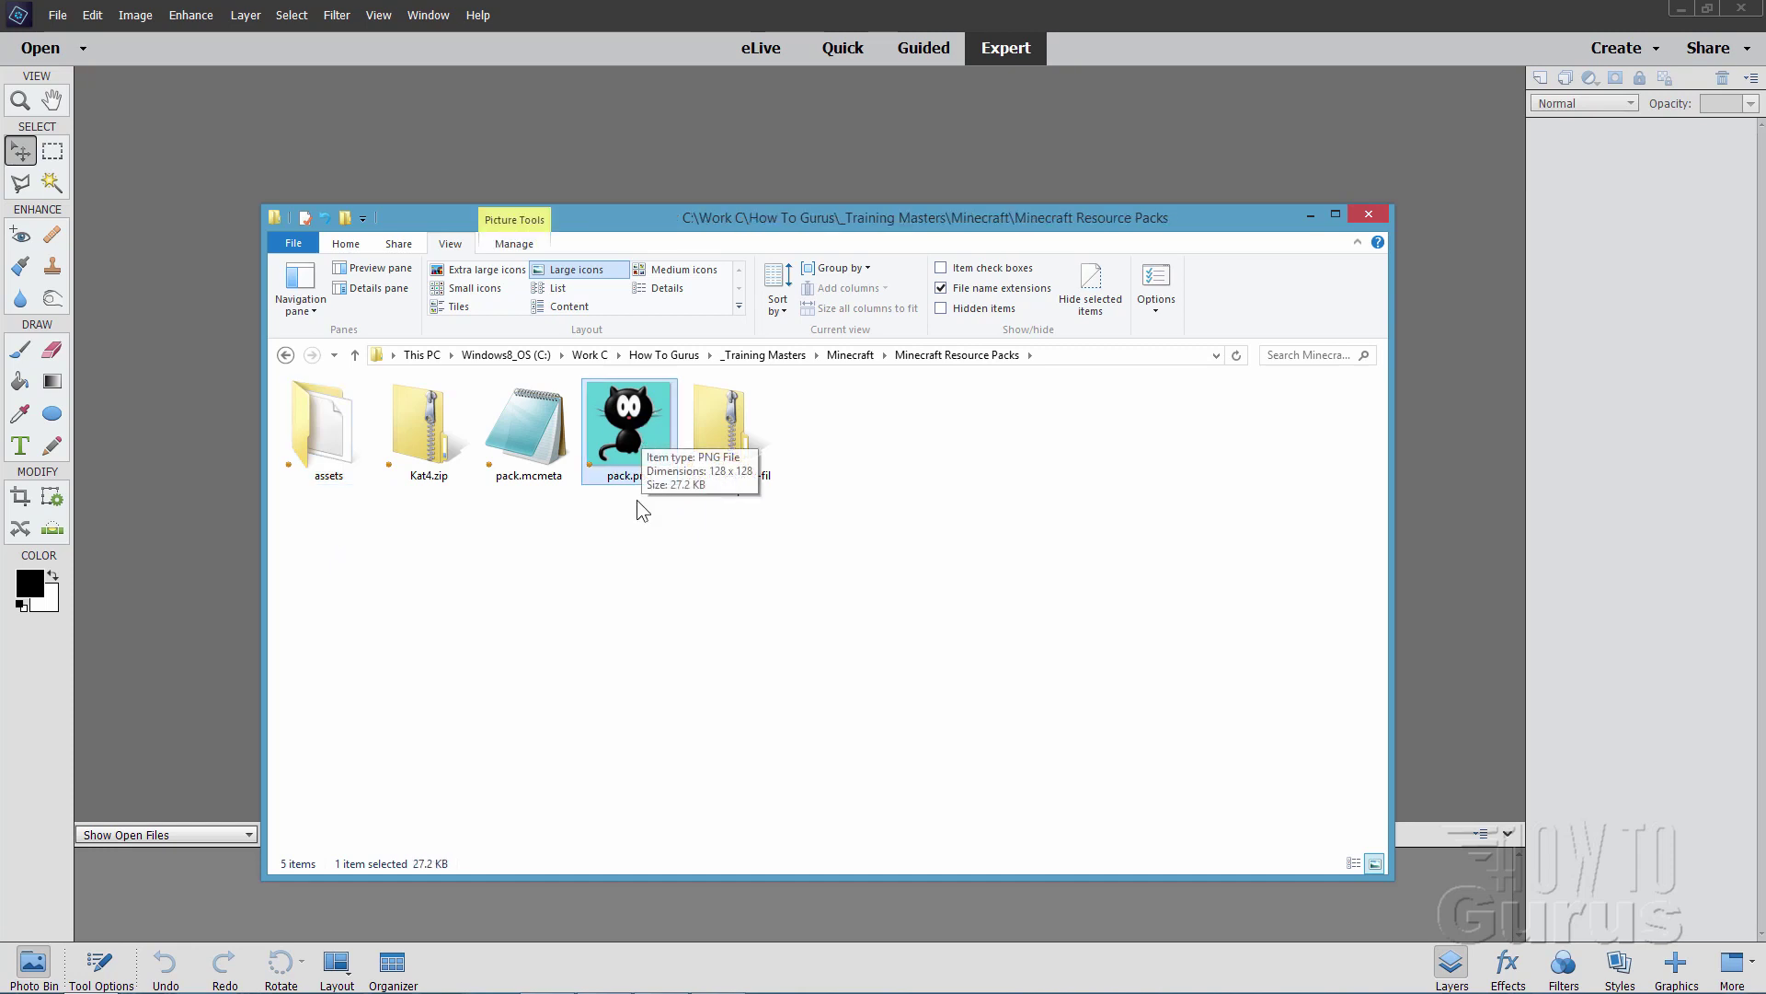
- Open pack.png in Photoshop Elements and enlarge and centre its window
drag(635, 434, 263, 175)
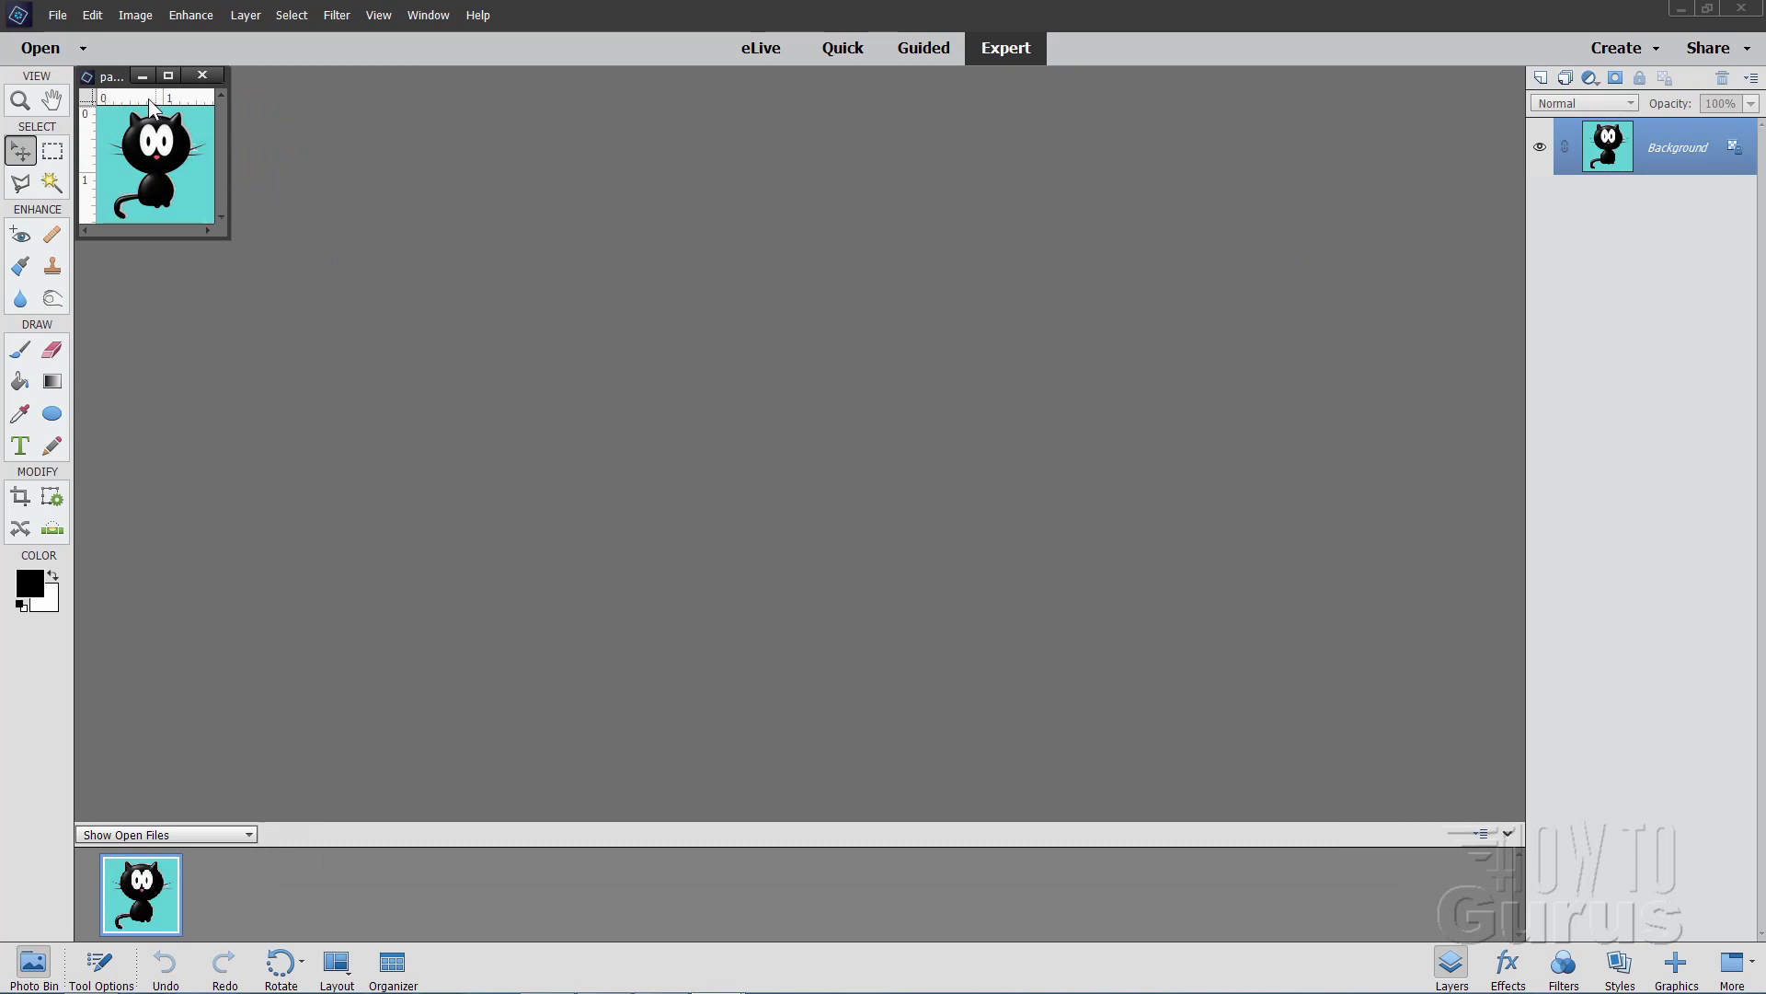
drag(118, 76, 642, 217)
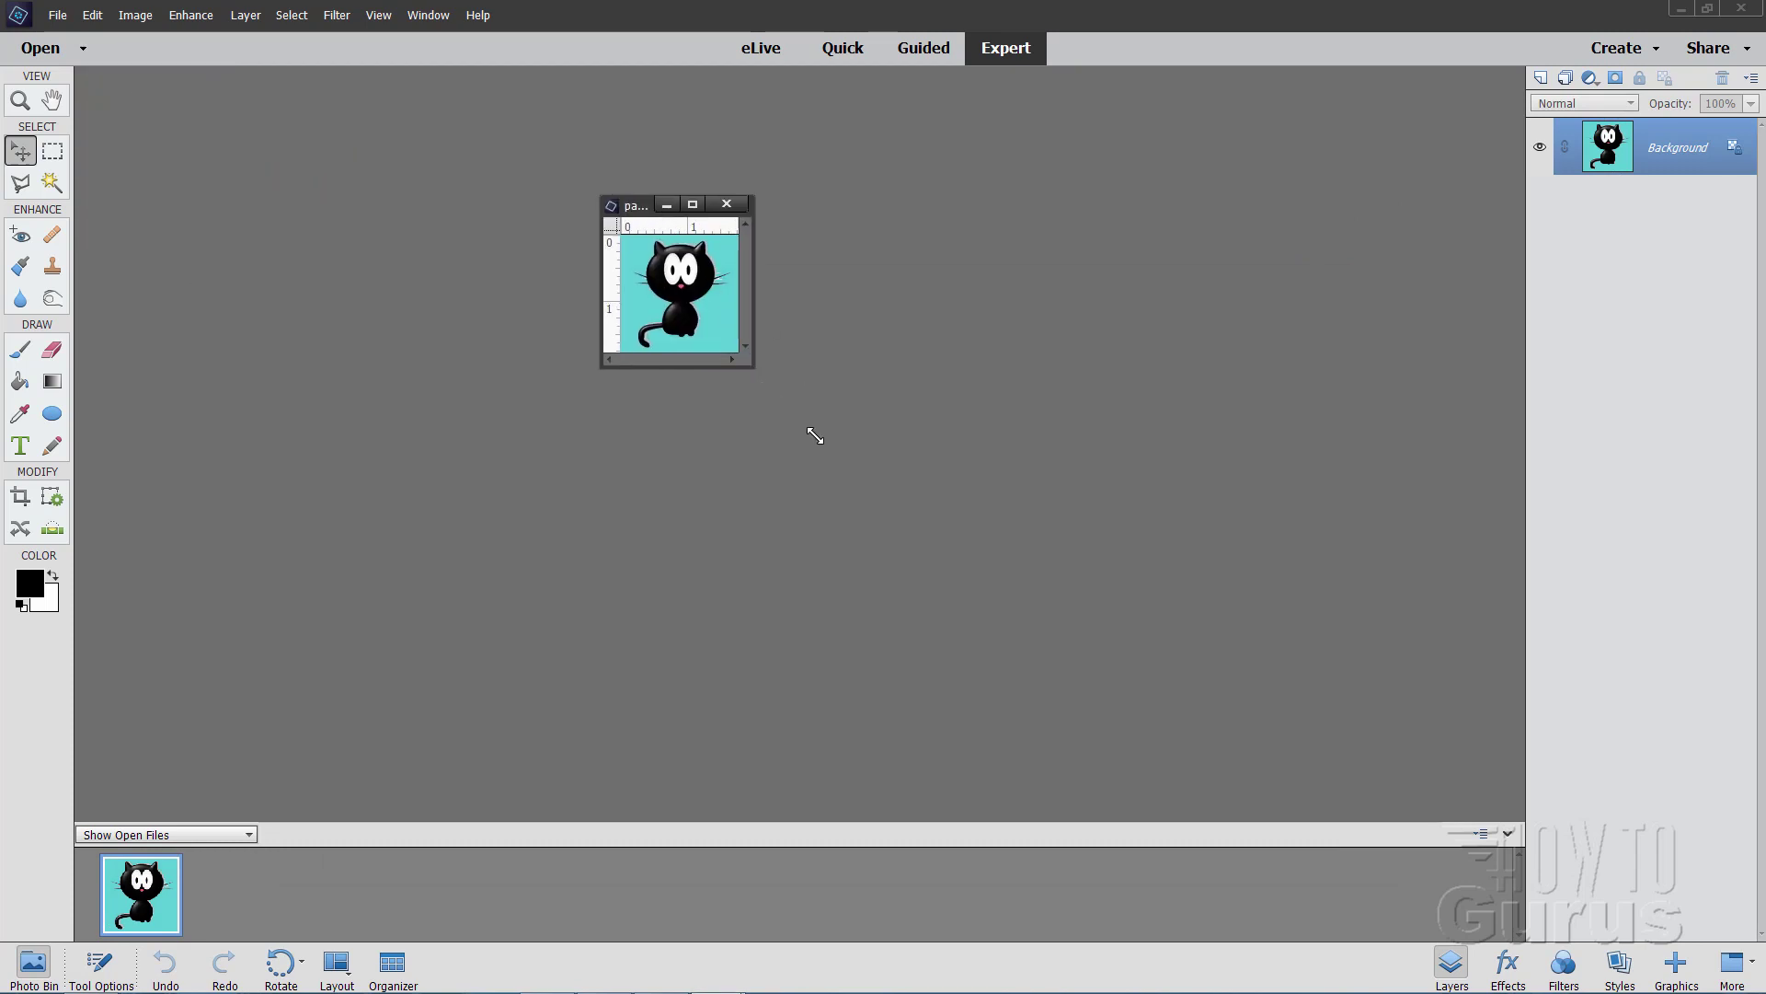
drag(815, 435, 1021, 623)
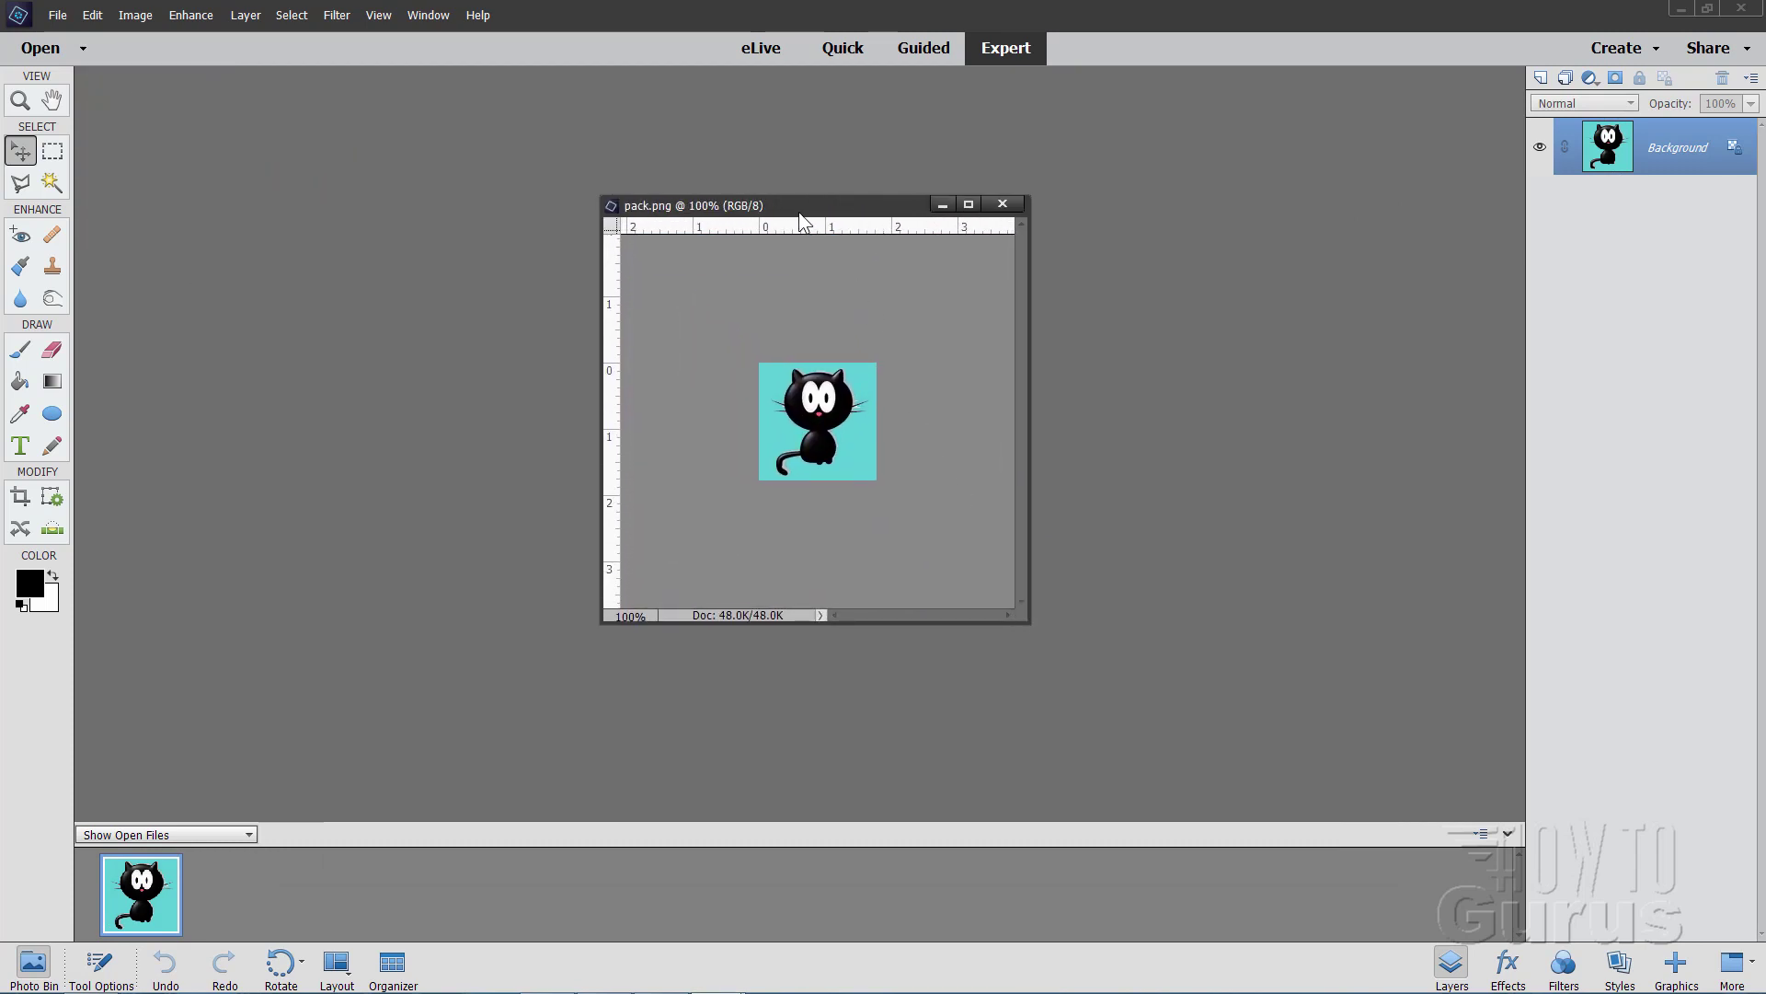
drag(798, 211, 775, 214)
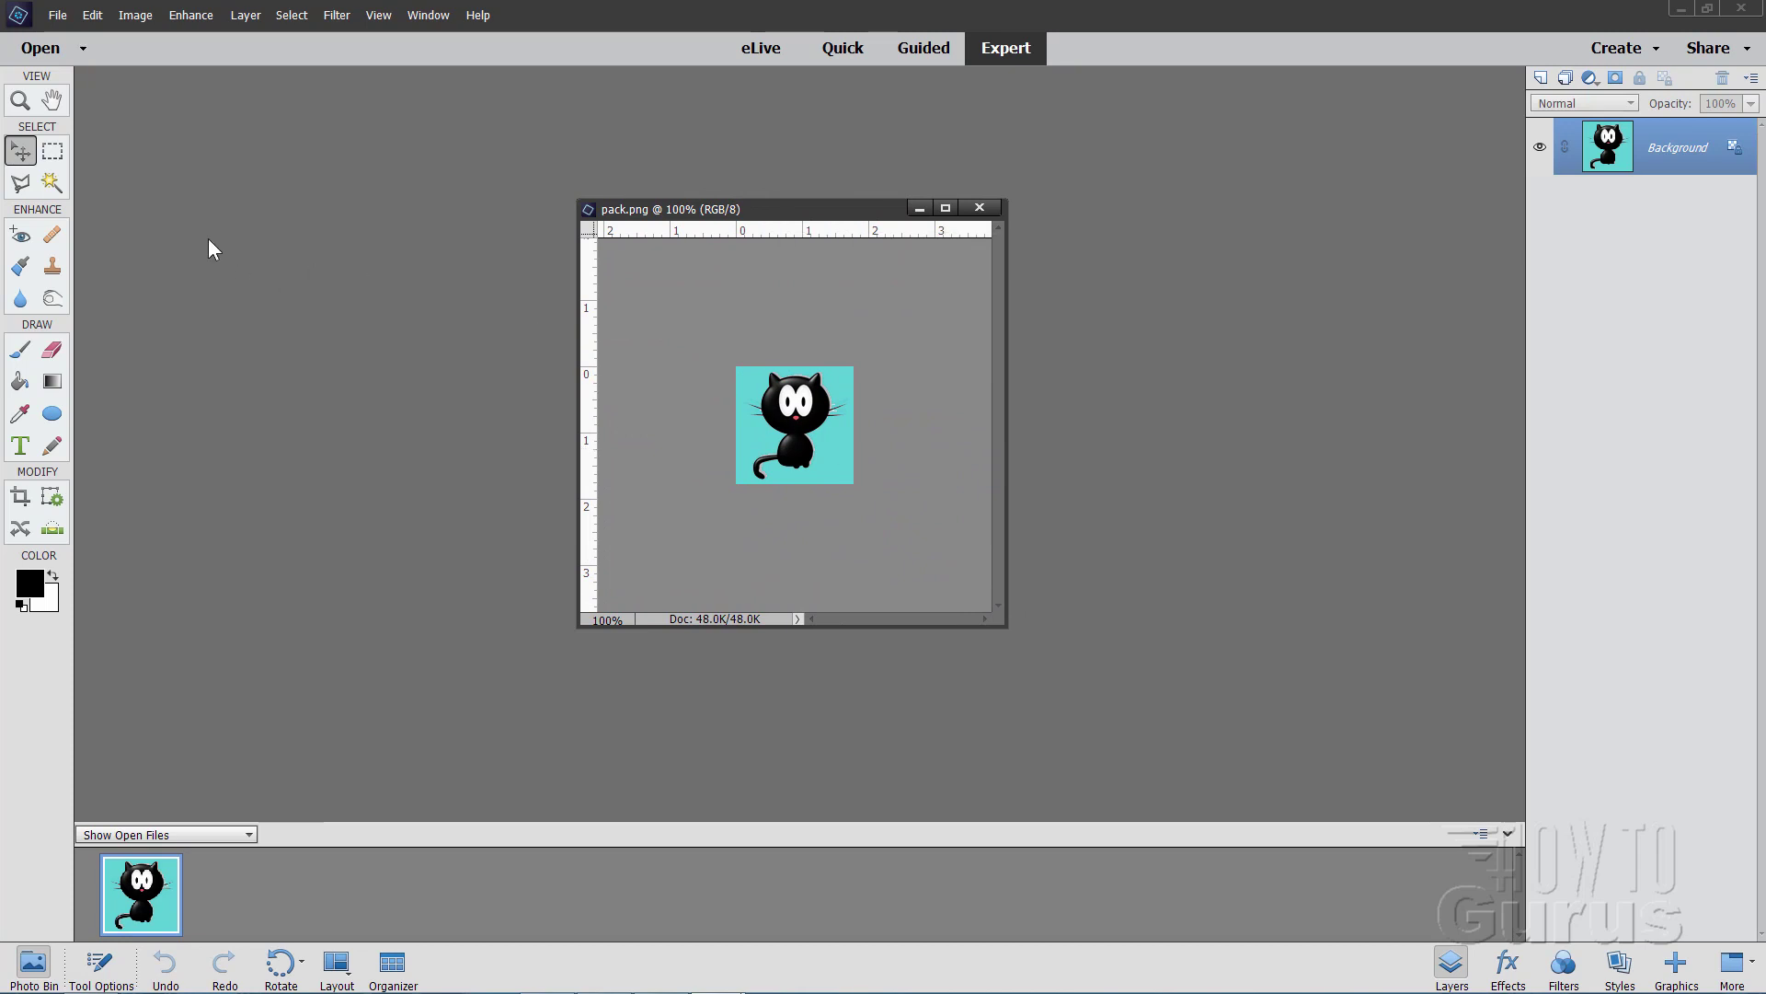
- Magic Wand-select the cyan background and shift it to blue with hue +35, saturation +29
click(52, 183)
click(837, 460)
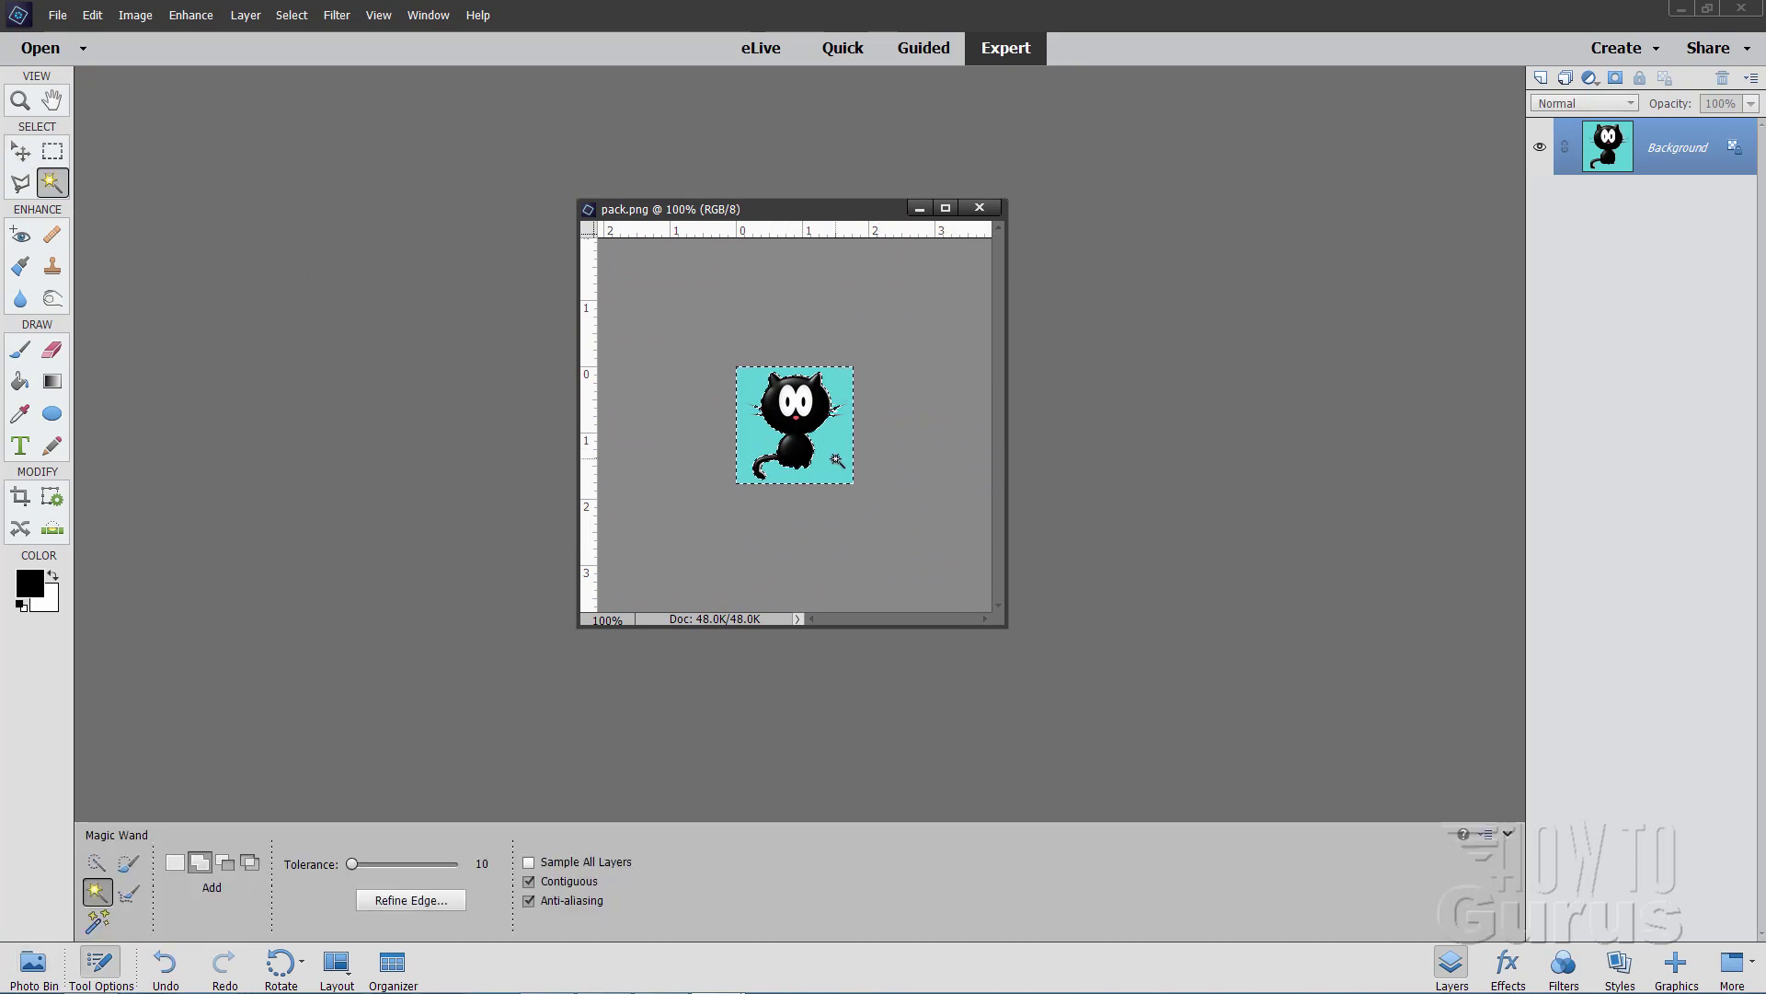
click(190, 15)
mouse_move(290, 202)
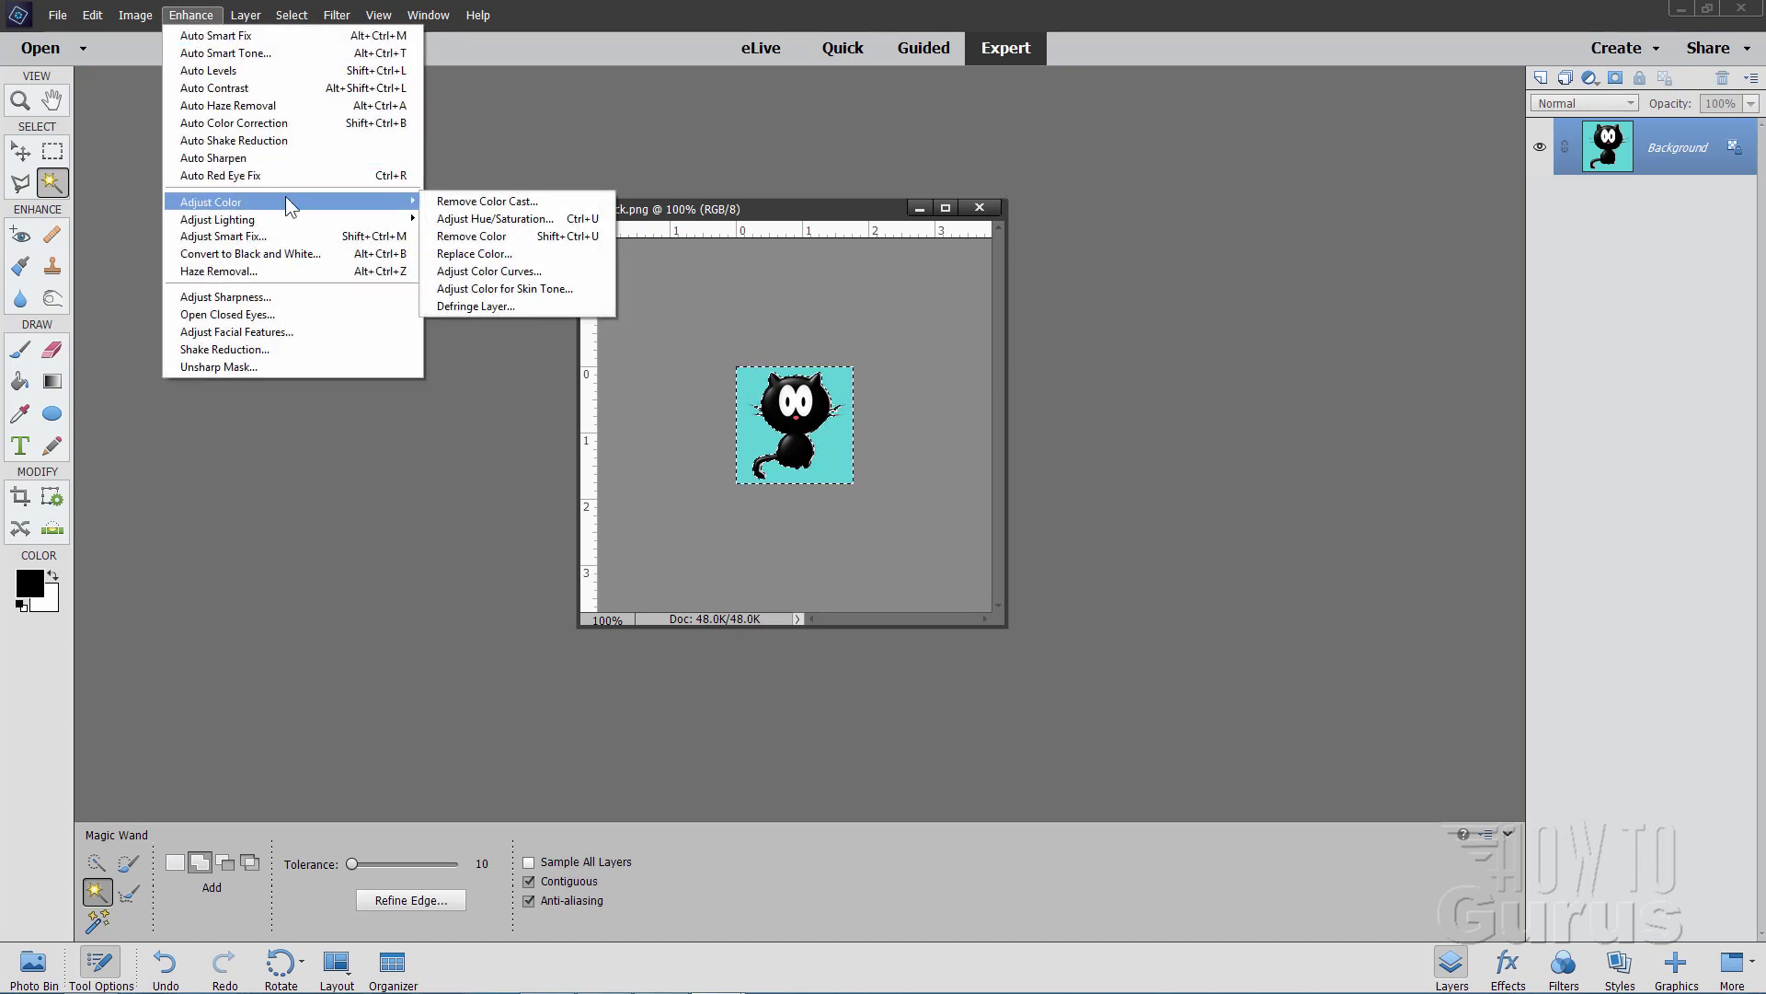
click(526, 221)
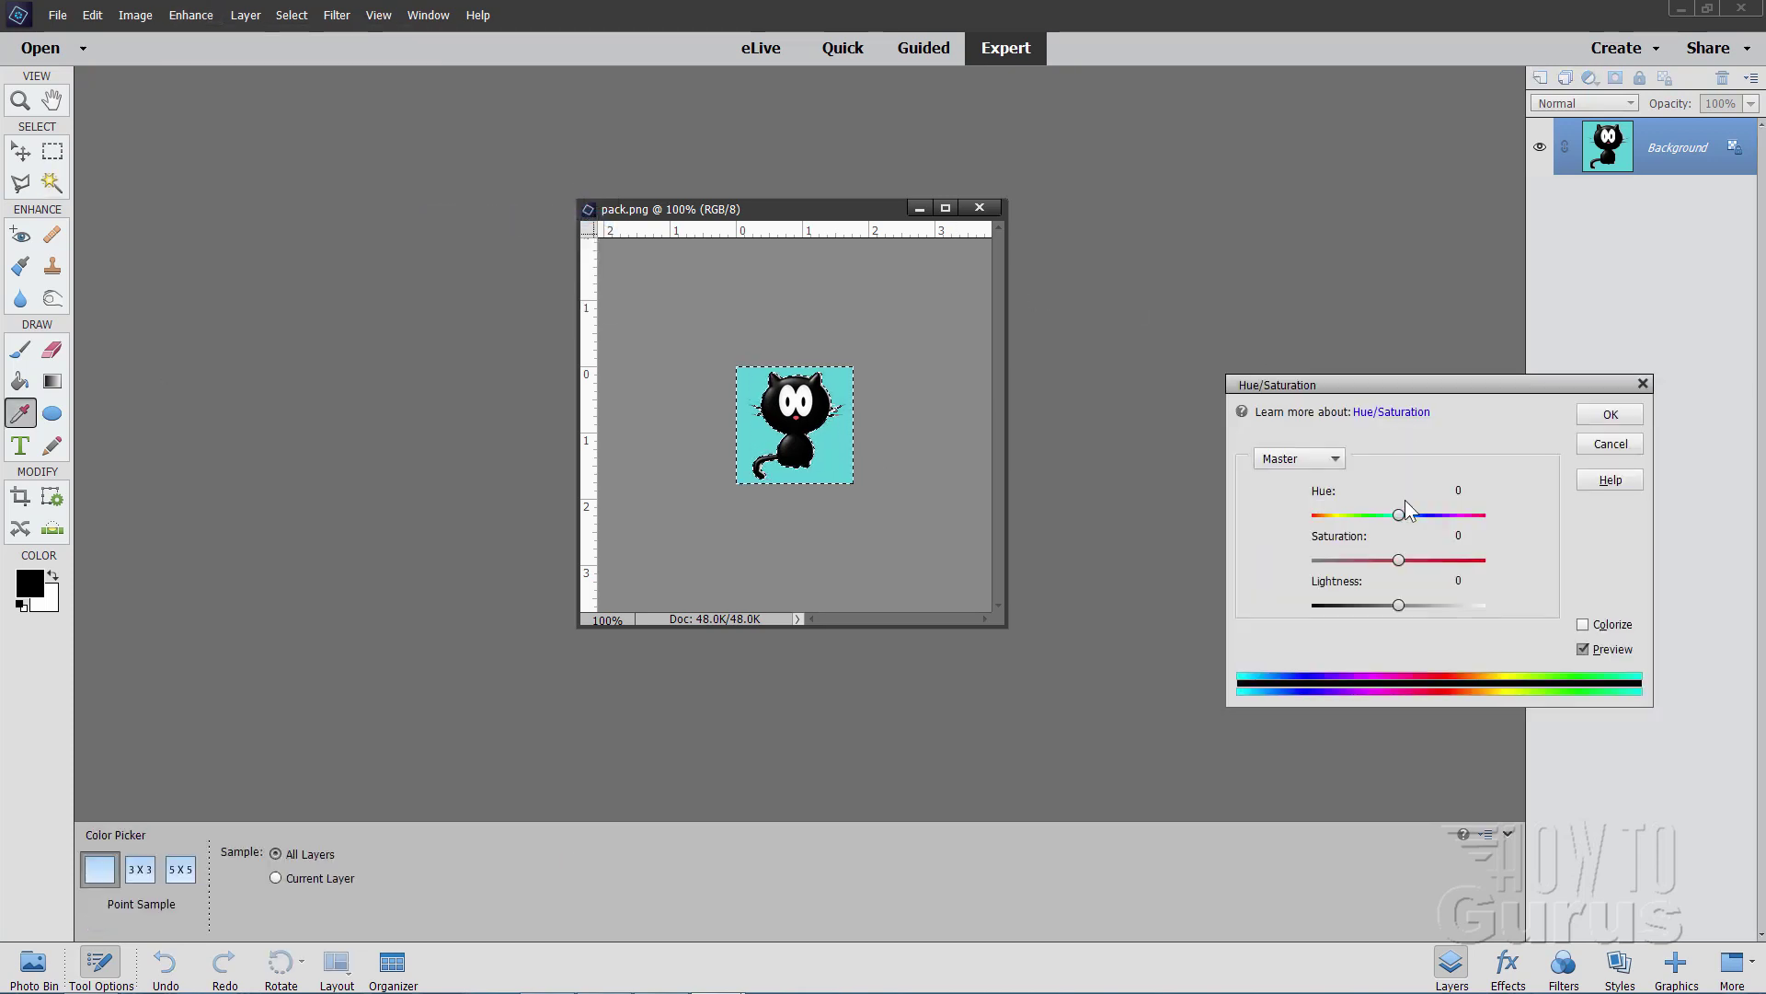
drag(1400, 516, 1425, 563)
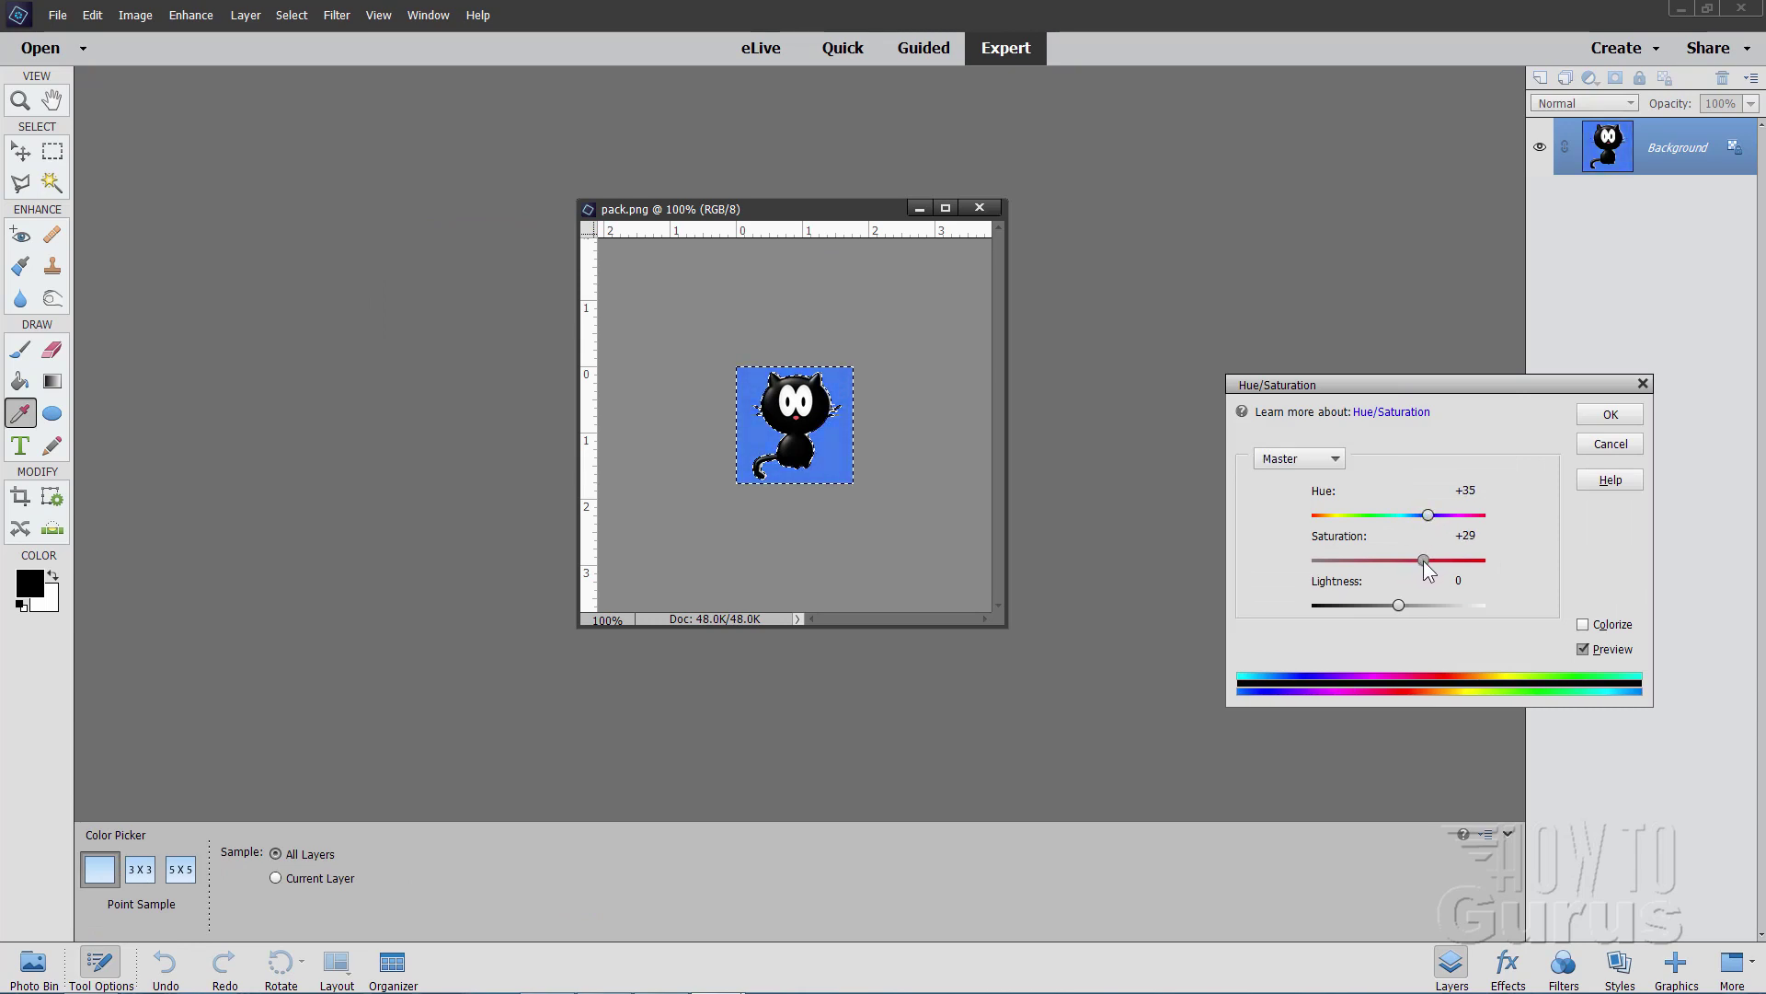
- Apply the blue Hue/Saturation change and deselect the background
click(1610, 414)
key(w)
click(92, 15)
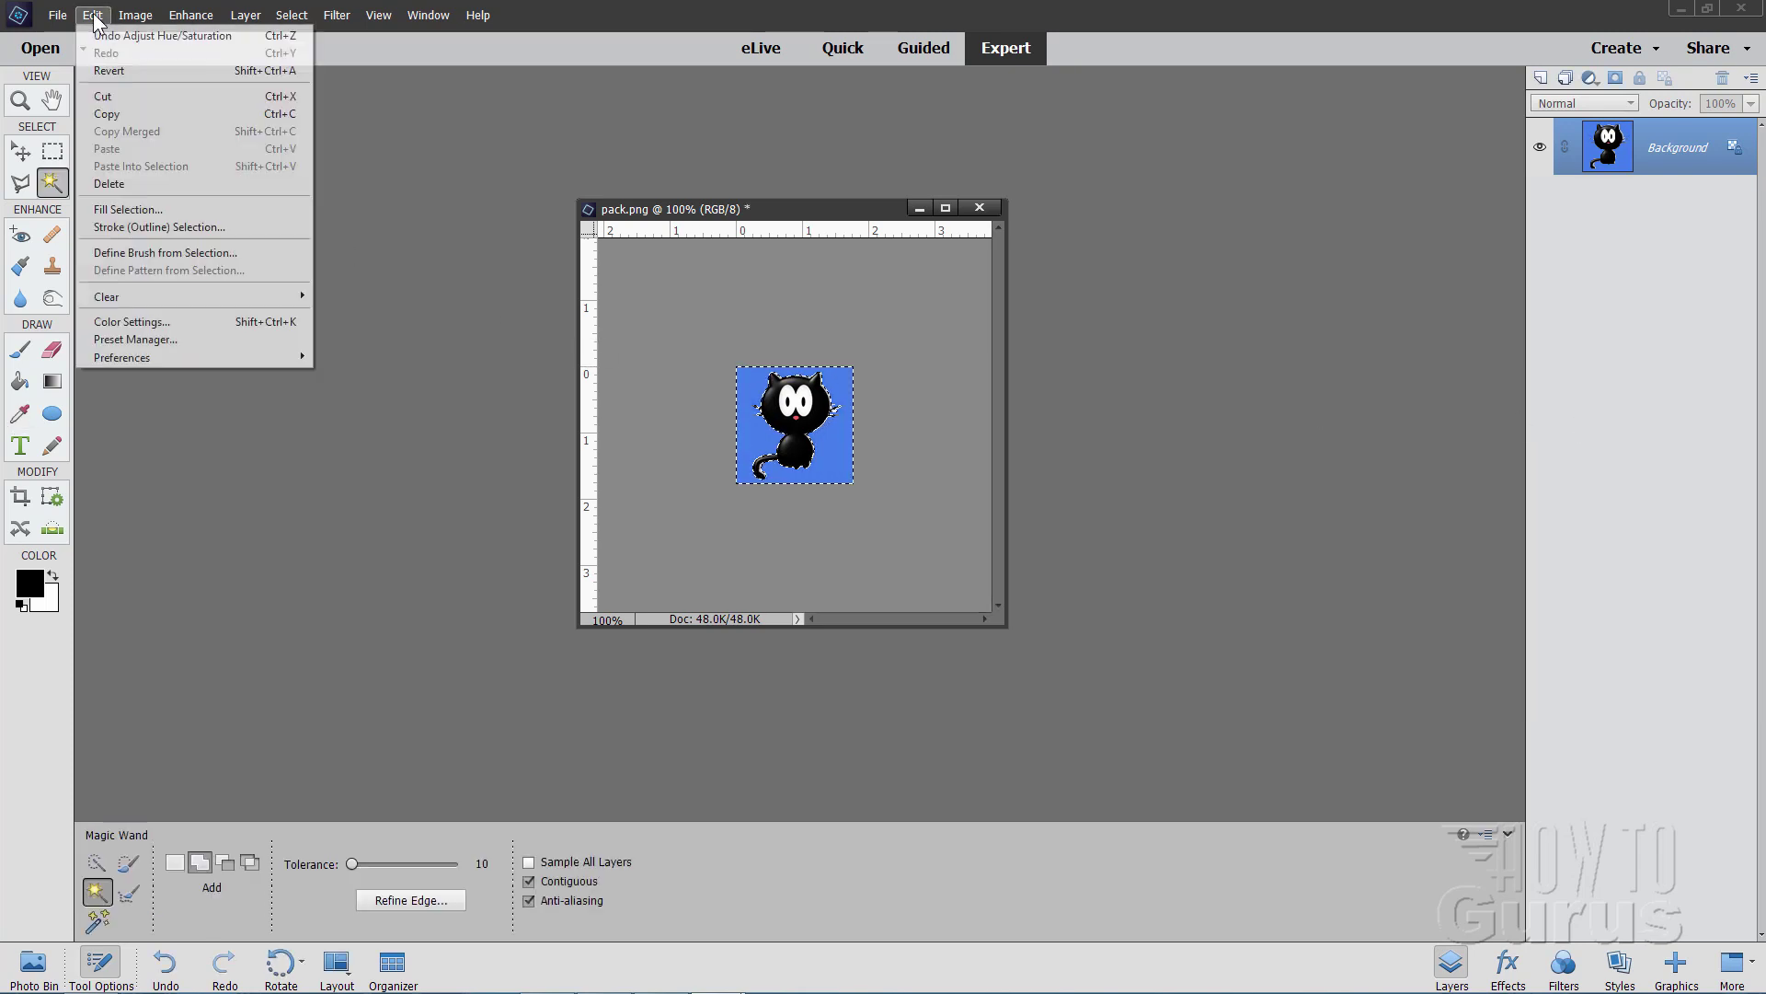
click(292, 52)
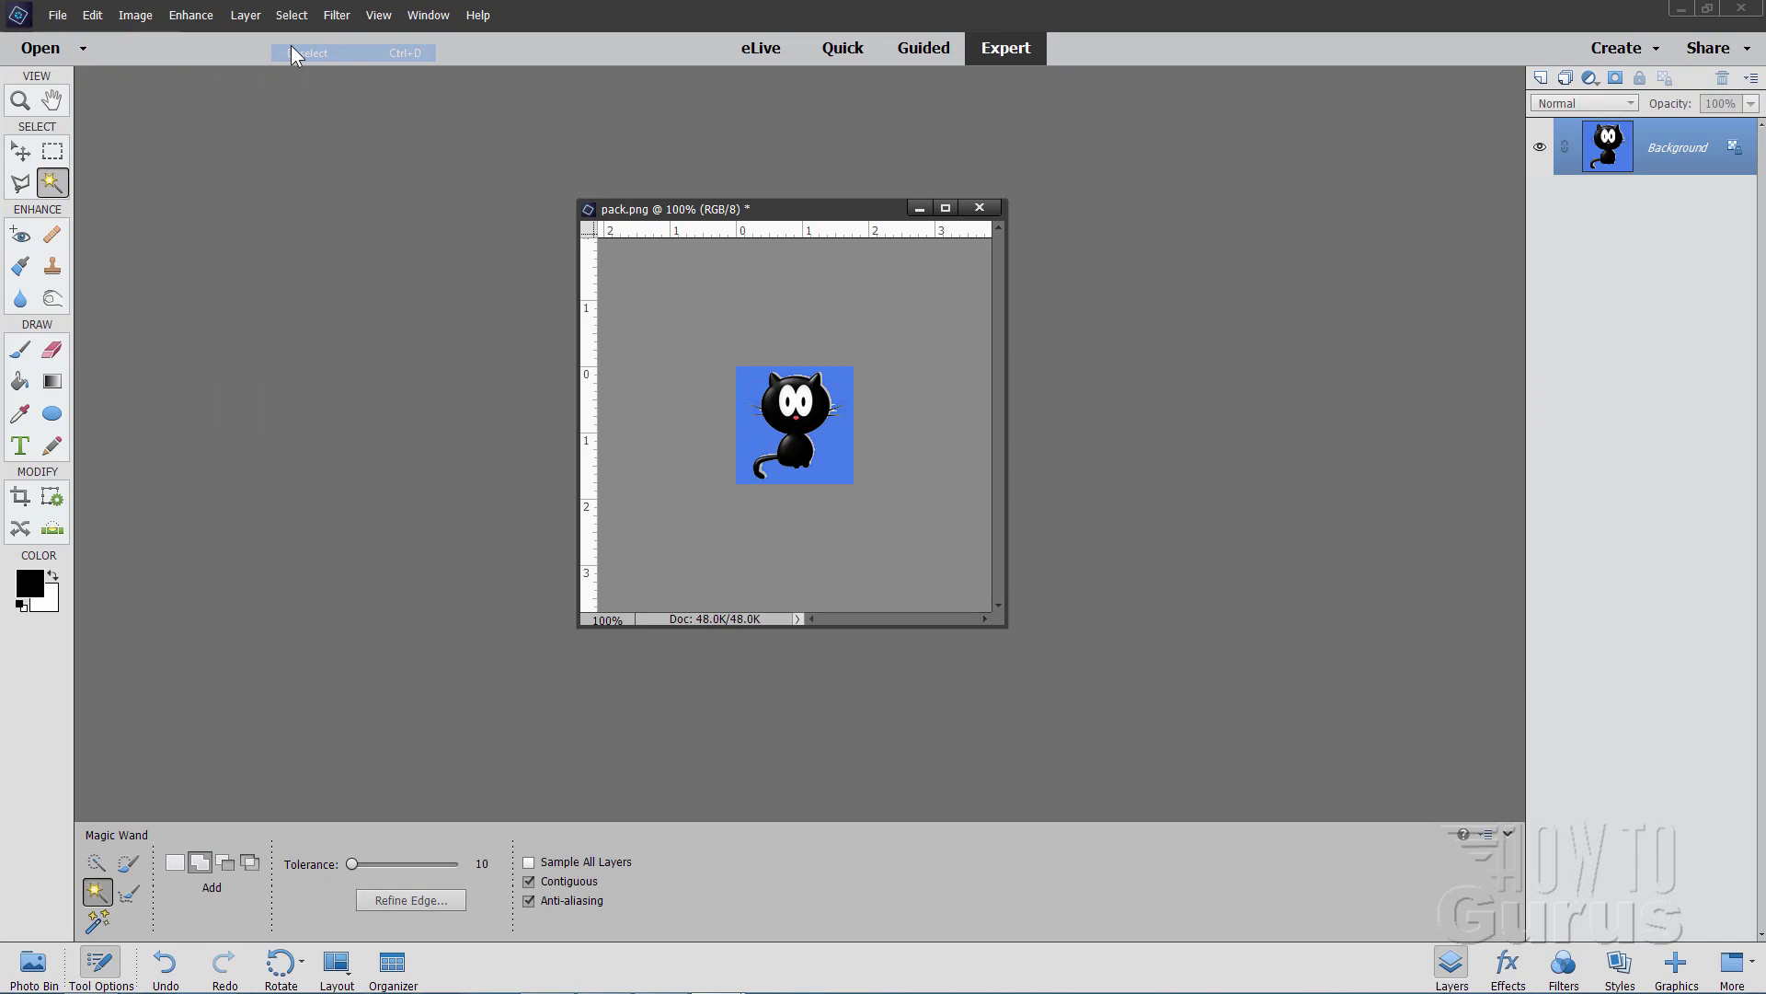
- Close the cat icon, saving it as PNG over the existing pack.png
click(58, 17)
click(506, 168)
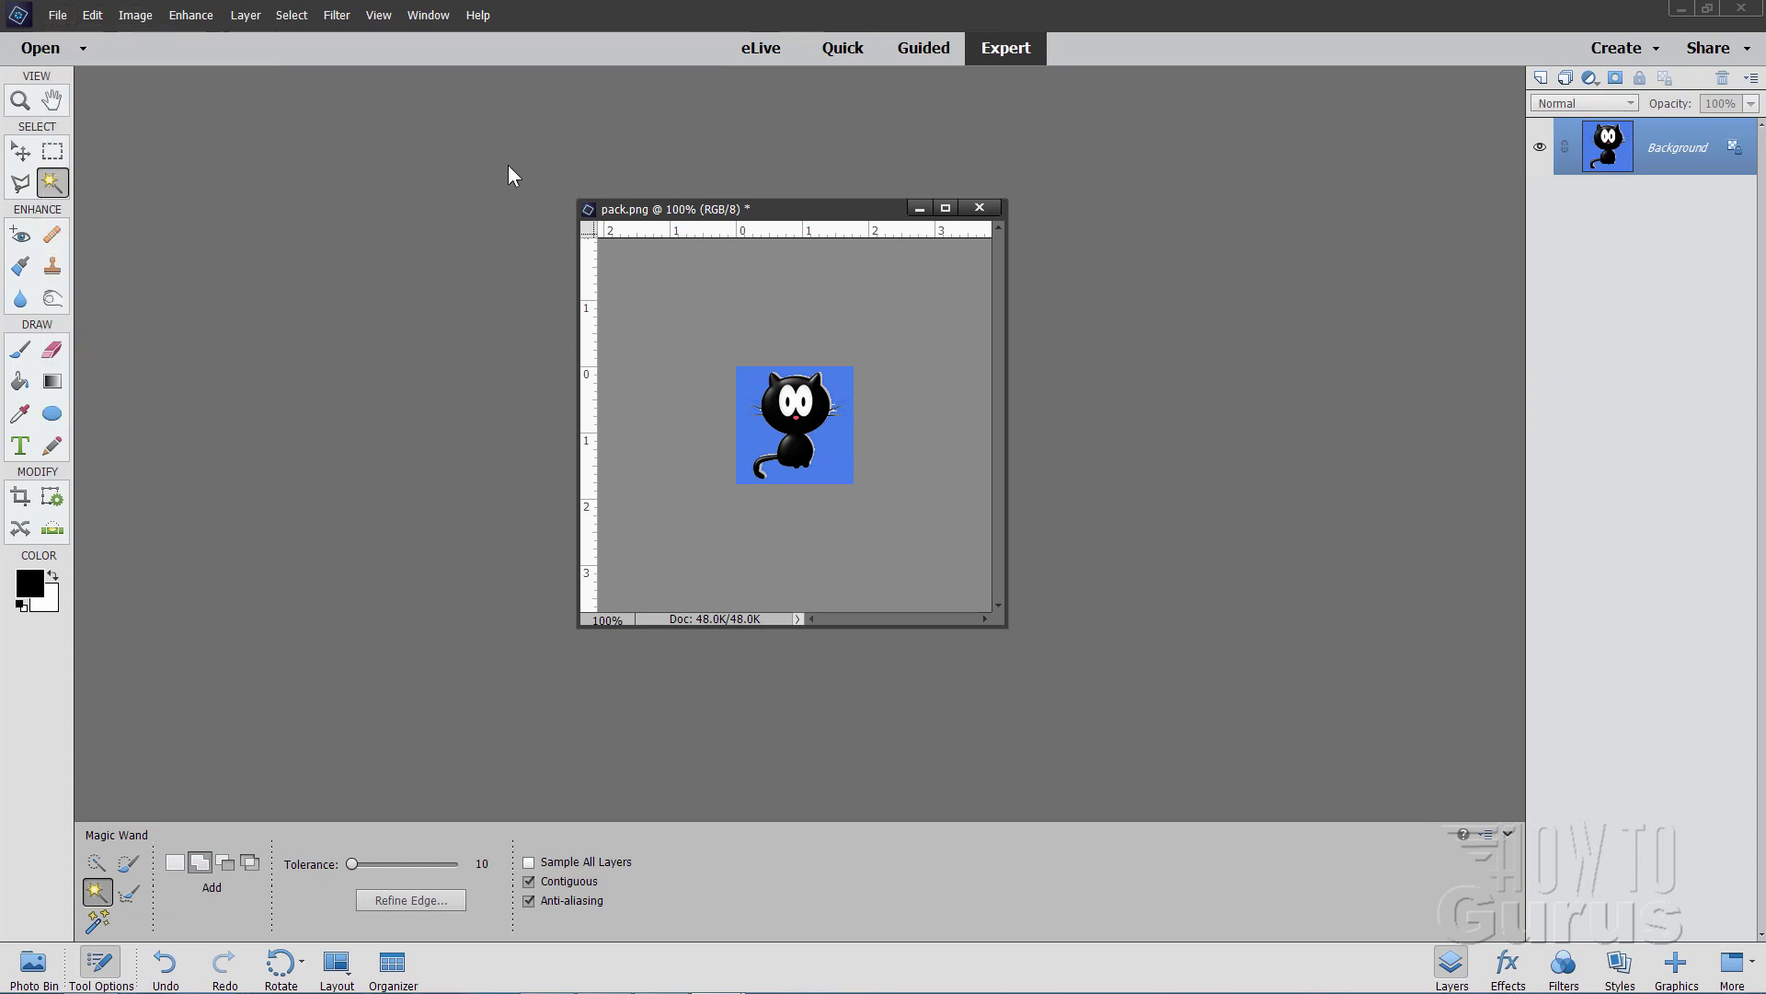
click(981, 207)
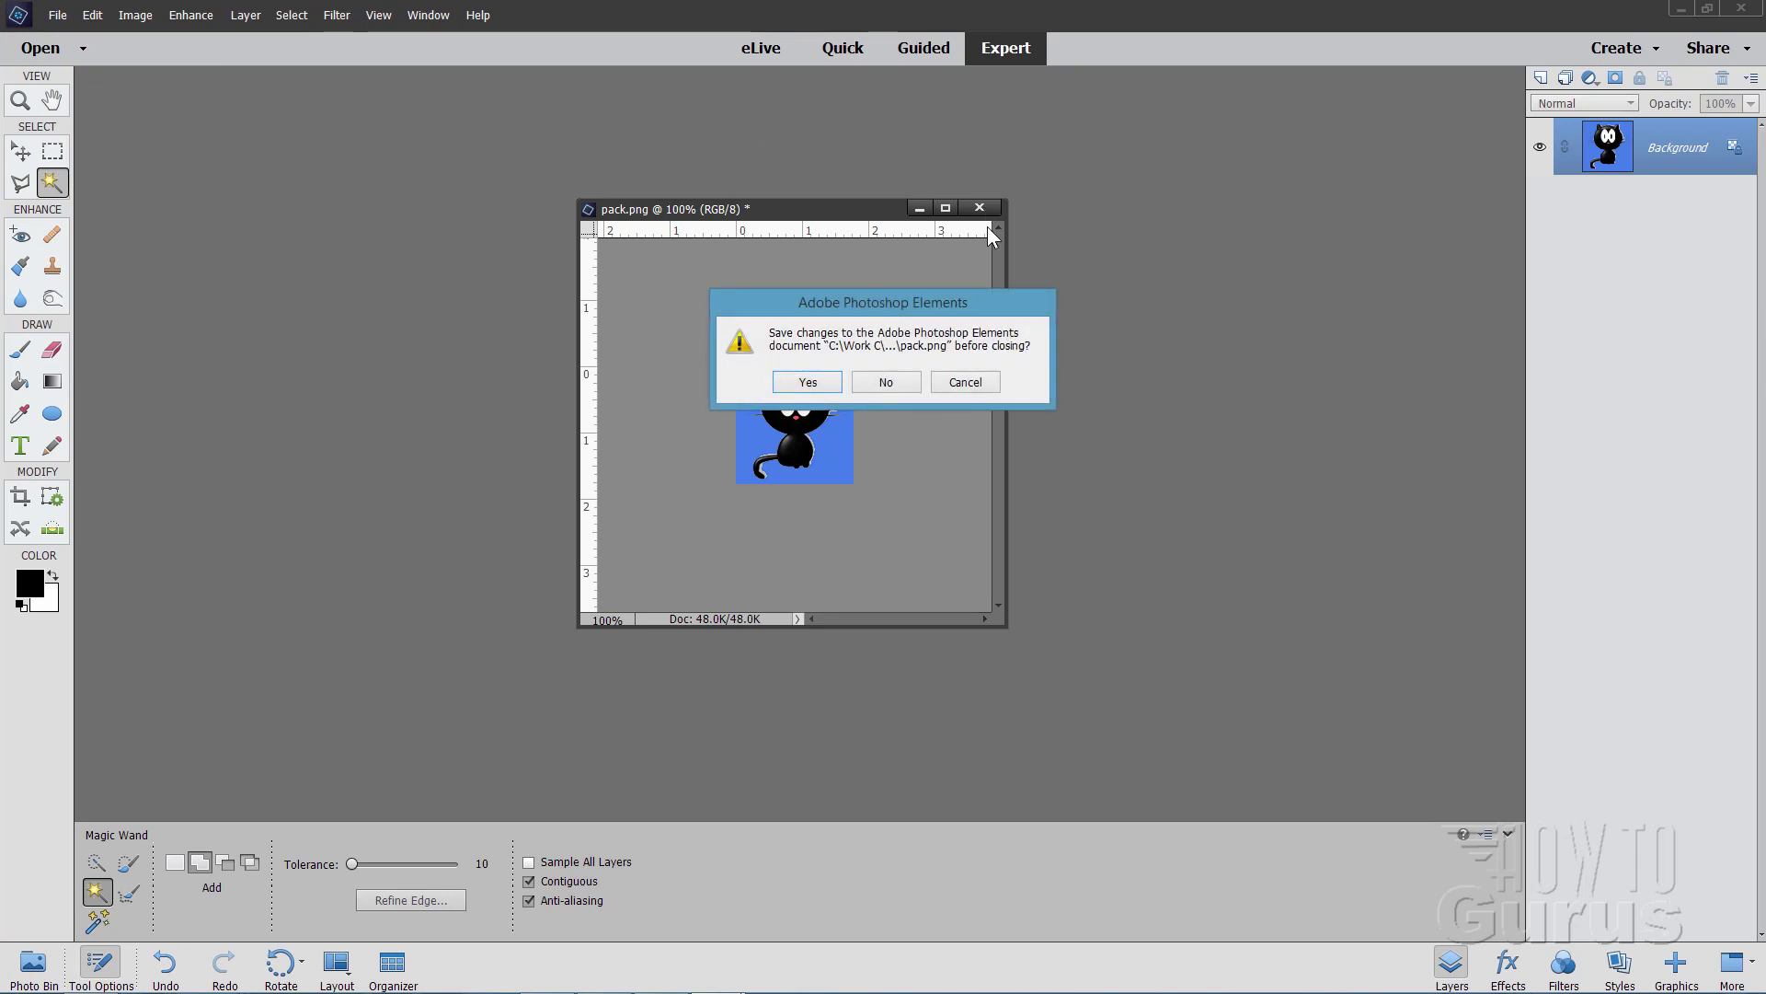
click(807, 382)
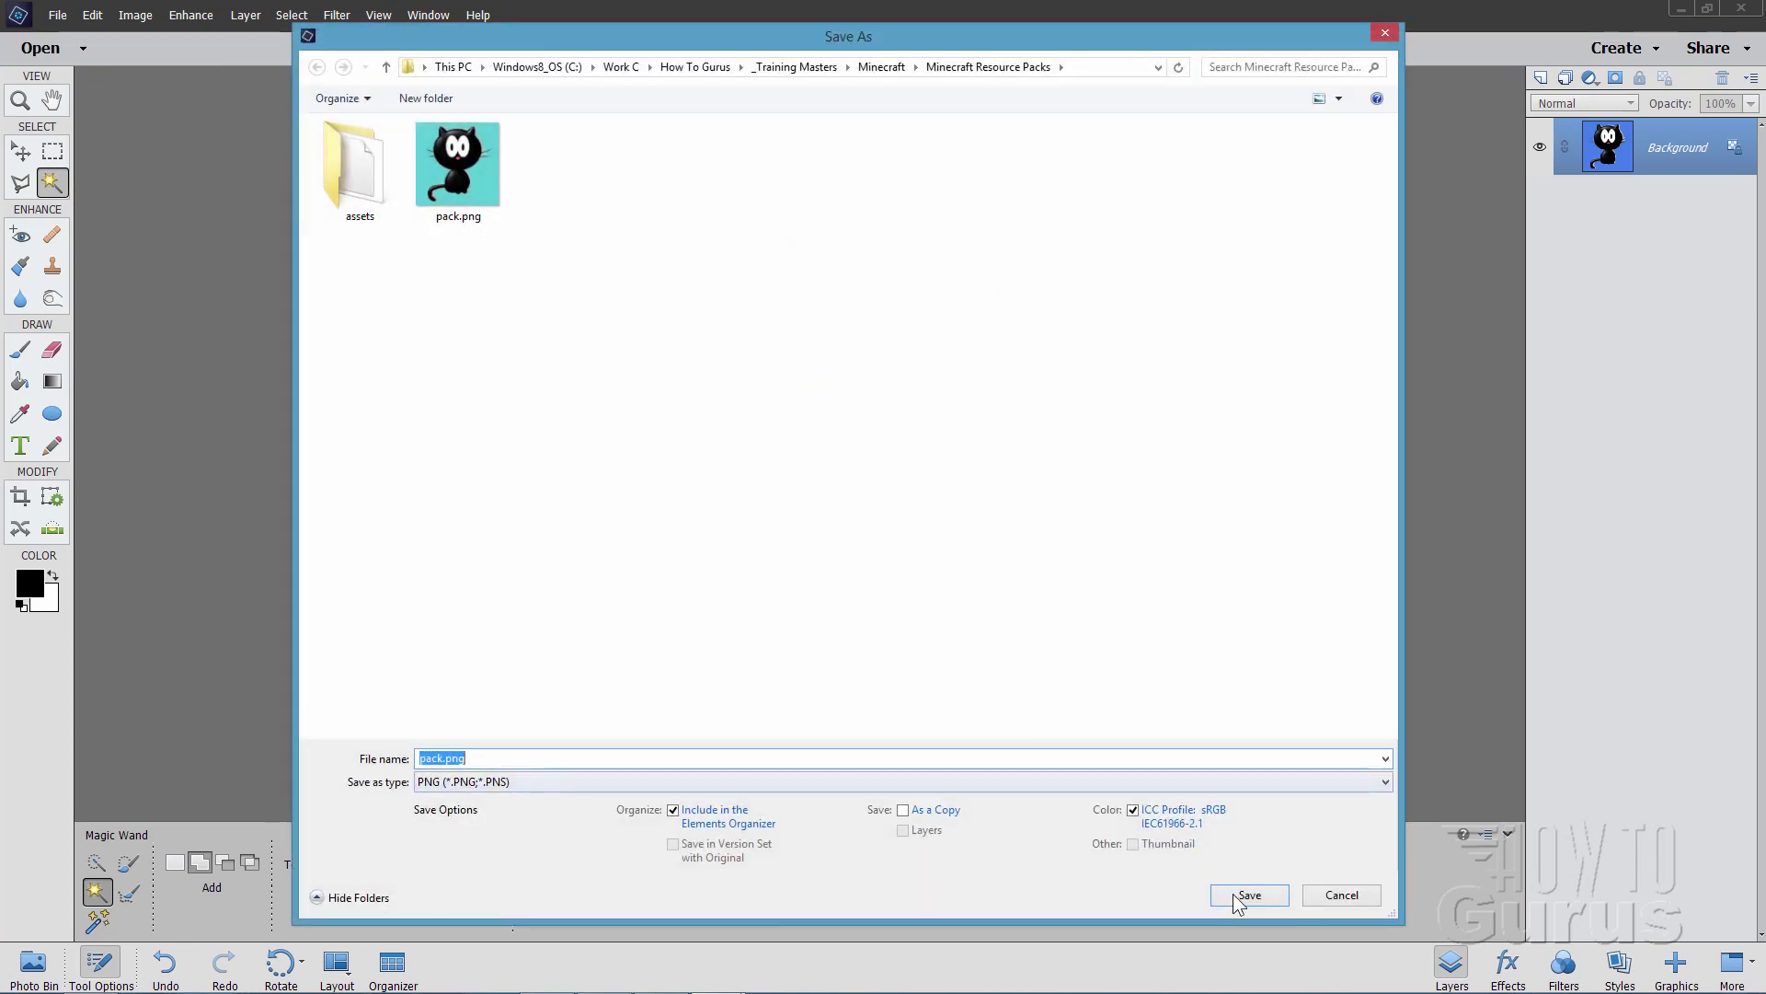
click(1238, 895)
click(926, 510)
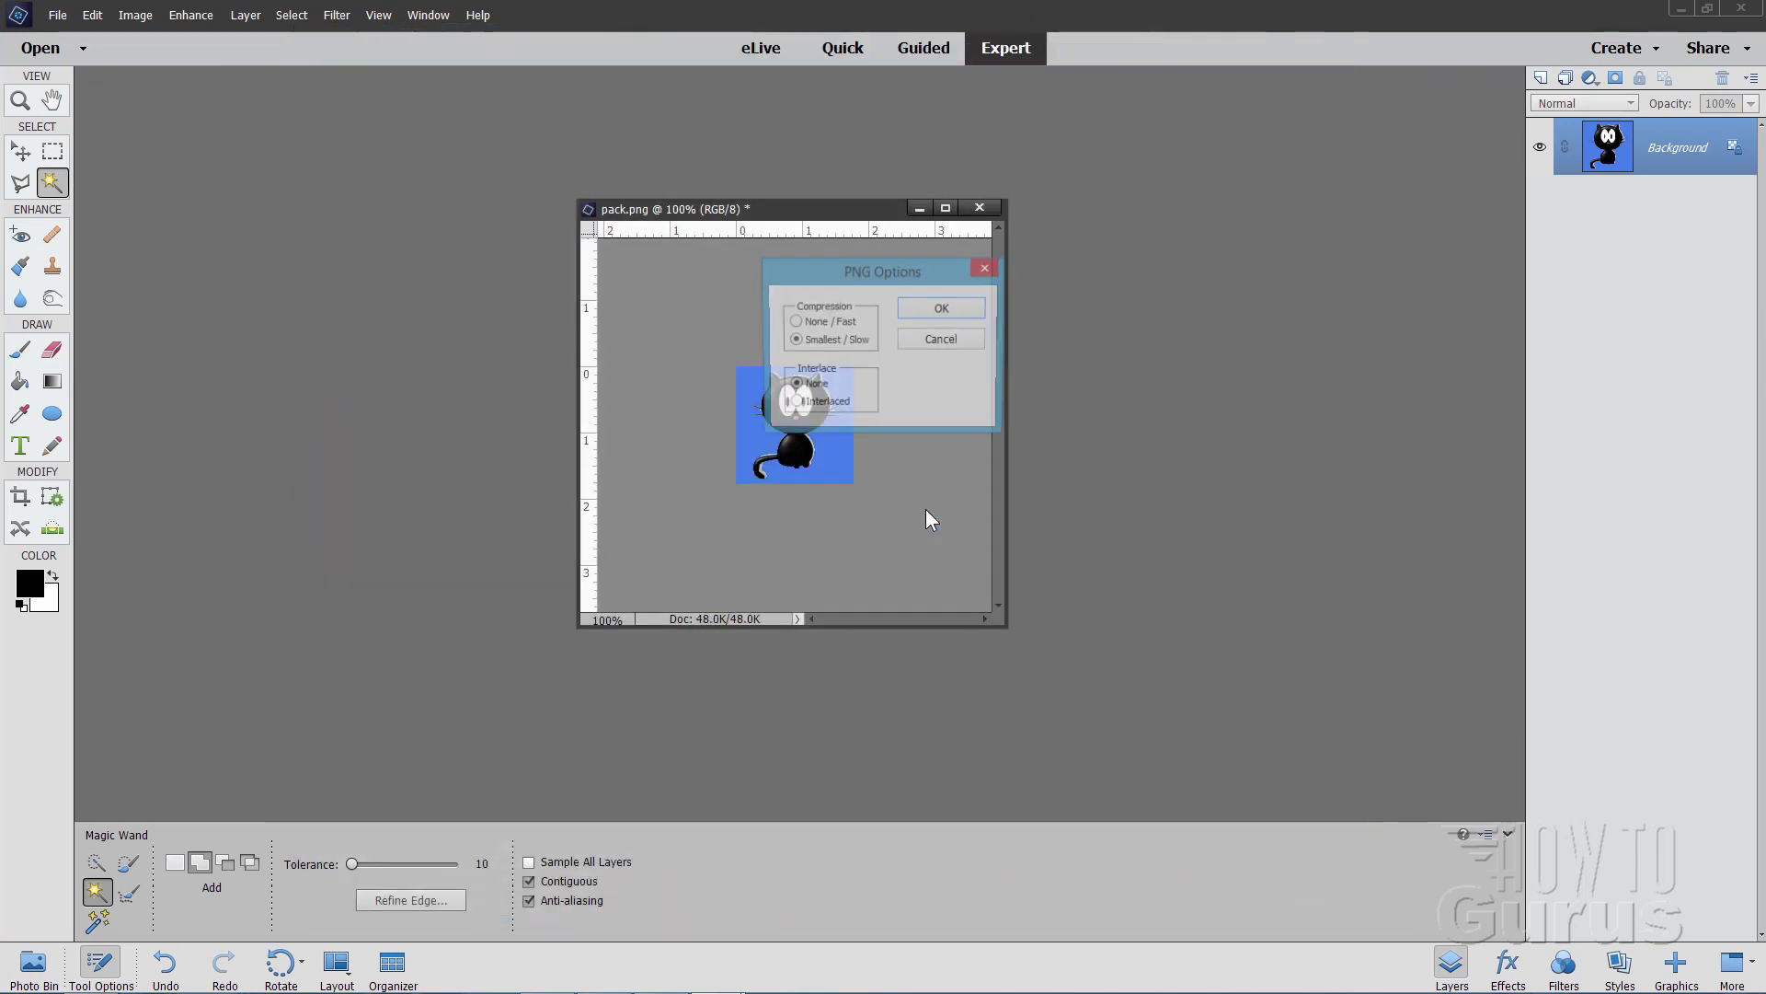
click(941, 308)
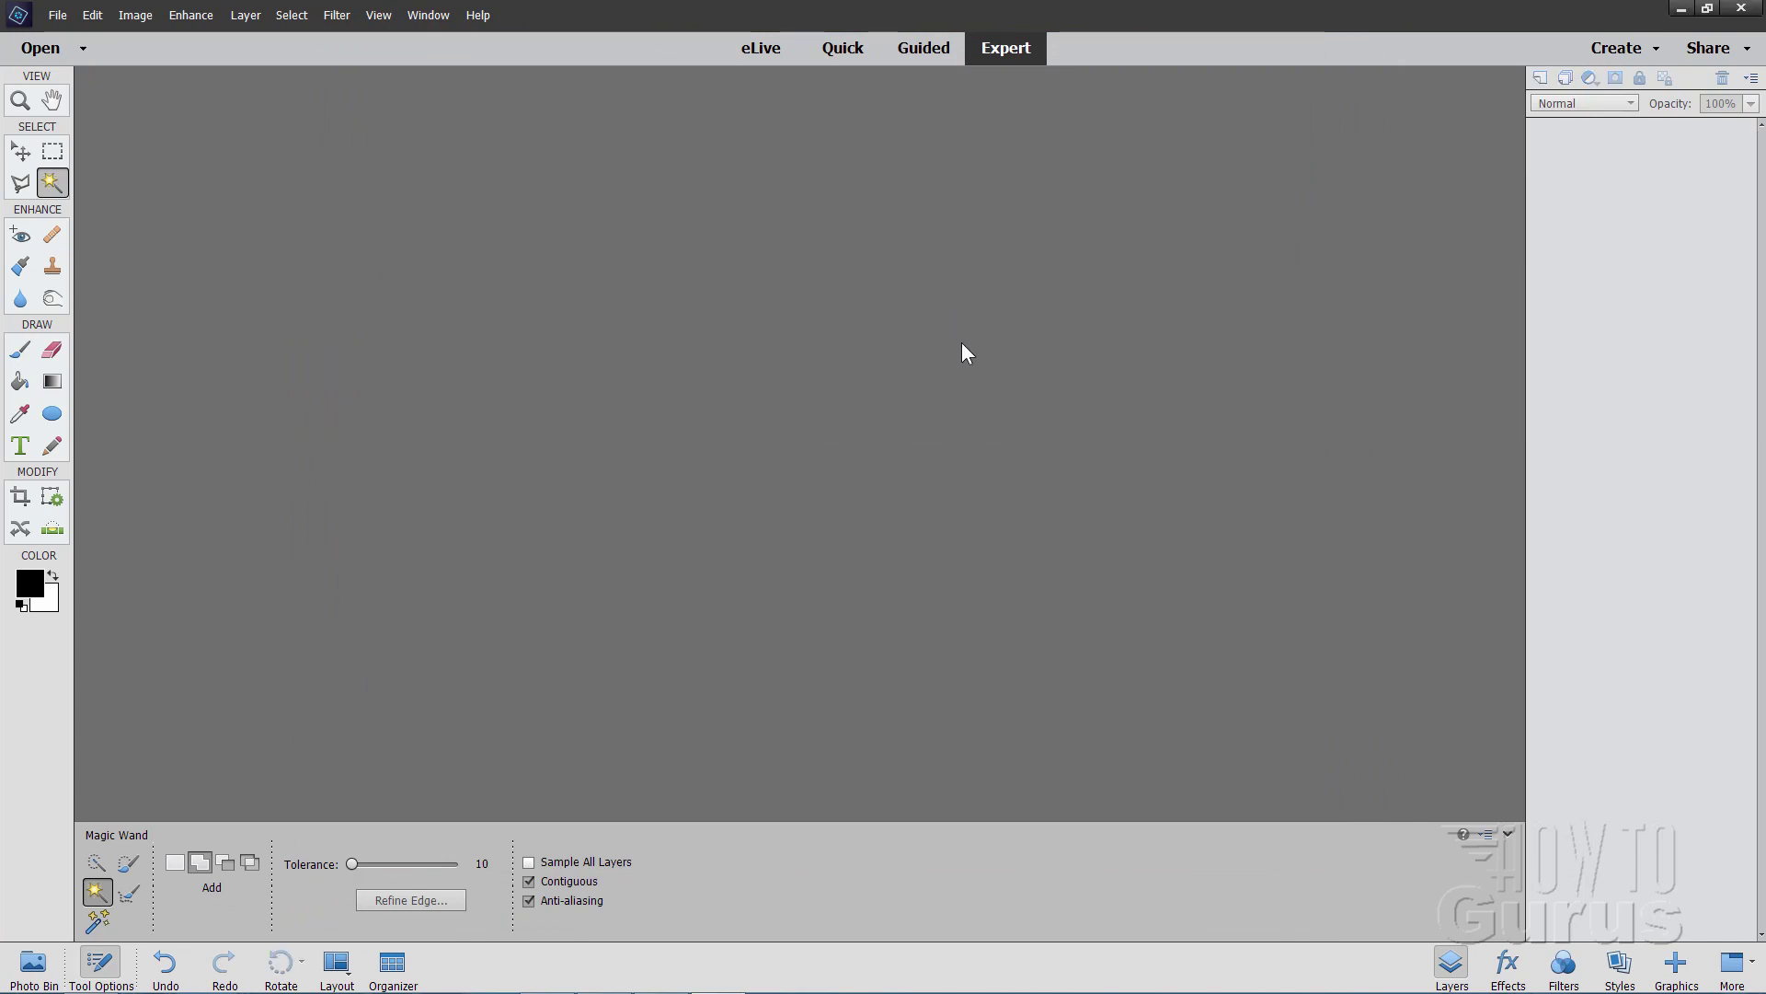
- Quit Photoshop Elements and select the assets folder, pack.mcmeta and pack.png
click(1741, 11)
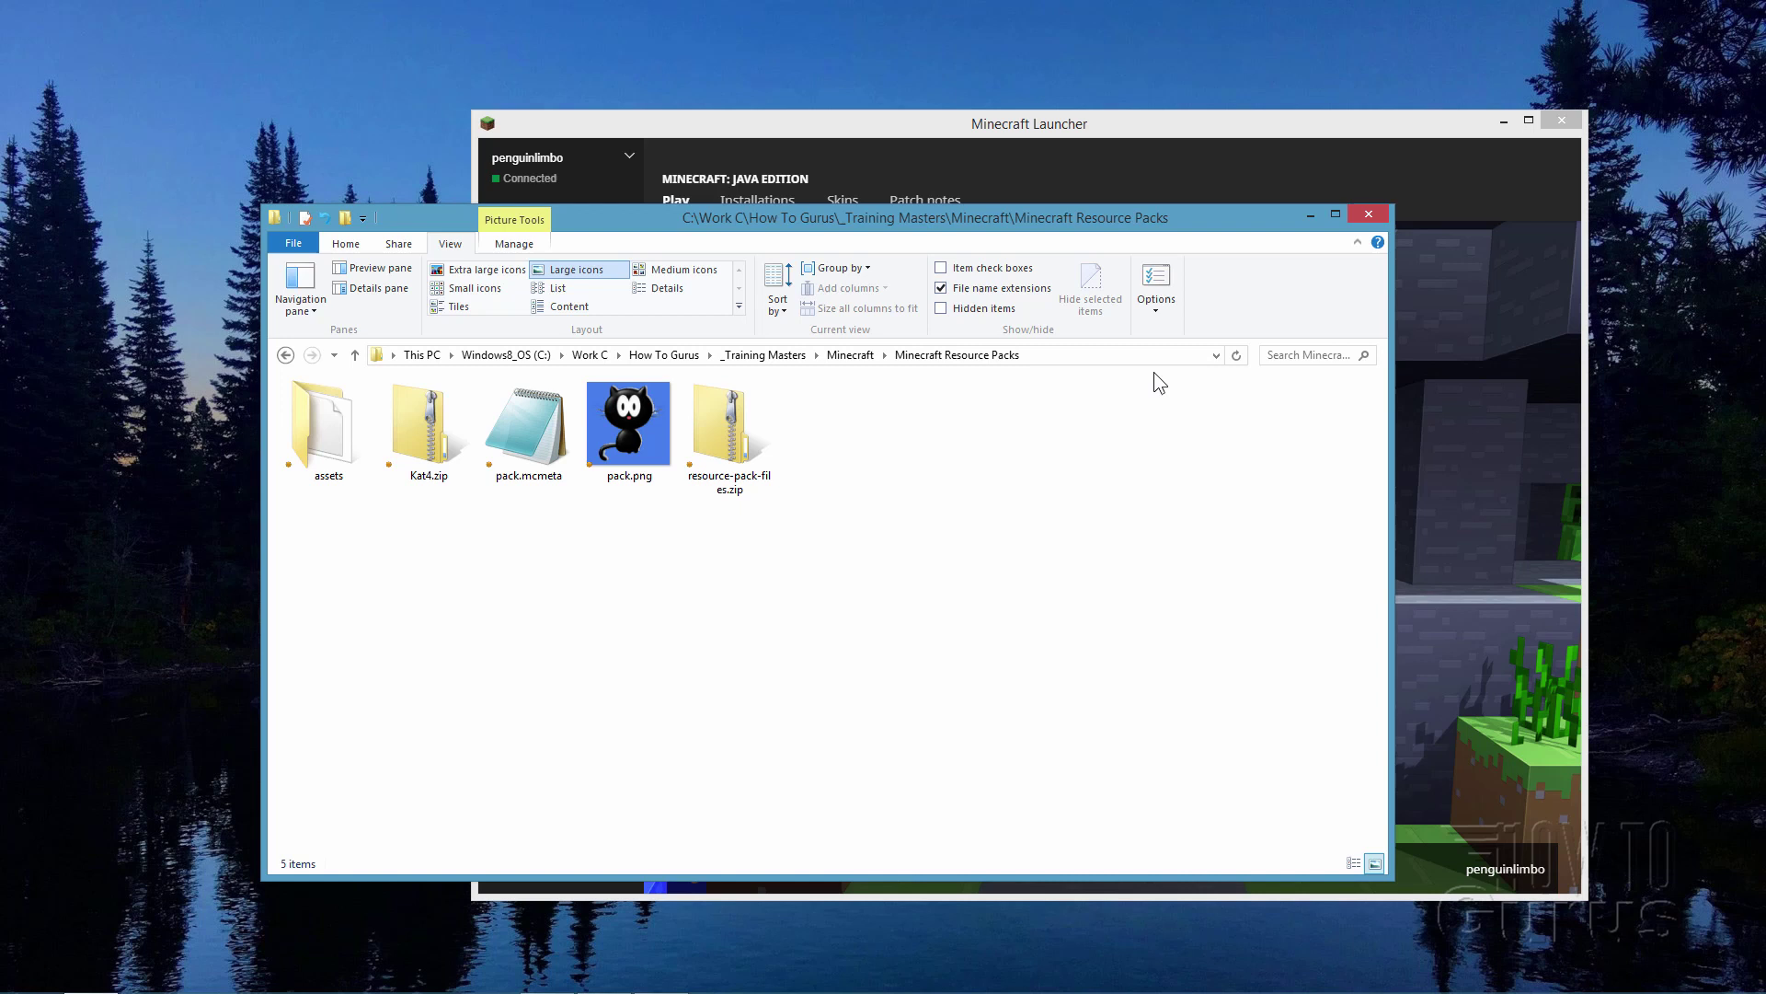
drag(917, 226, 891, 256)
click(603, 427)
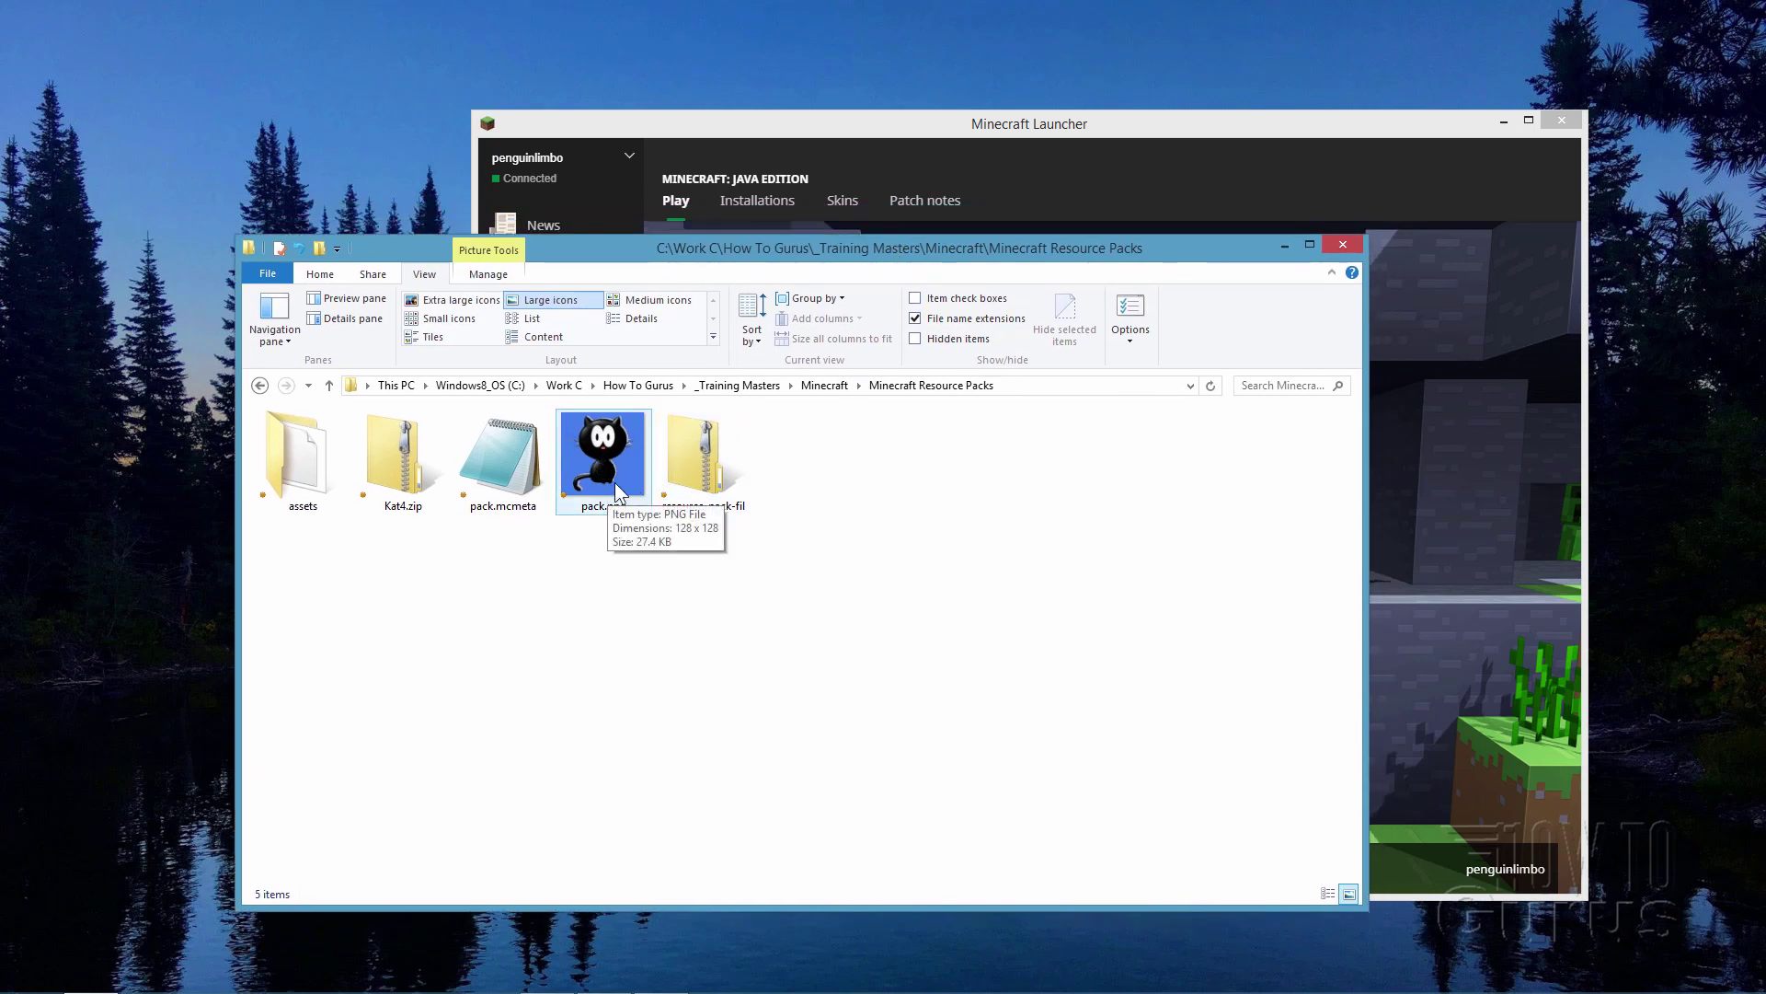
click(333, 593)
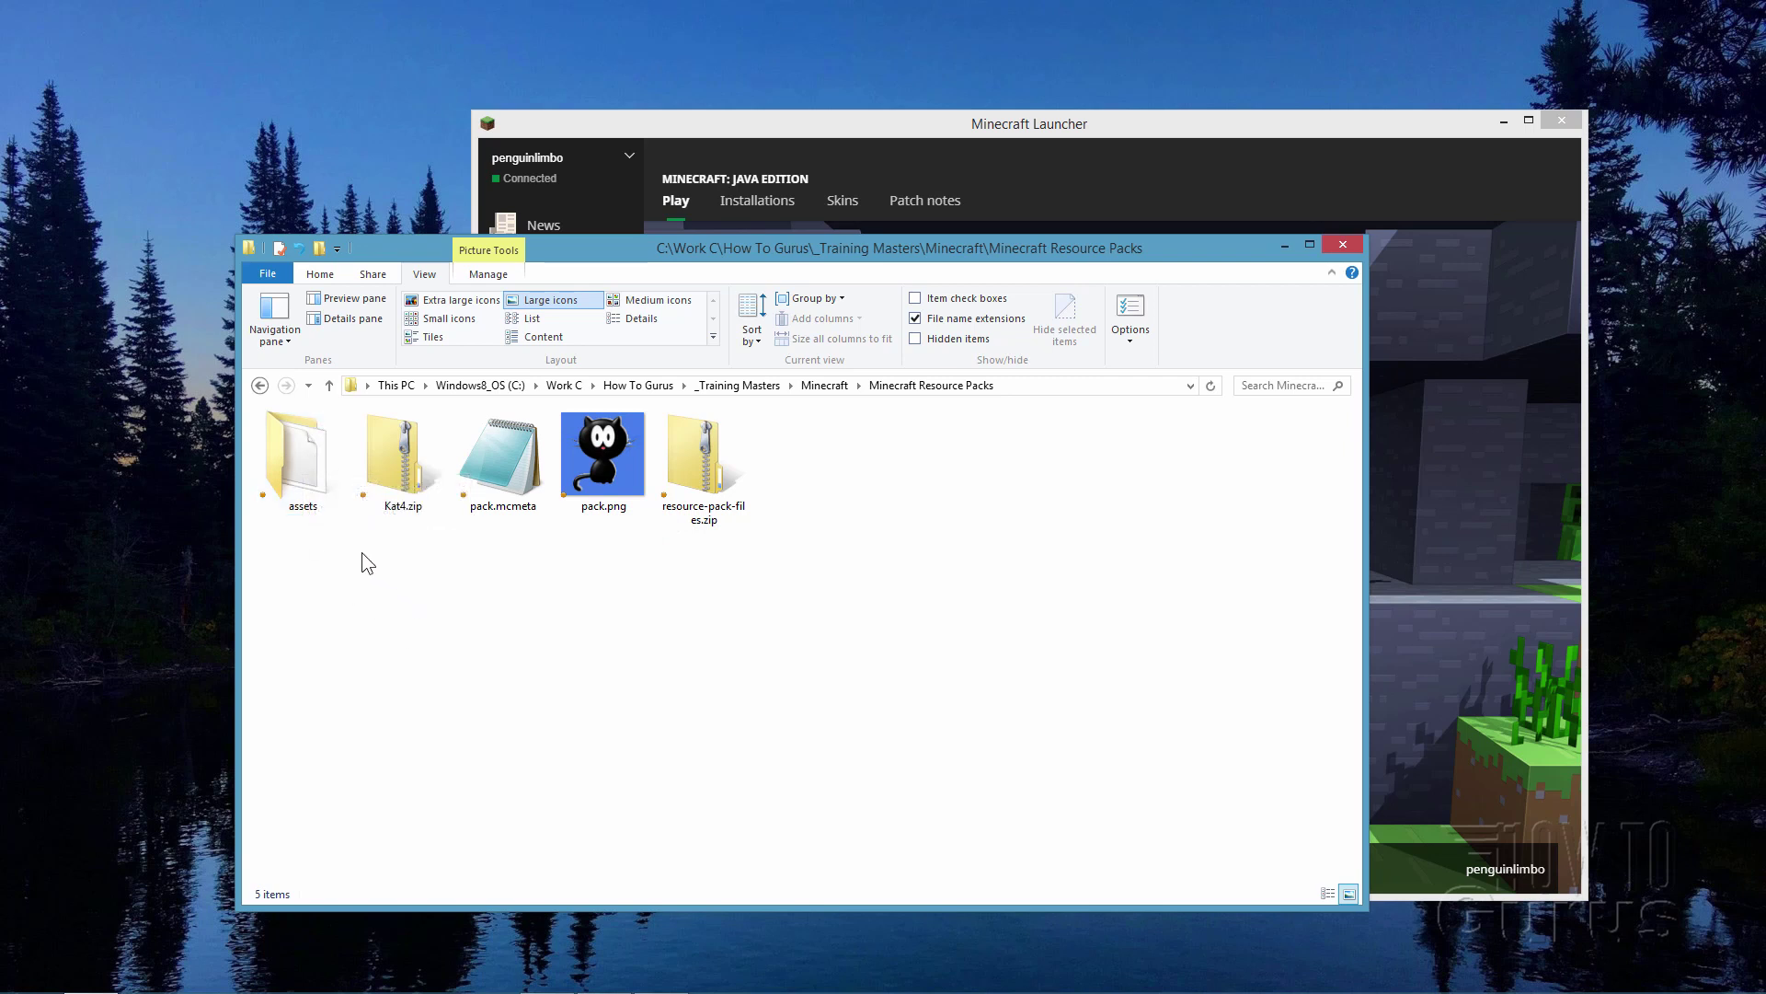
click(310, 488)
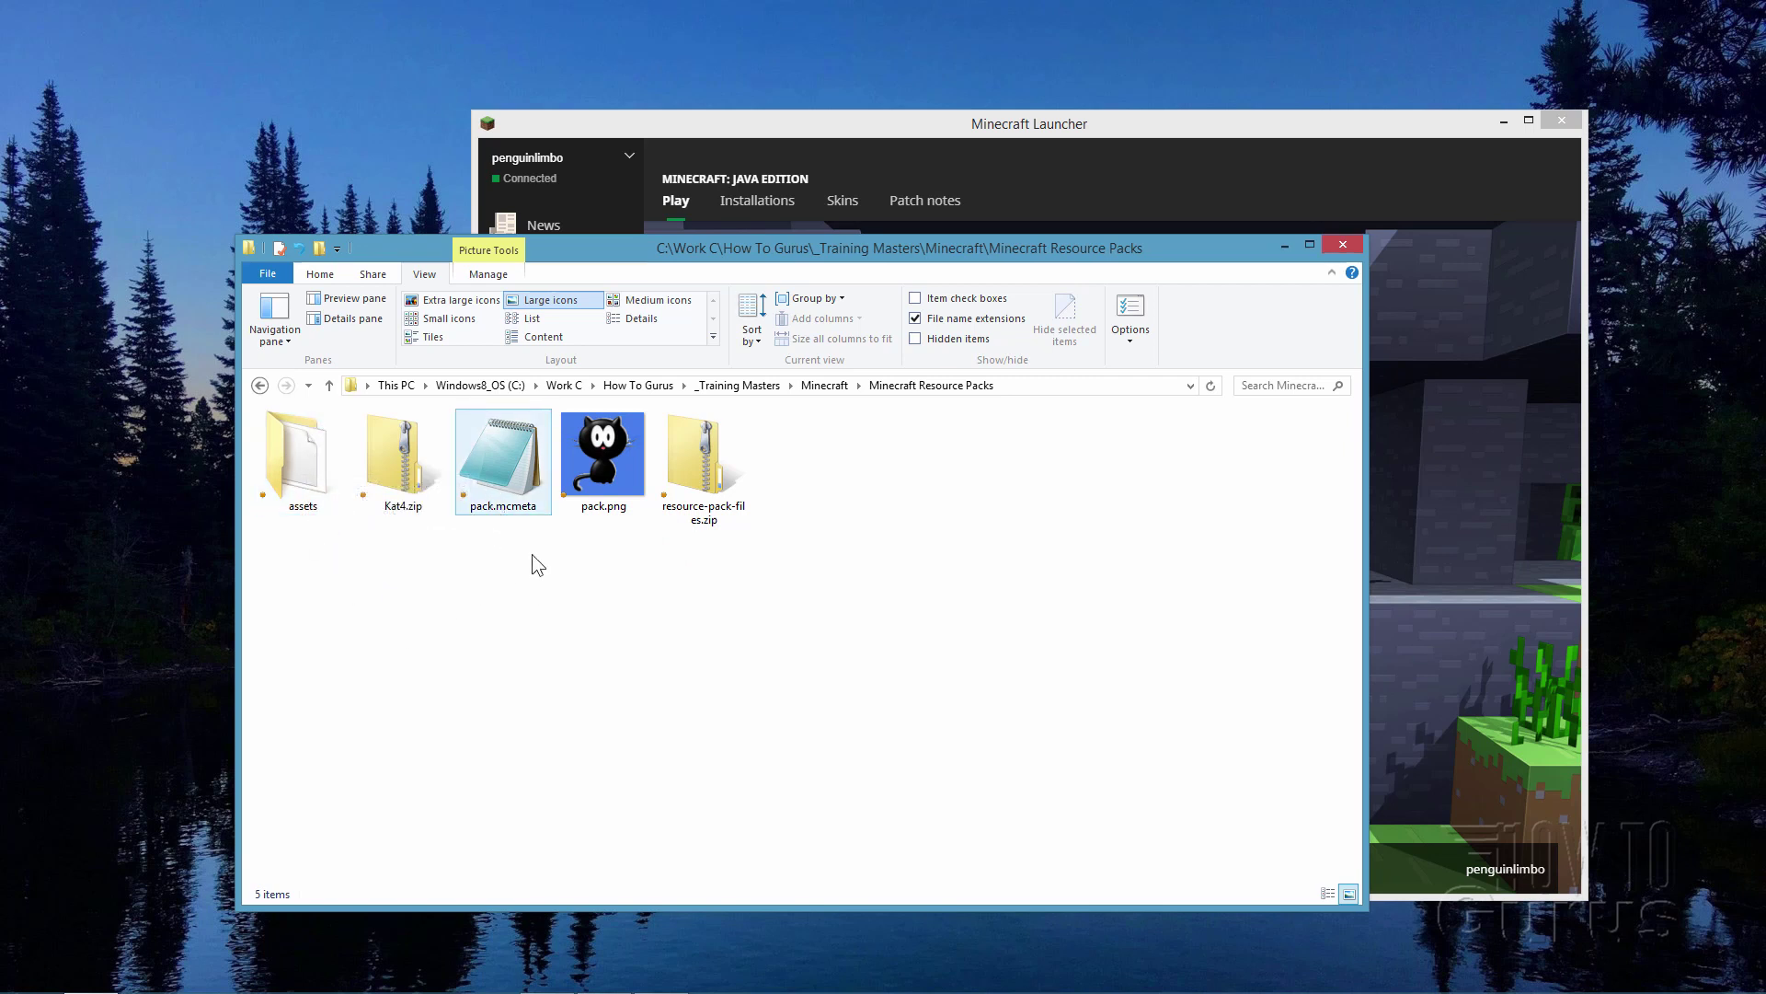
click(603, 476)
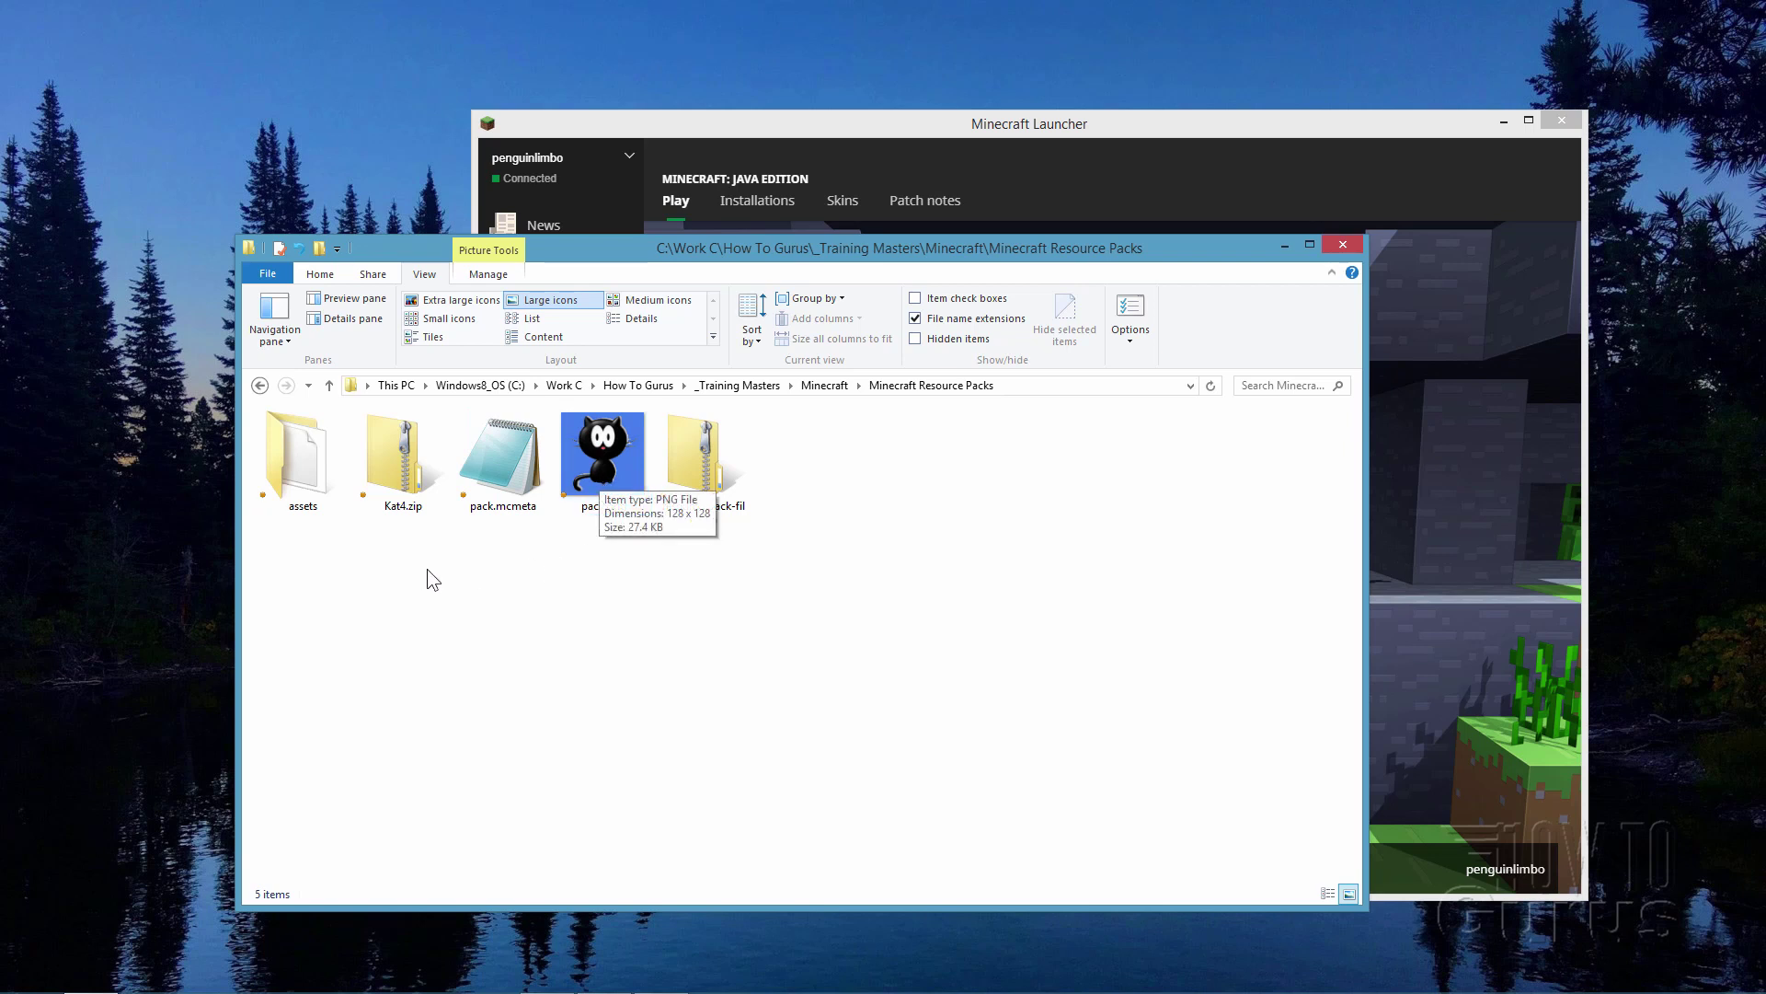
click(539, 580)
click(320, 473)
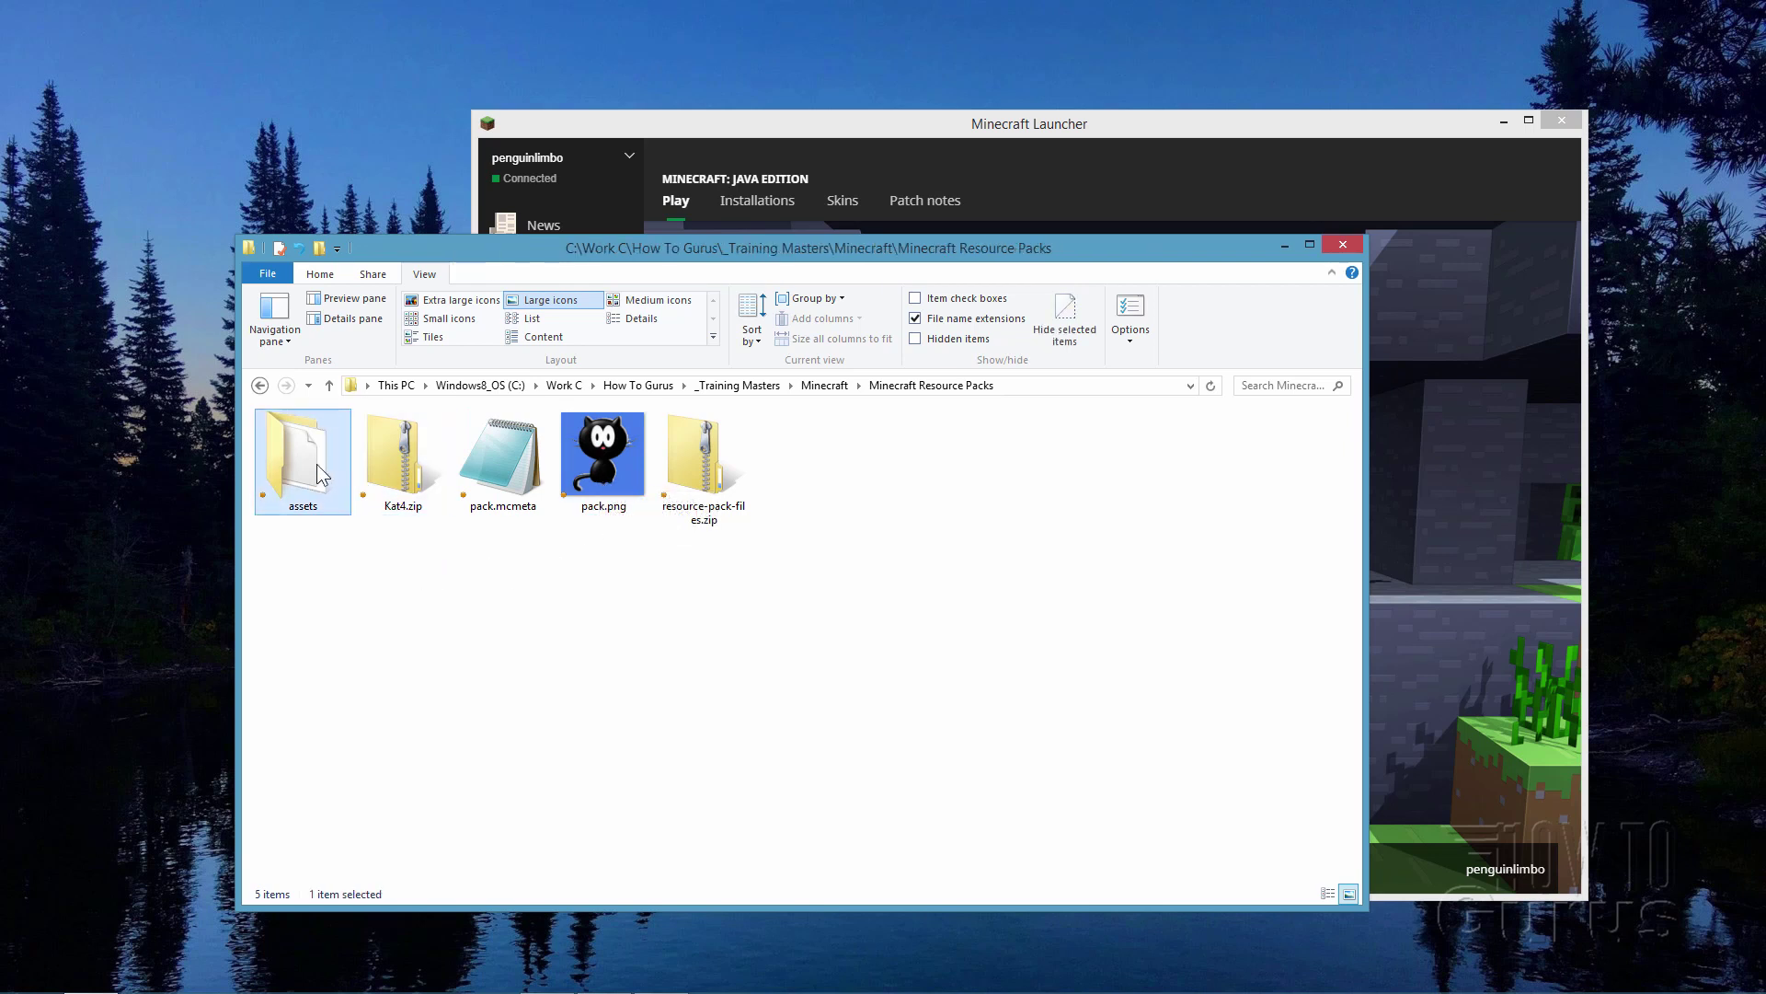
ctrl+click(501, 465)
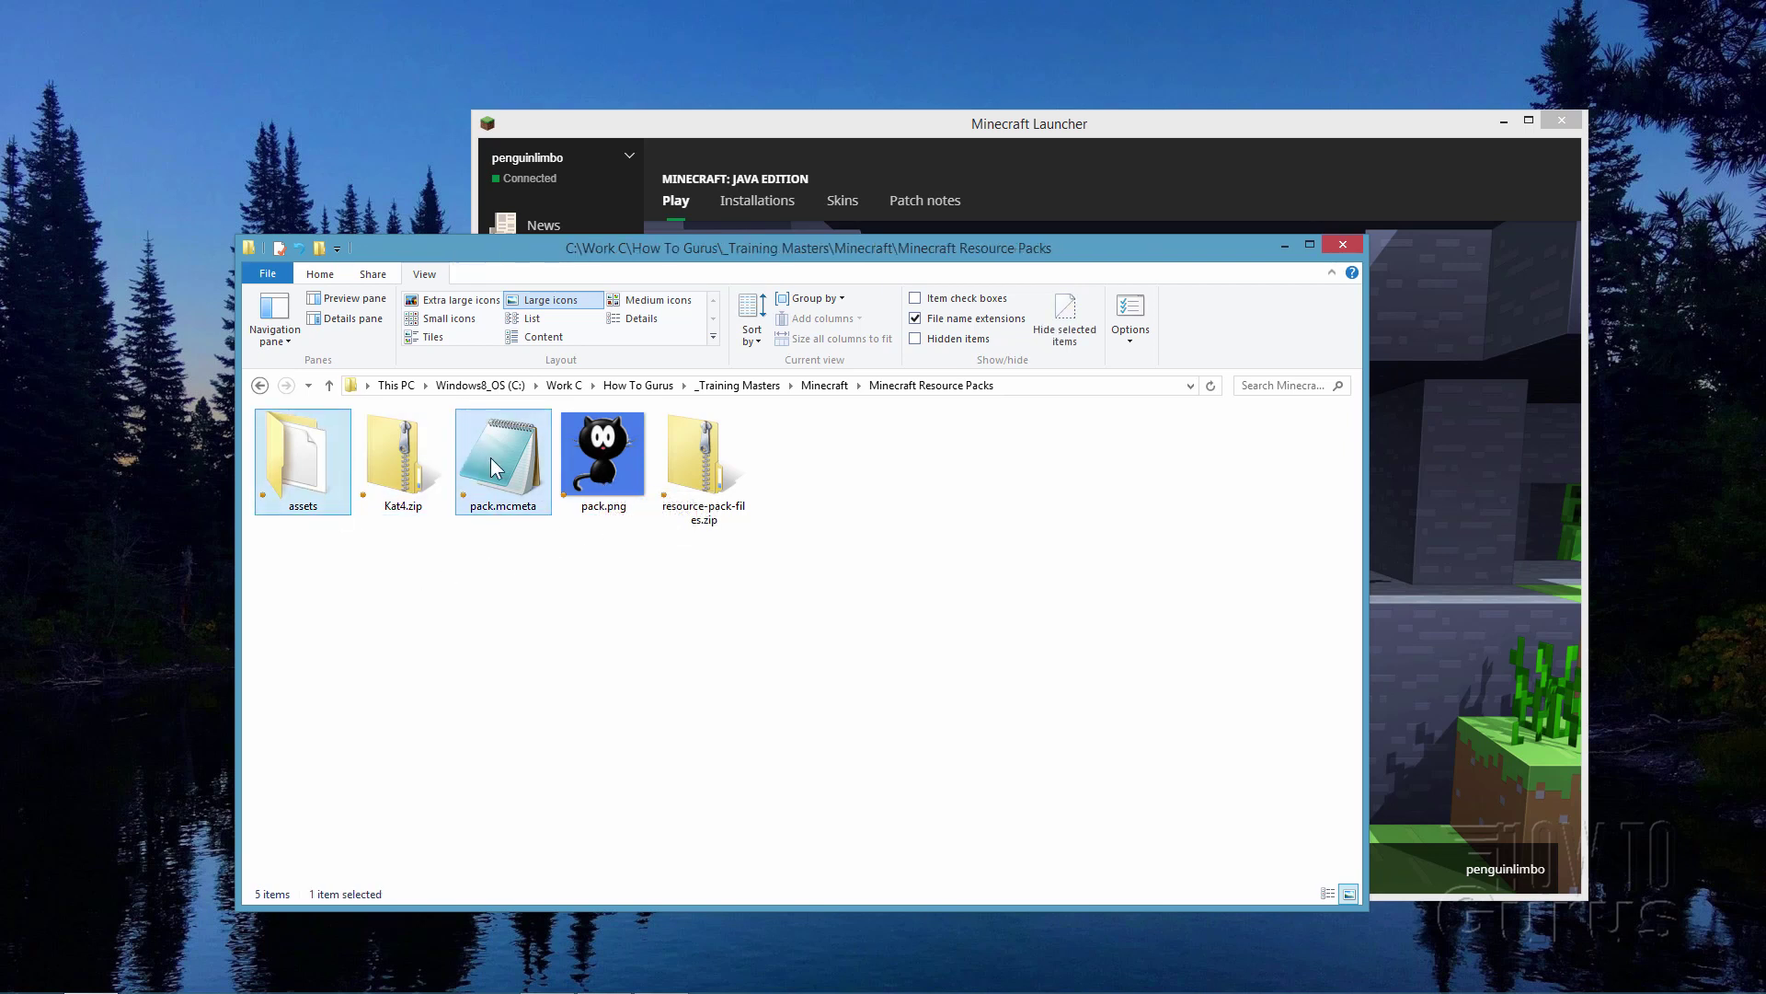
- Add the three items to a new 7-Zip archive named Kat5
right_click(600, 474)
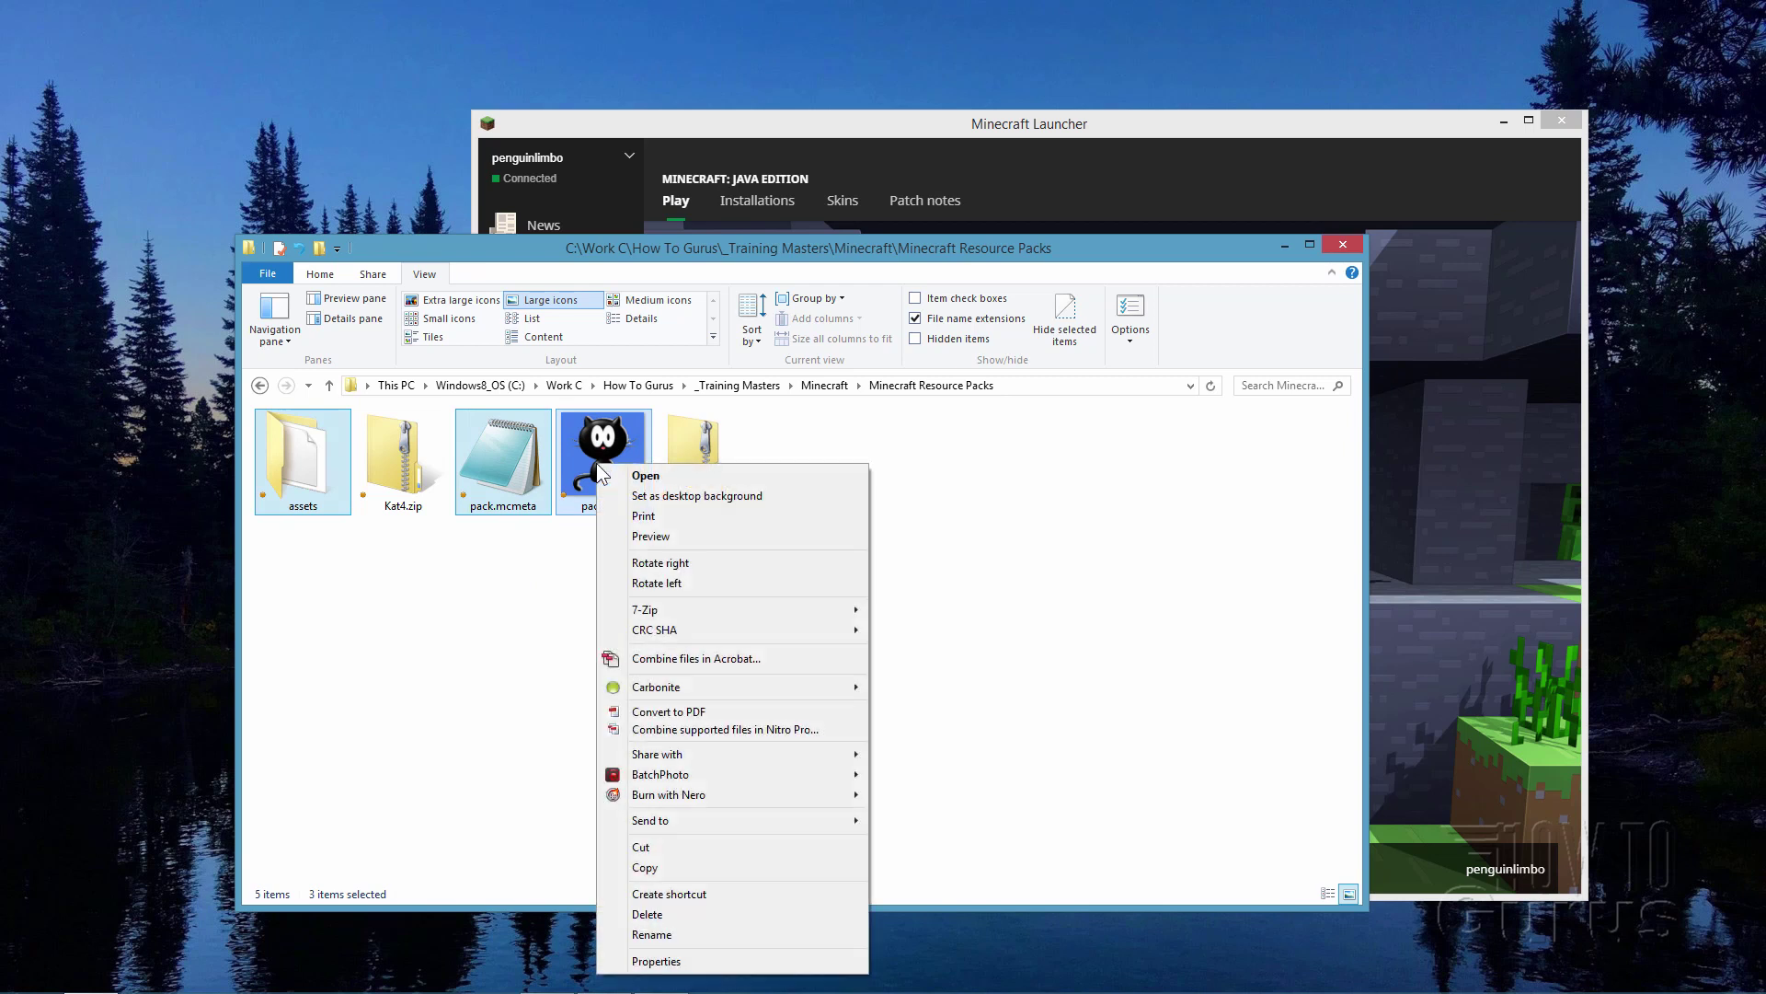
mouse_move(702, 615)
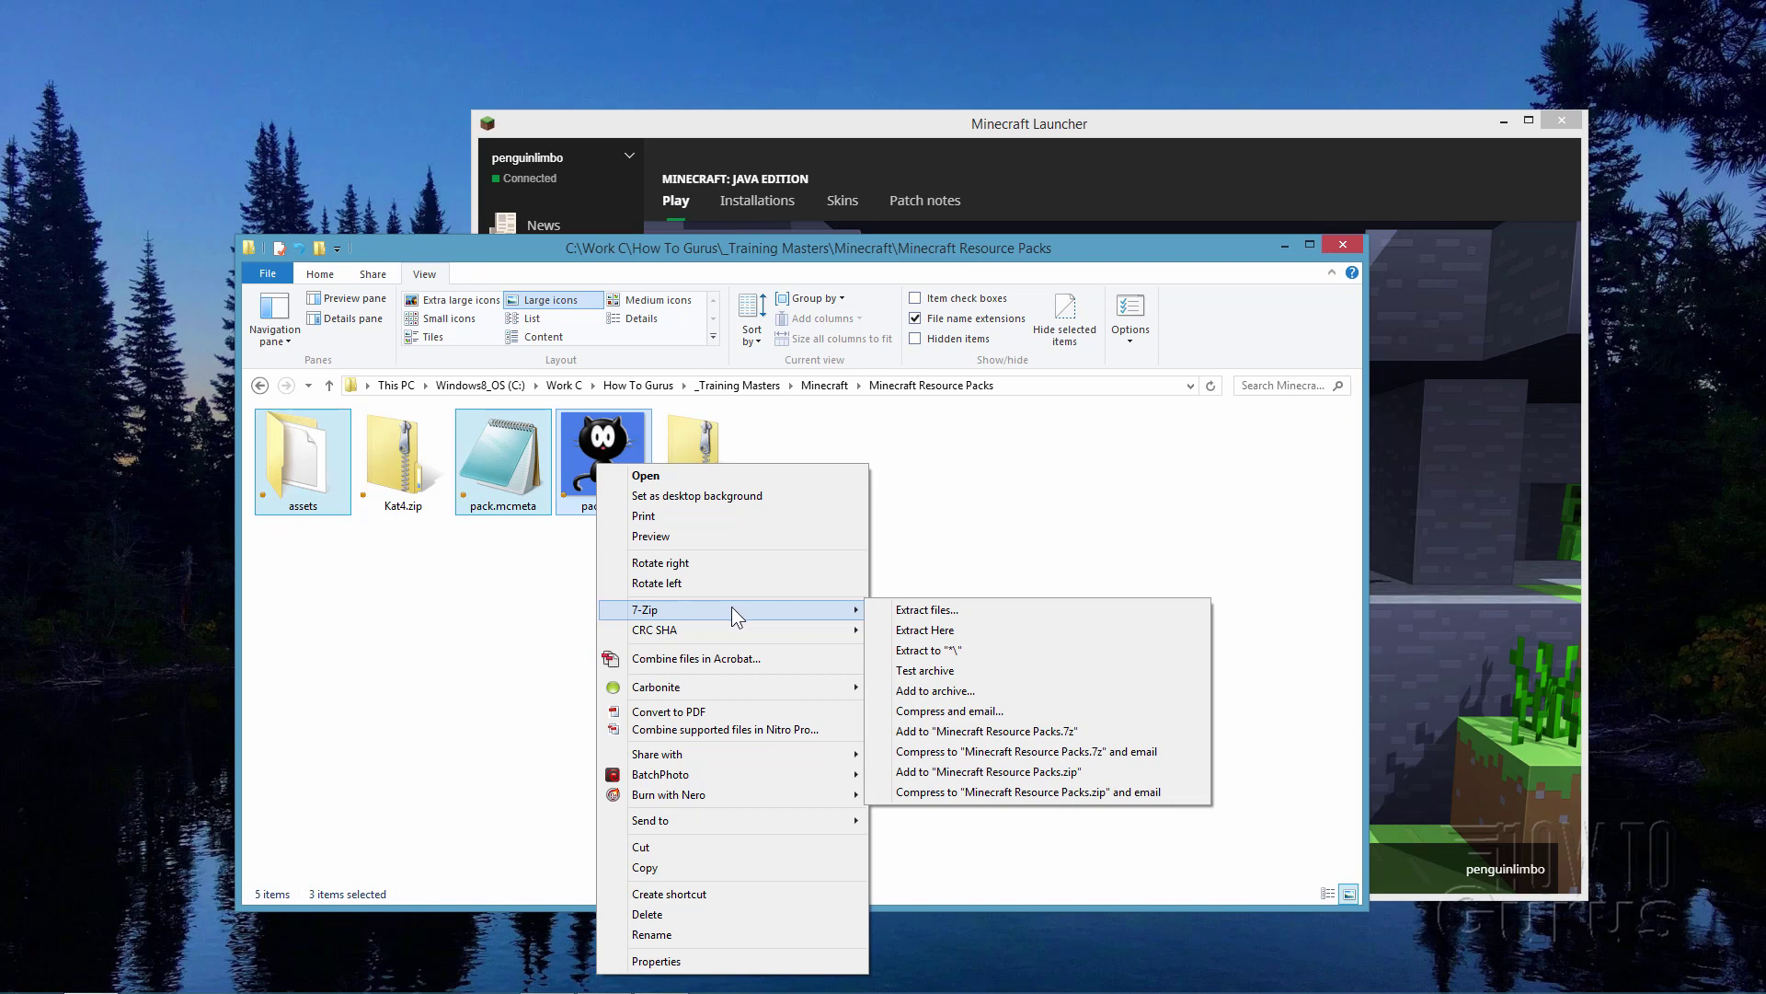
click(949, 695)
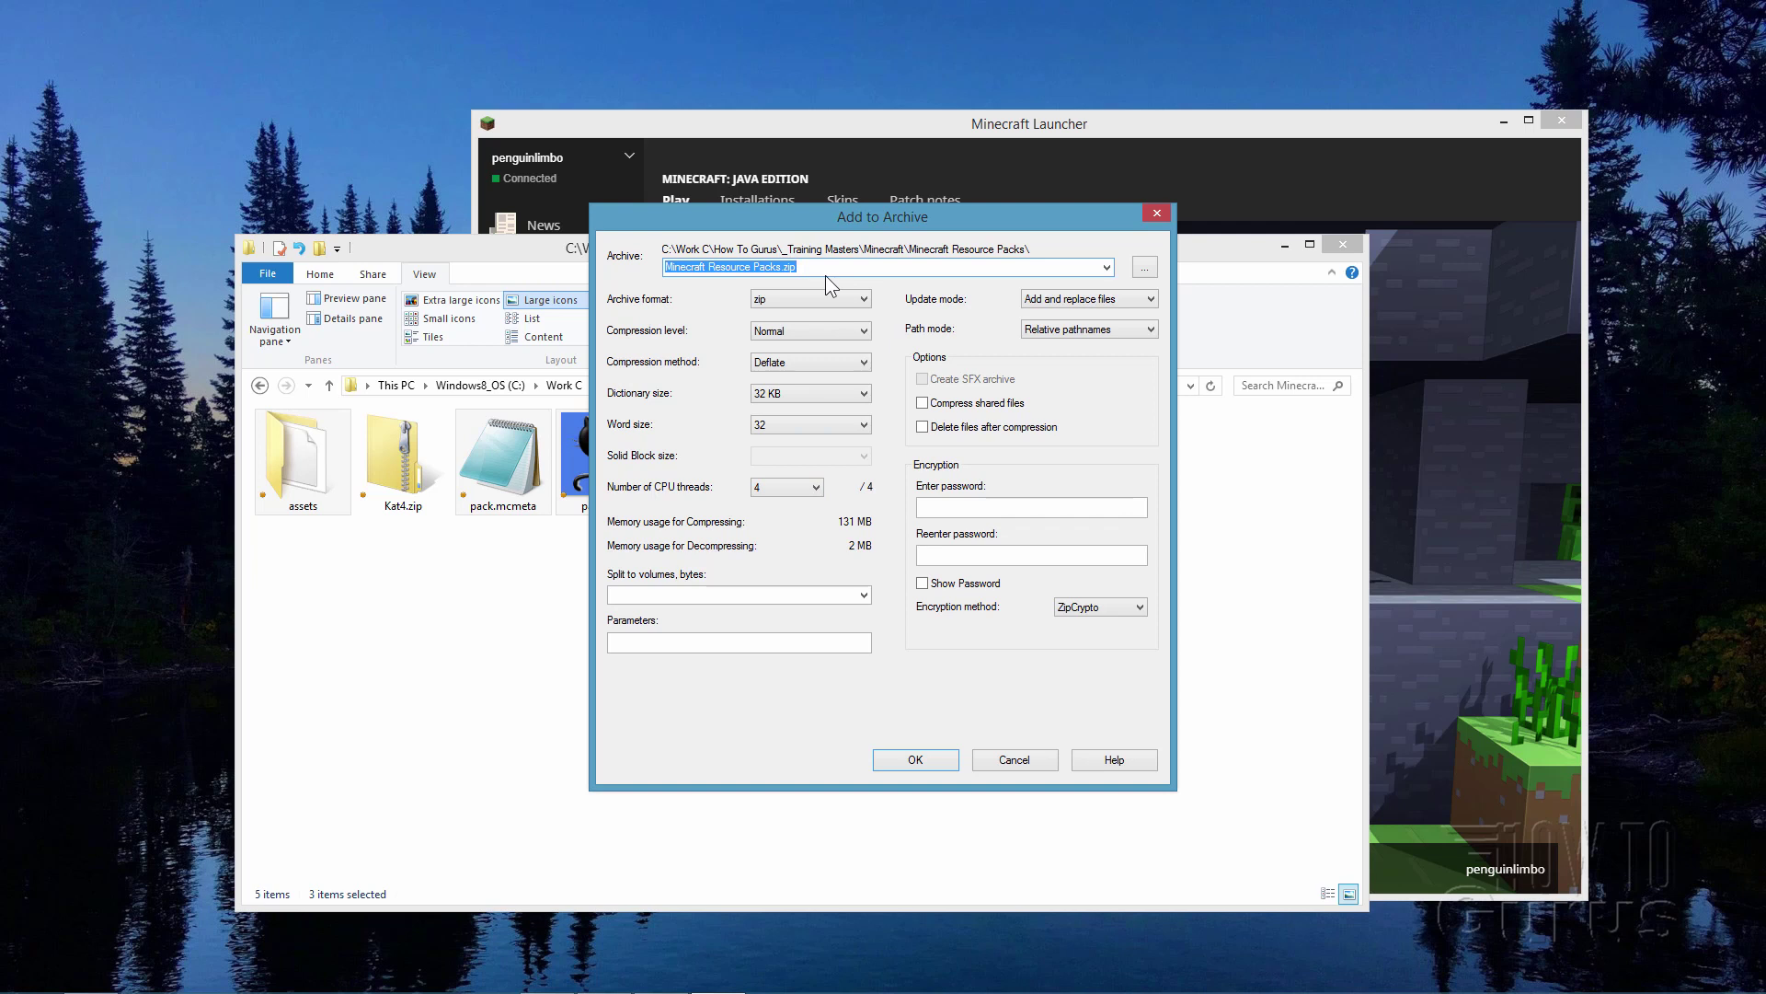
text(Kat5)
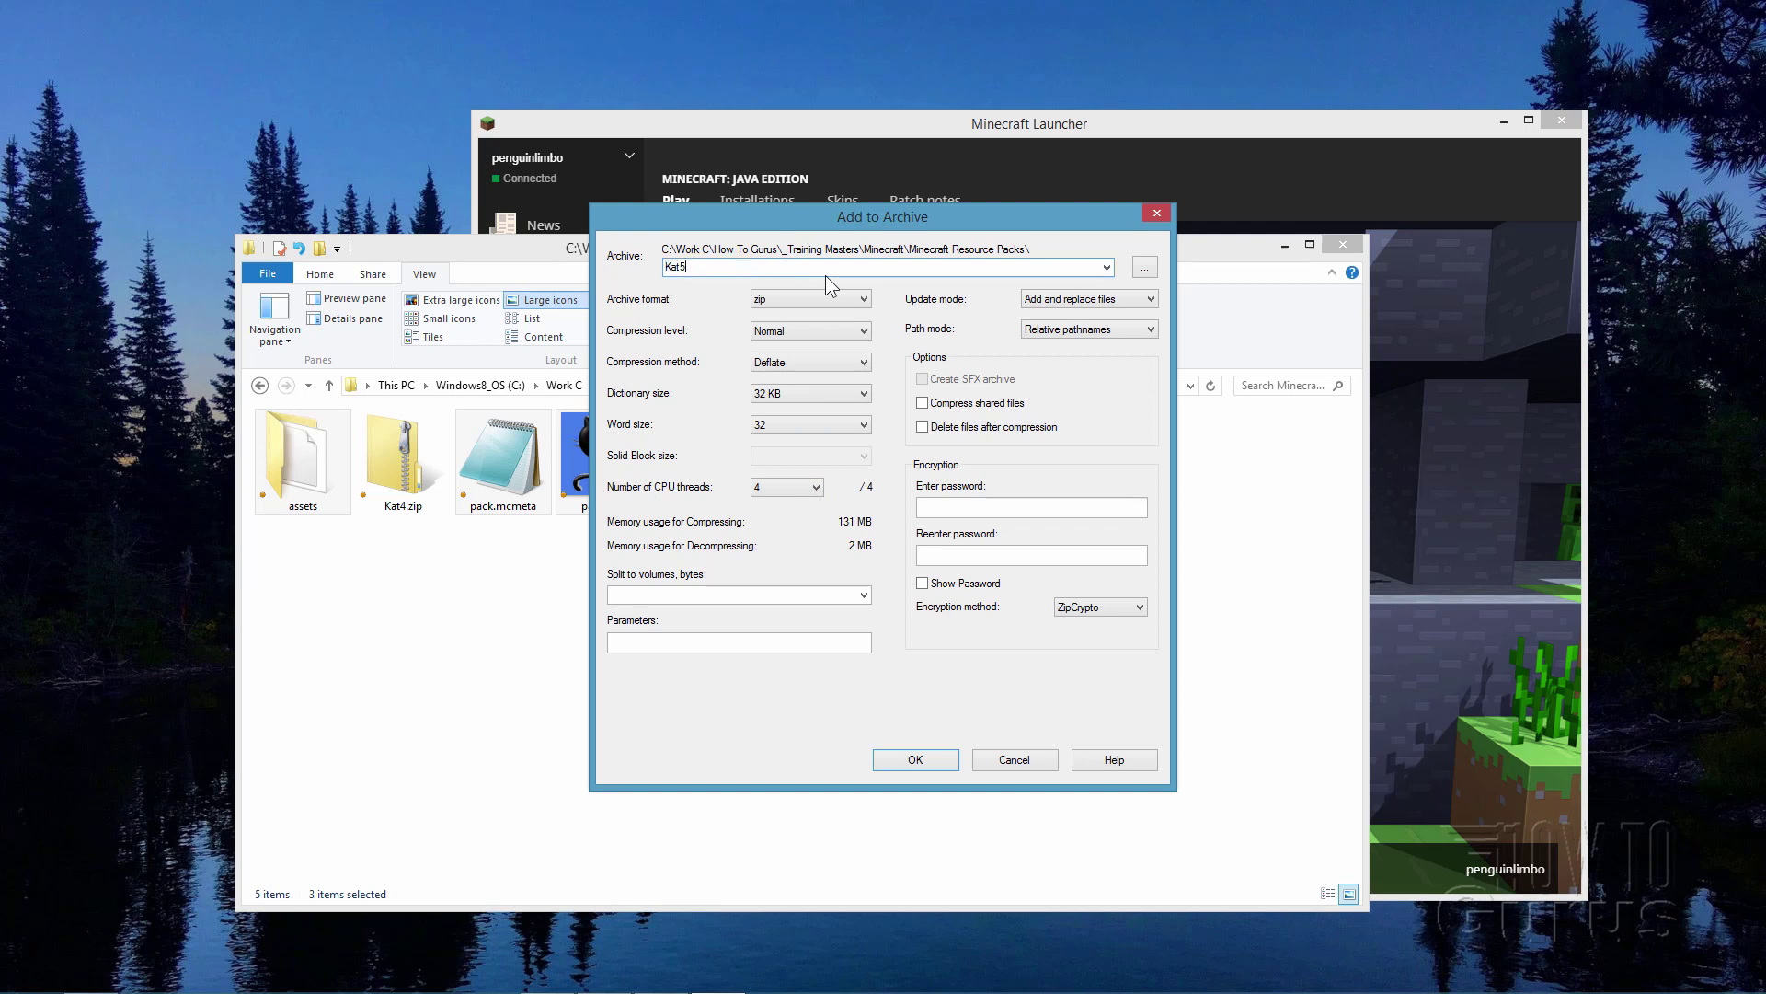
click(937, 760)
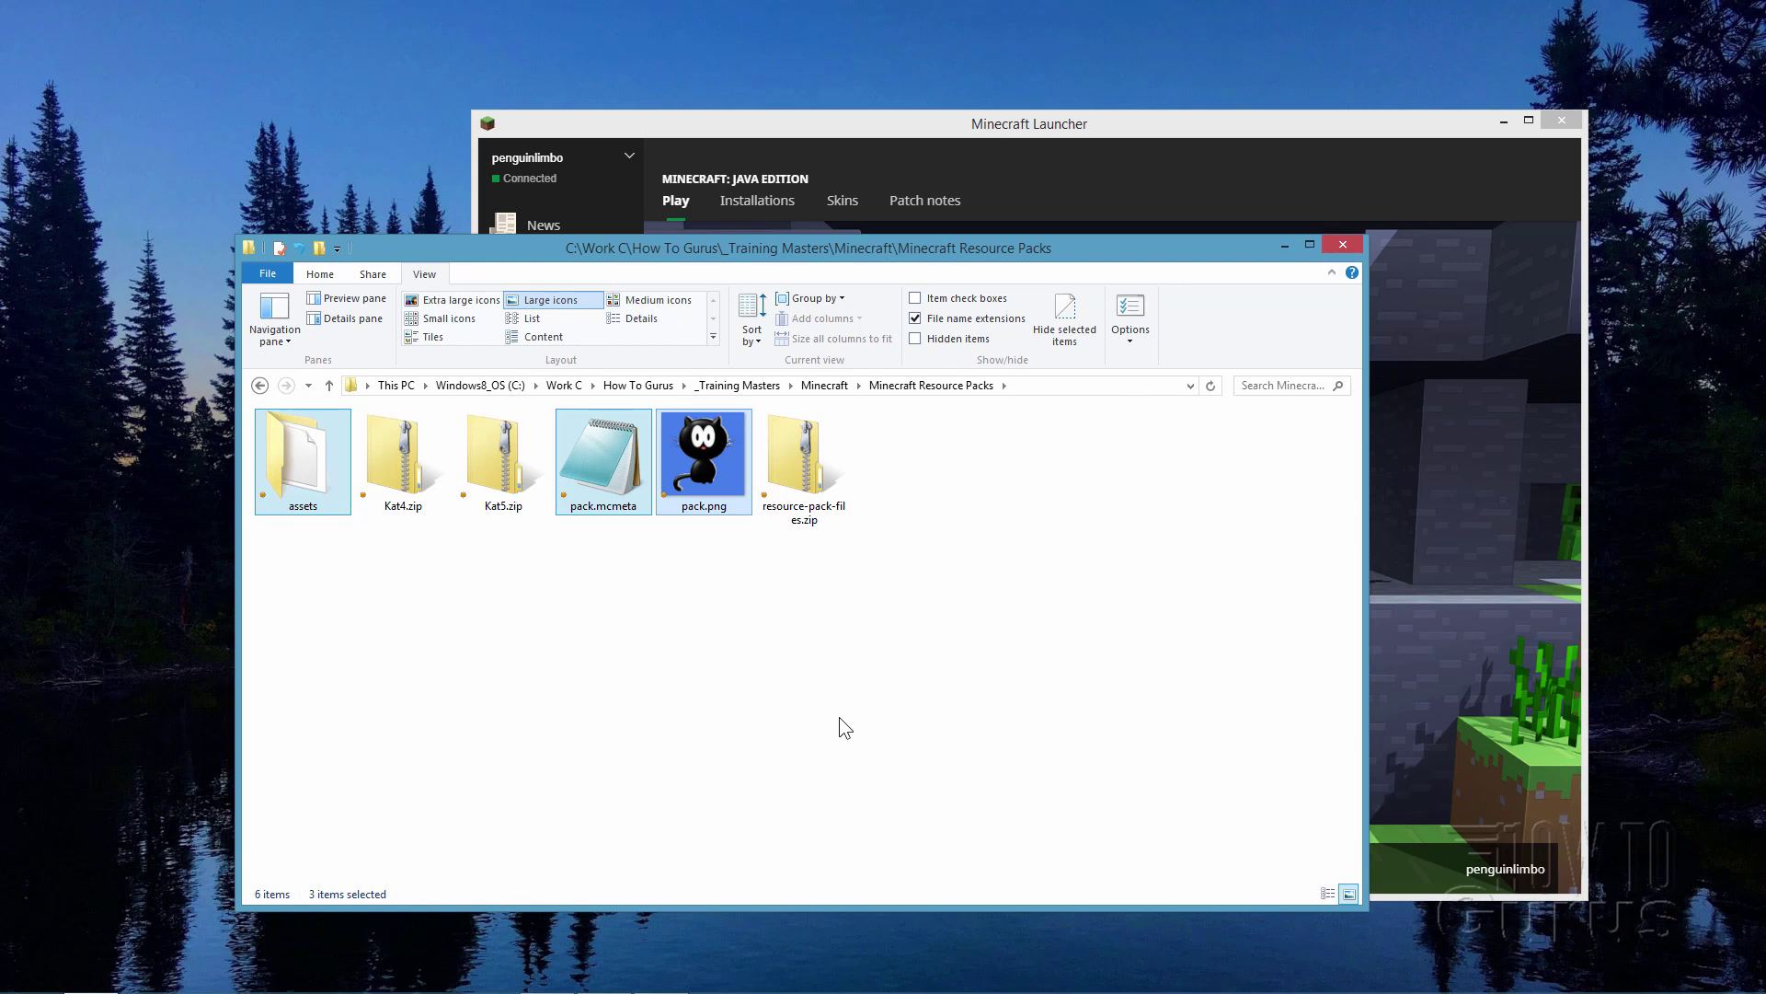
- Bring the Minecraft Launcher window in front of the Resource Packs folder
drag(907, 129, 752, 136)
- Launch Minecraft and open its resourcepacks folder from Options > Resource Packs
click(953, 853)
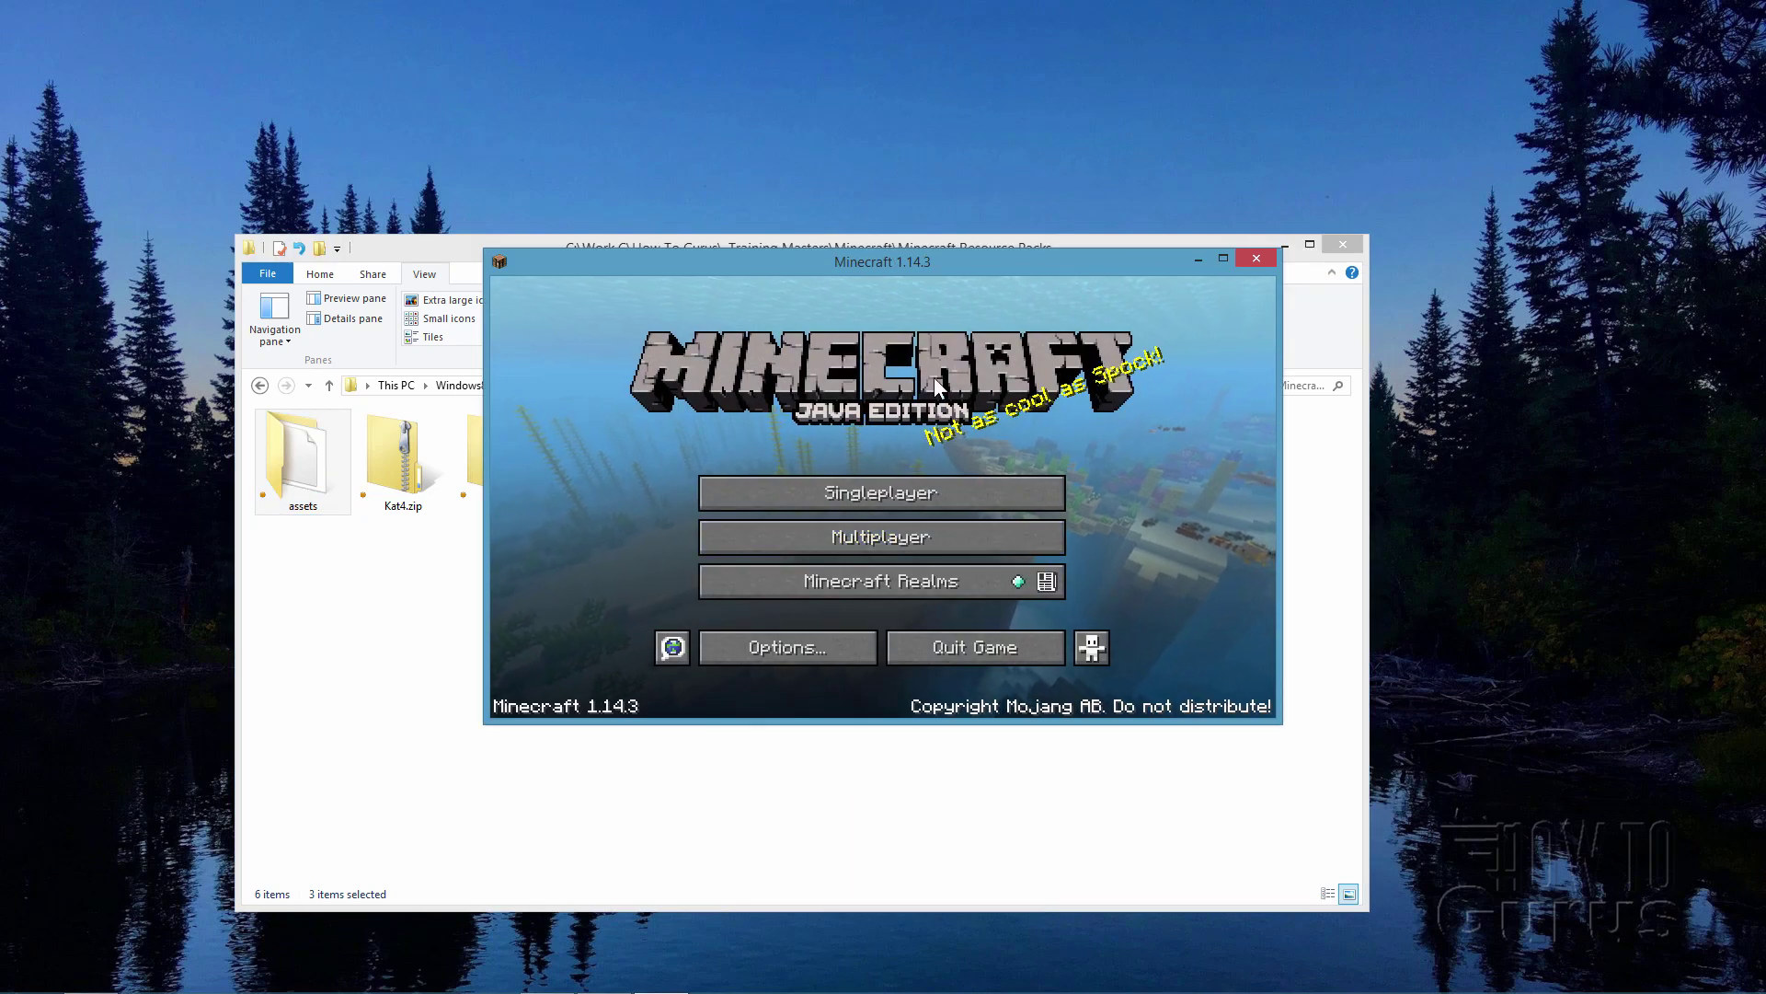
click(780, 648)
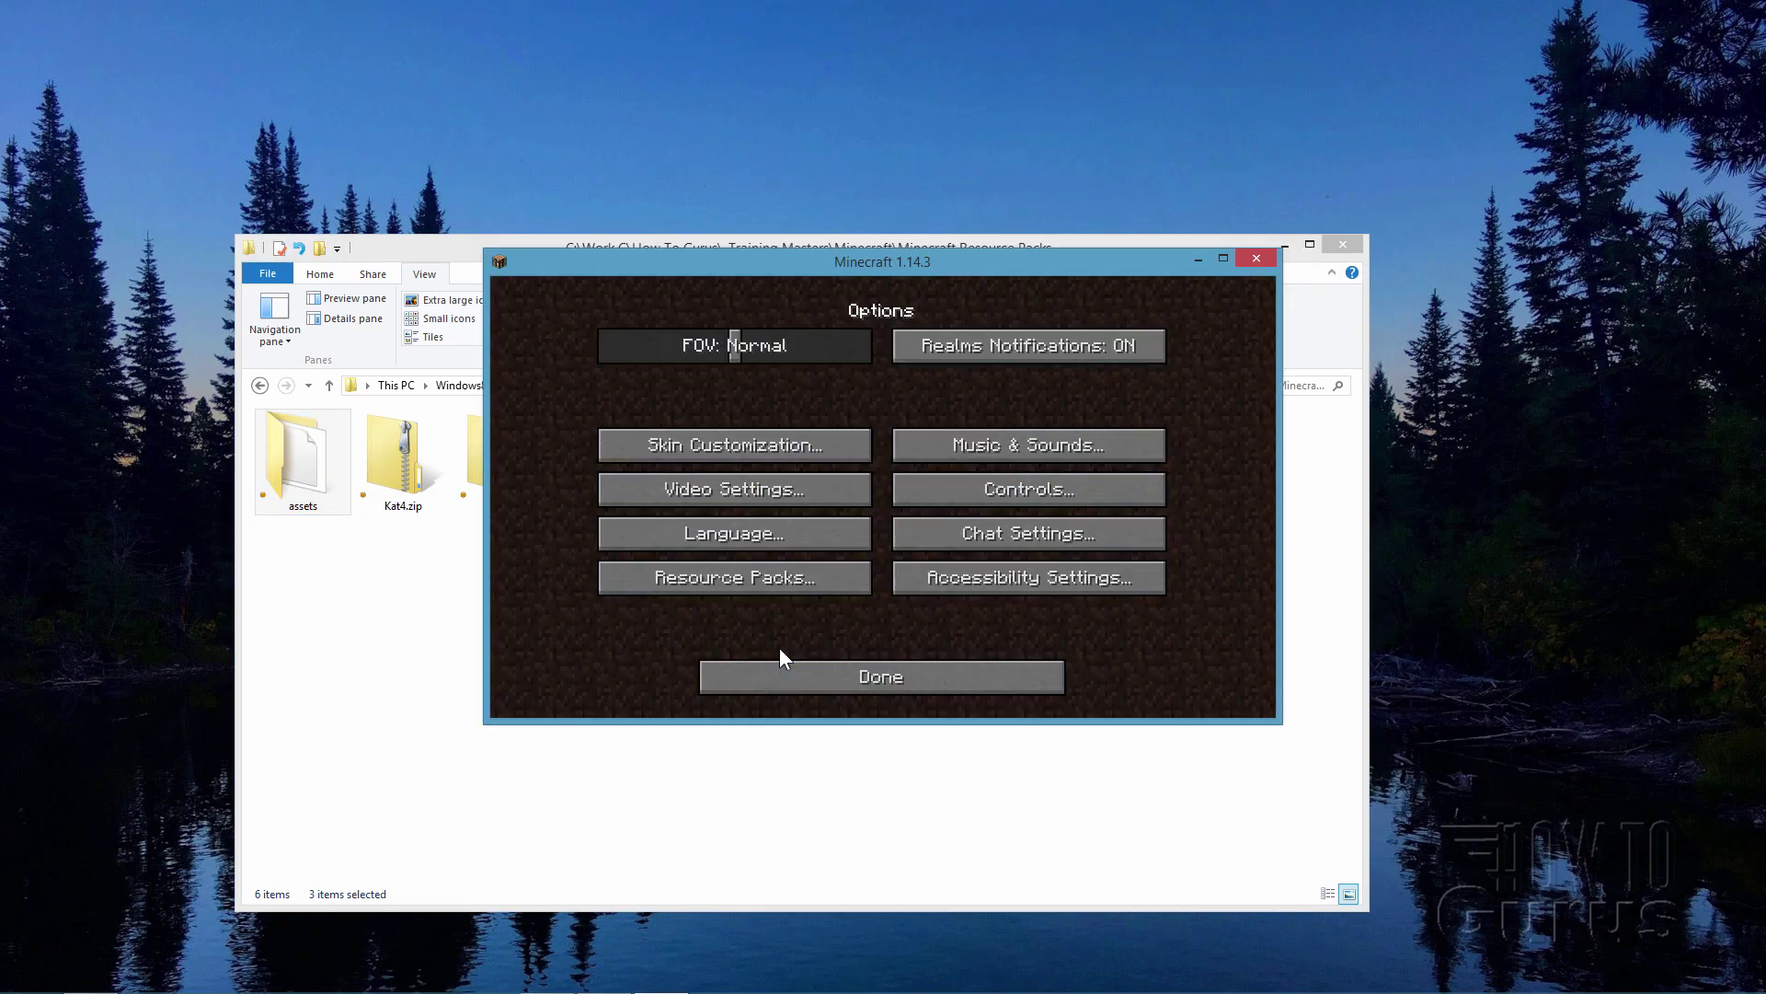
click(722, 587)
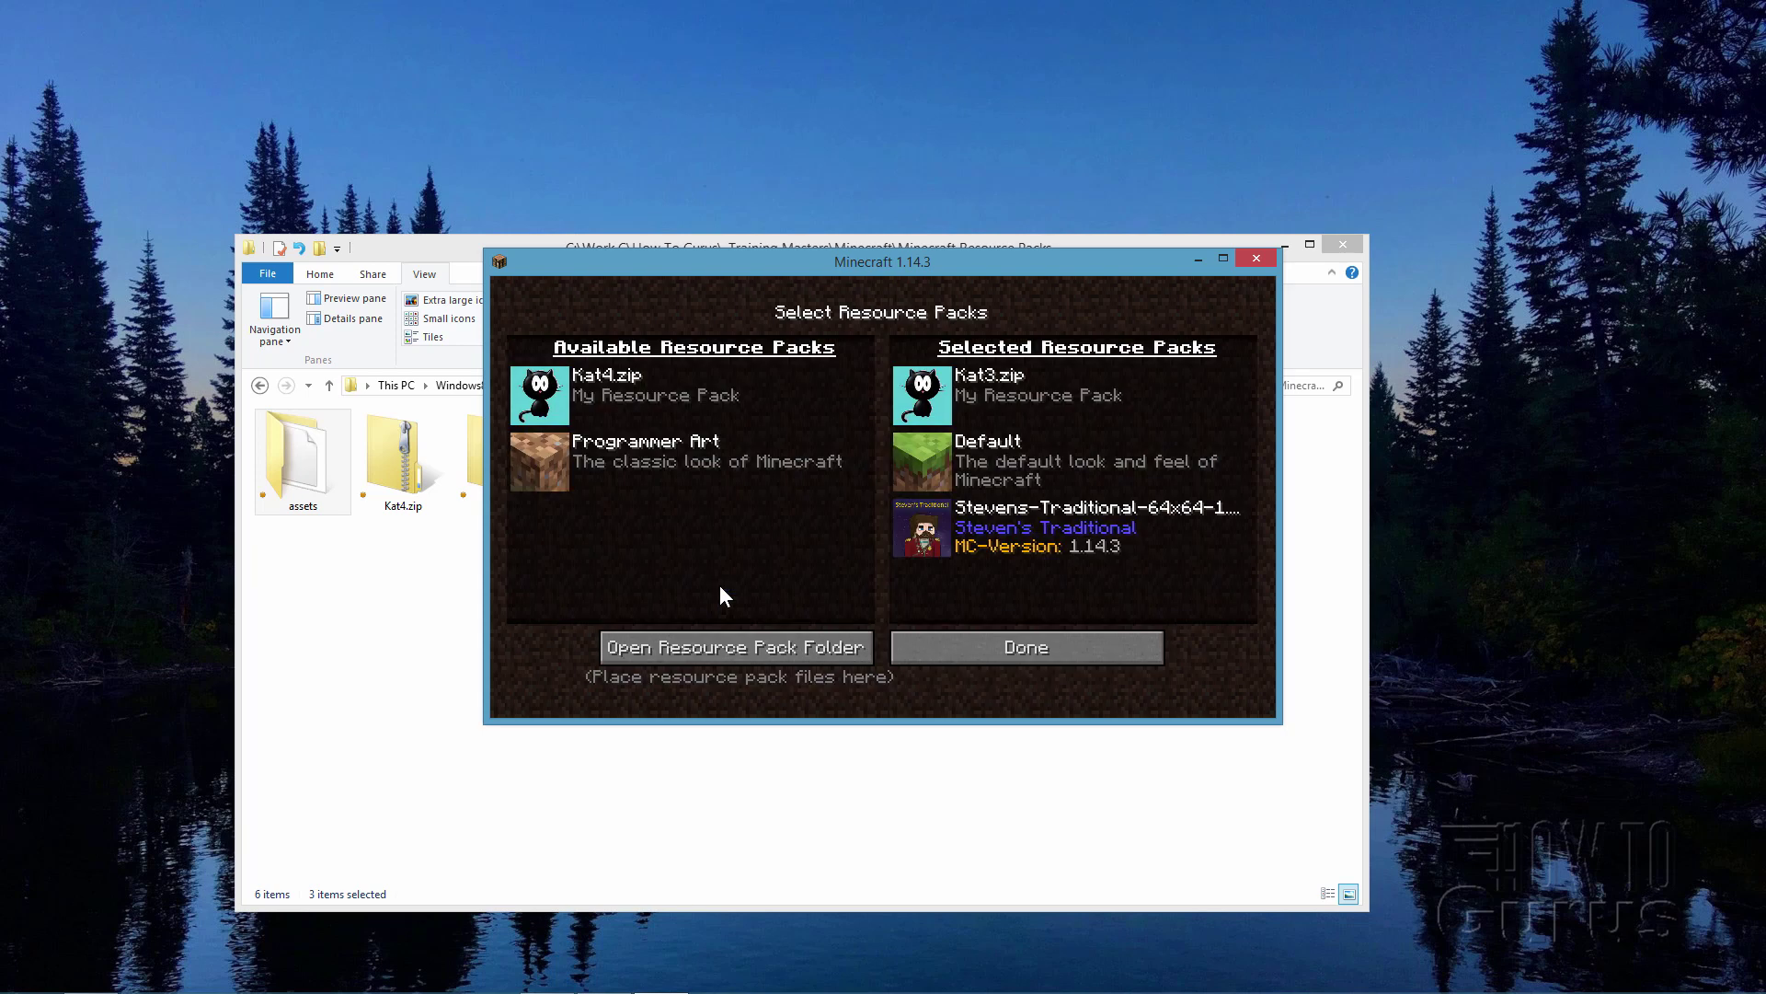
click(760, 642)
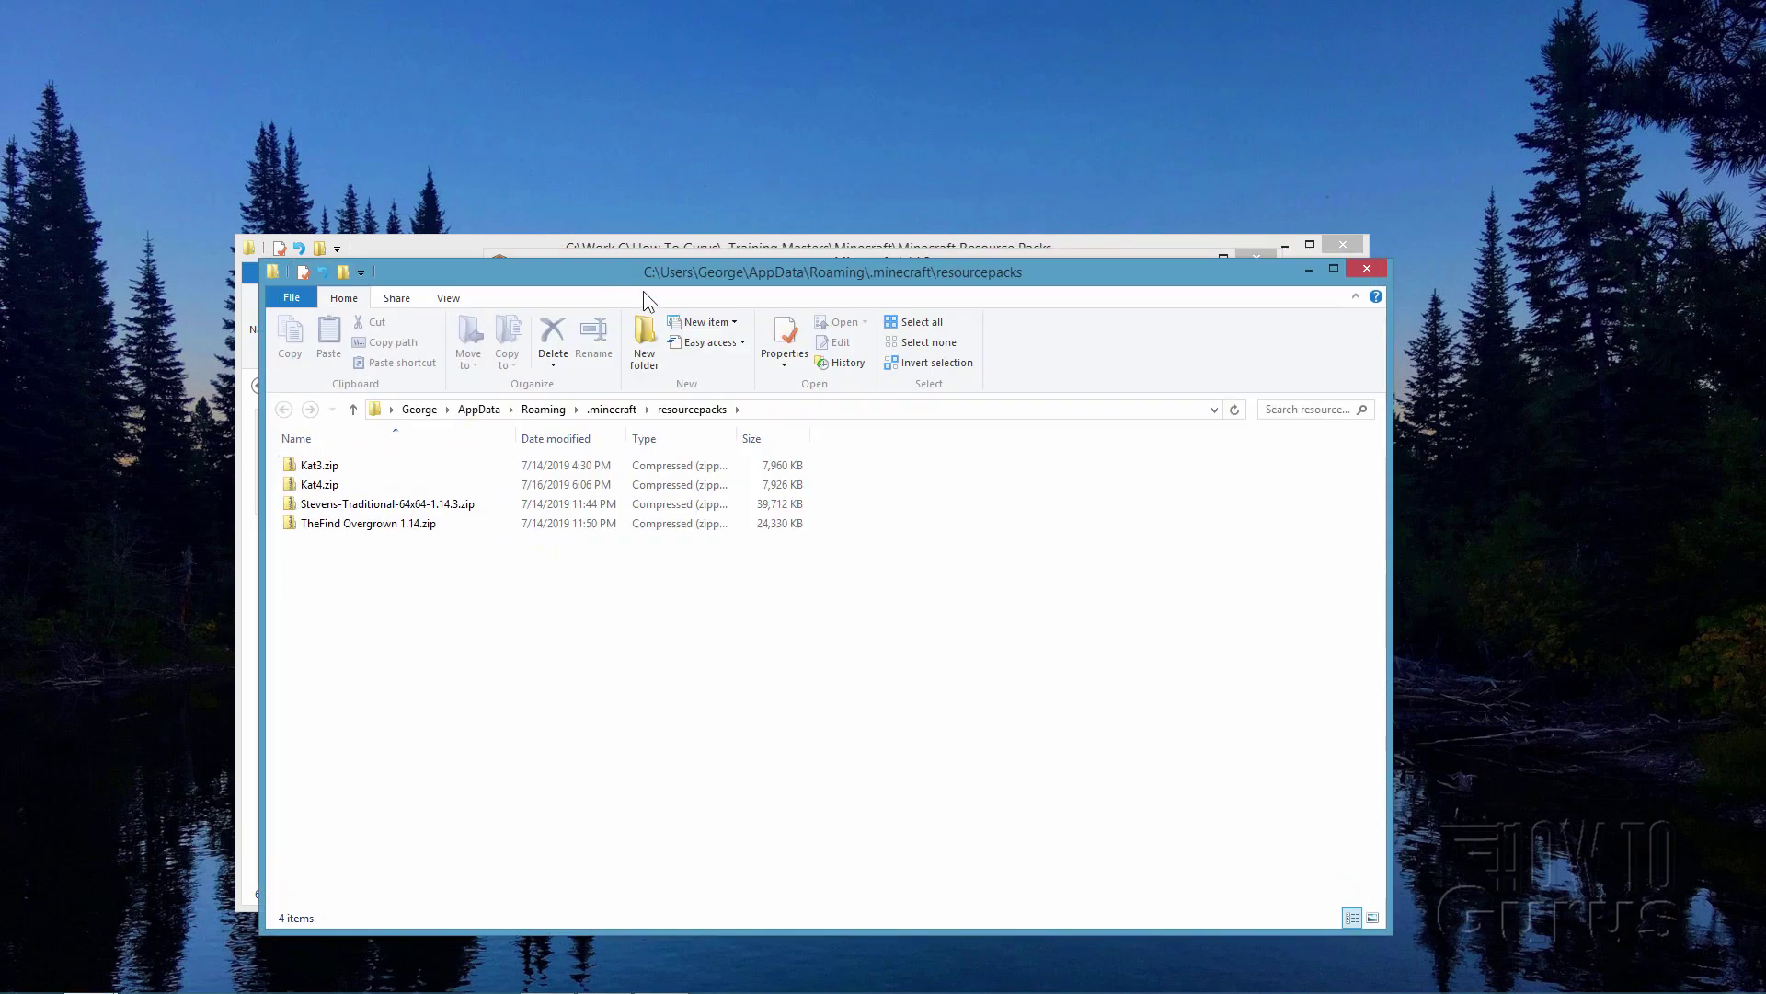
- Arrange the resourcepacks and pack-files Explorer windows side by side
drag(627, 267, 1055, 335)
click(383, 256)
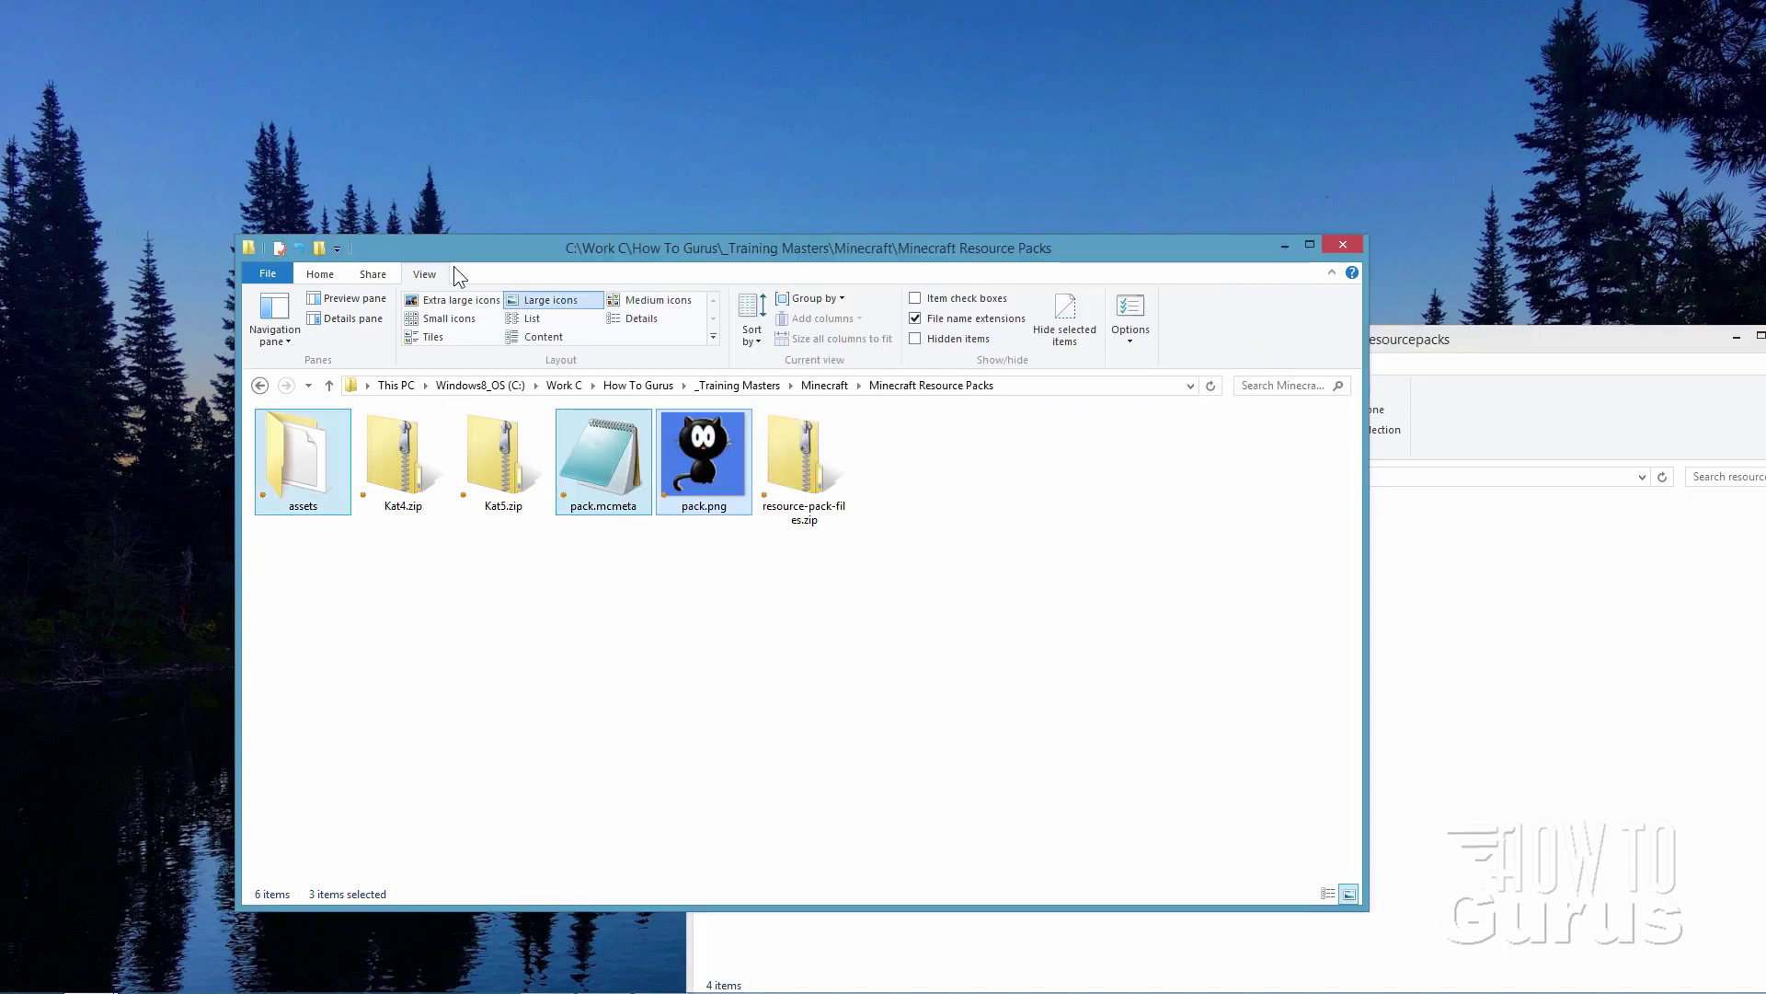
drag(456, 258, 346, 242)
- Copy Kat5.zip into the resourcepacks folder and minimize that window
click(396, 458)
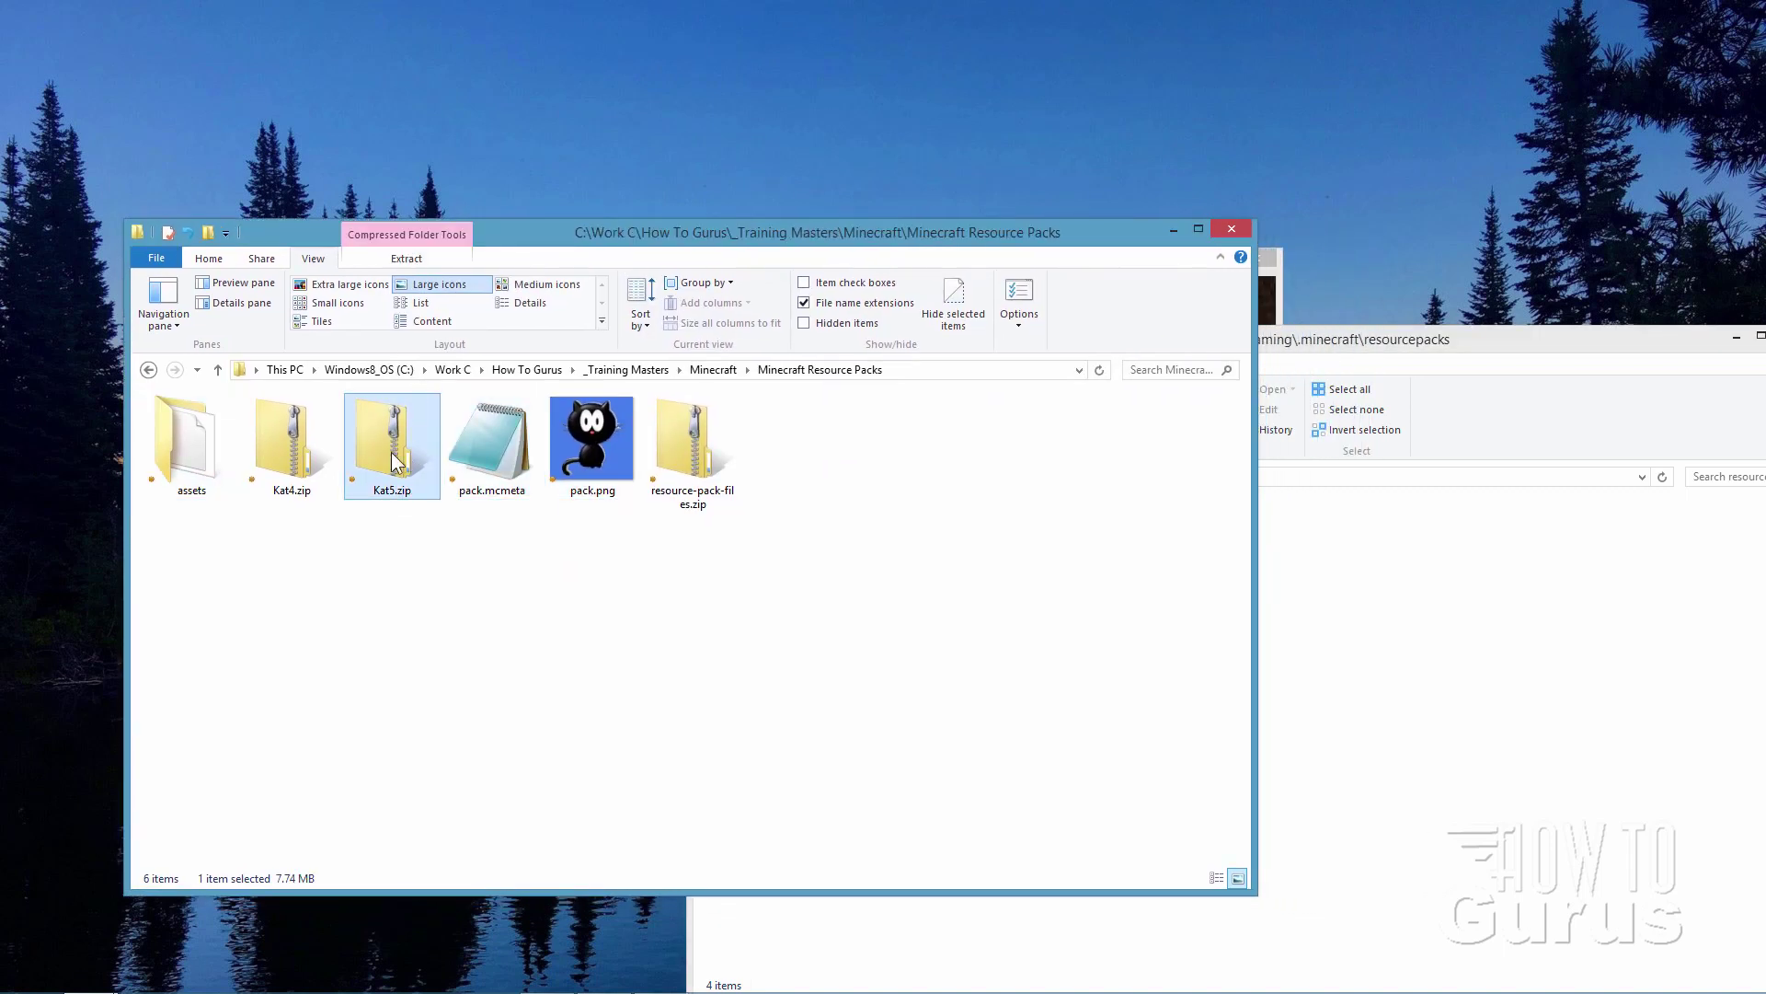
drag(395, 457, 1342, 746)
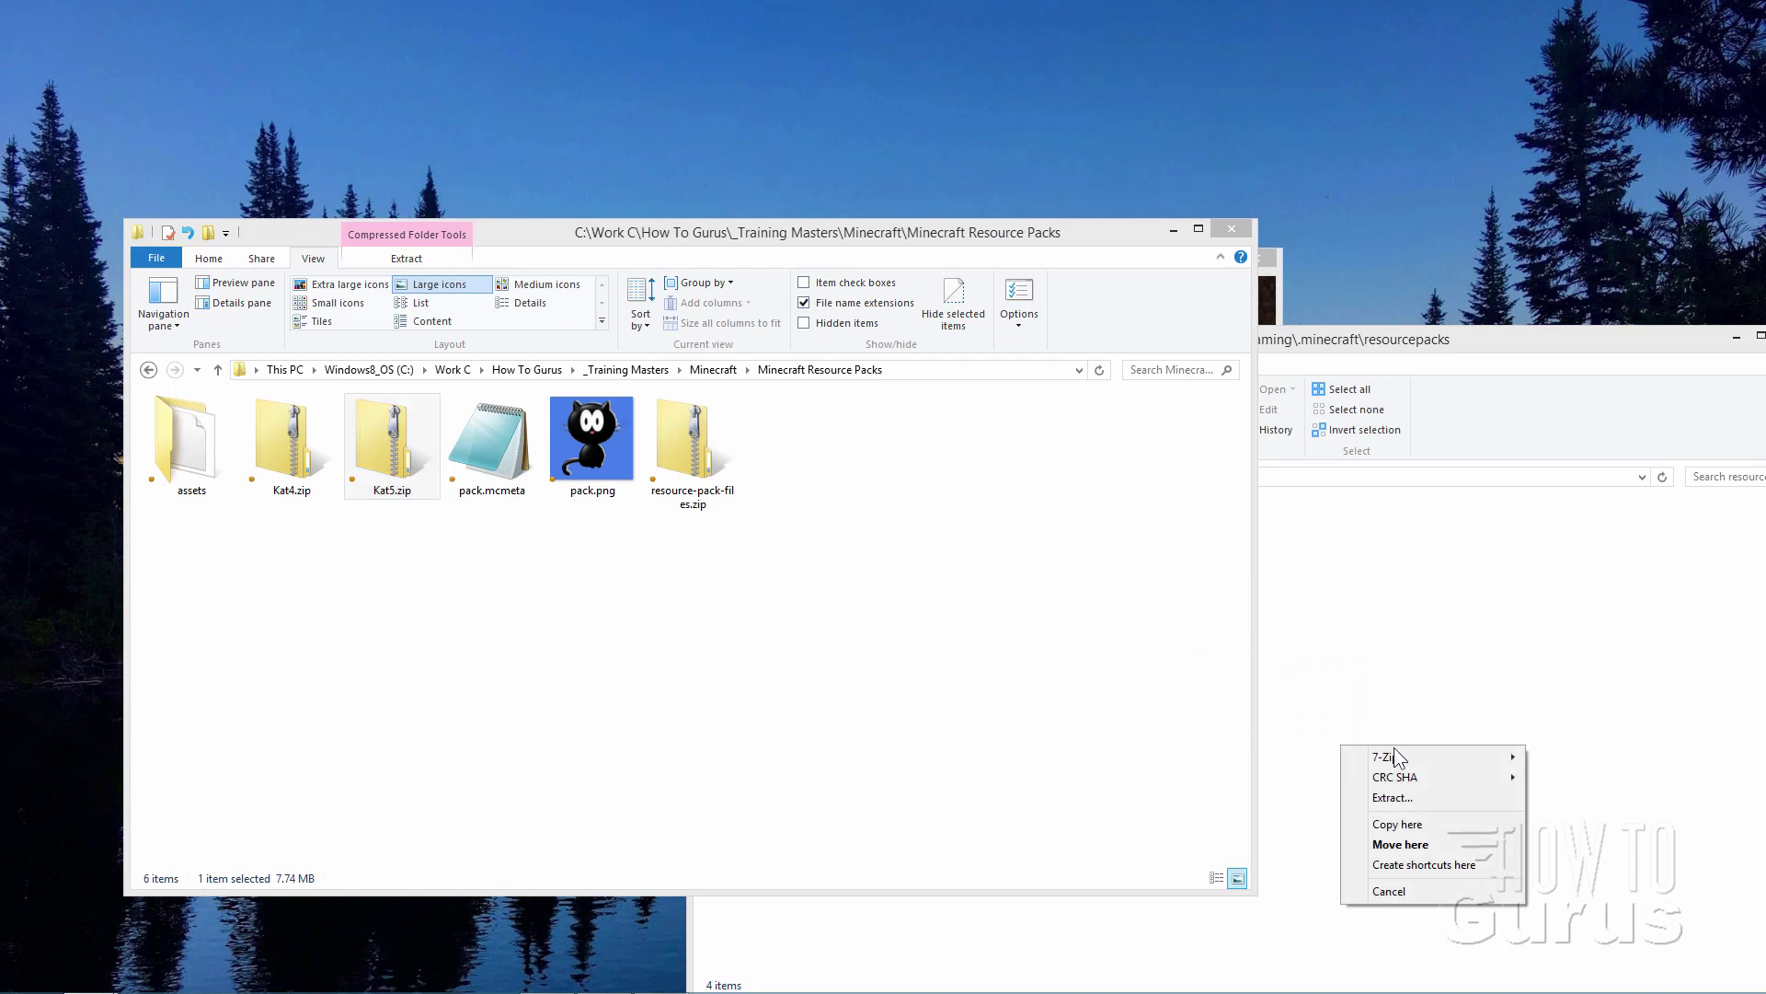
click(1397, 824)
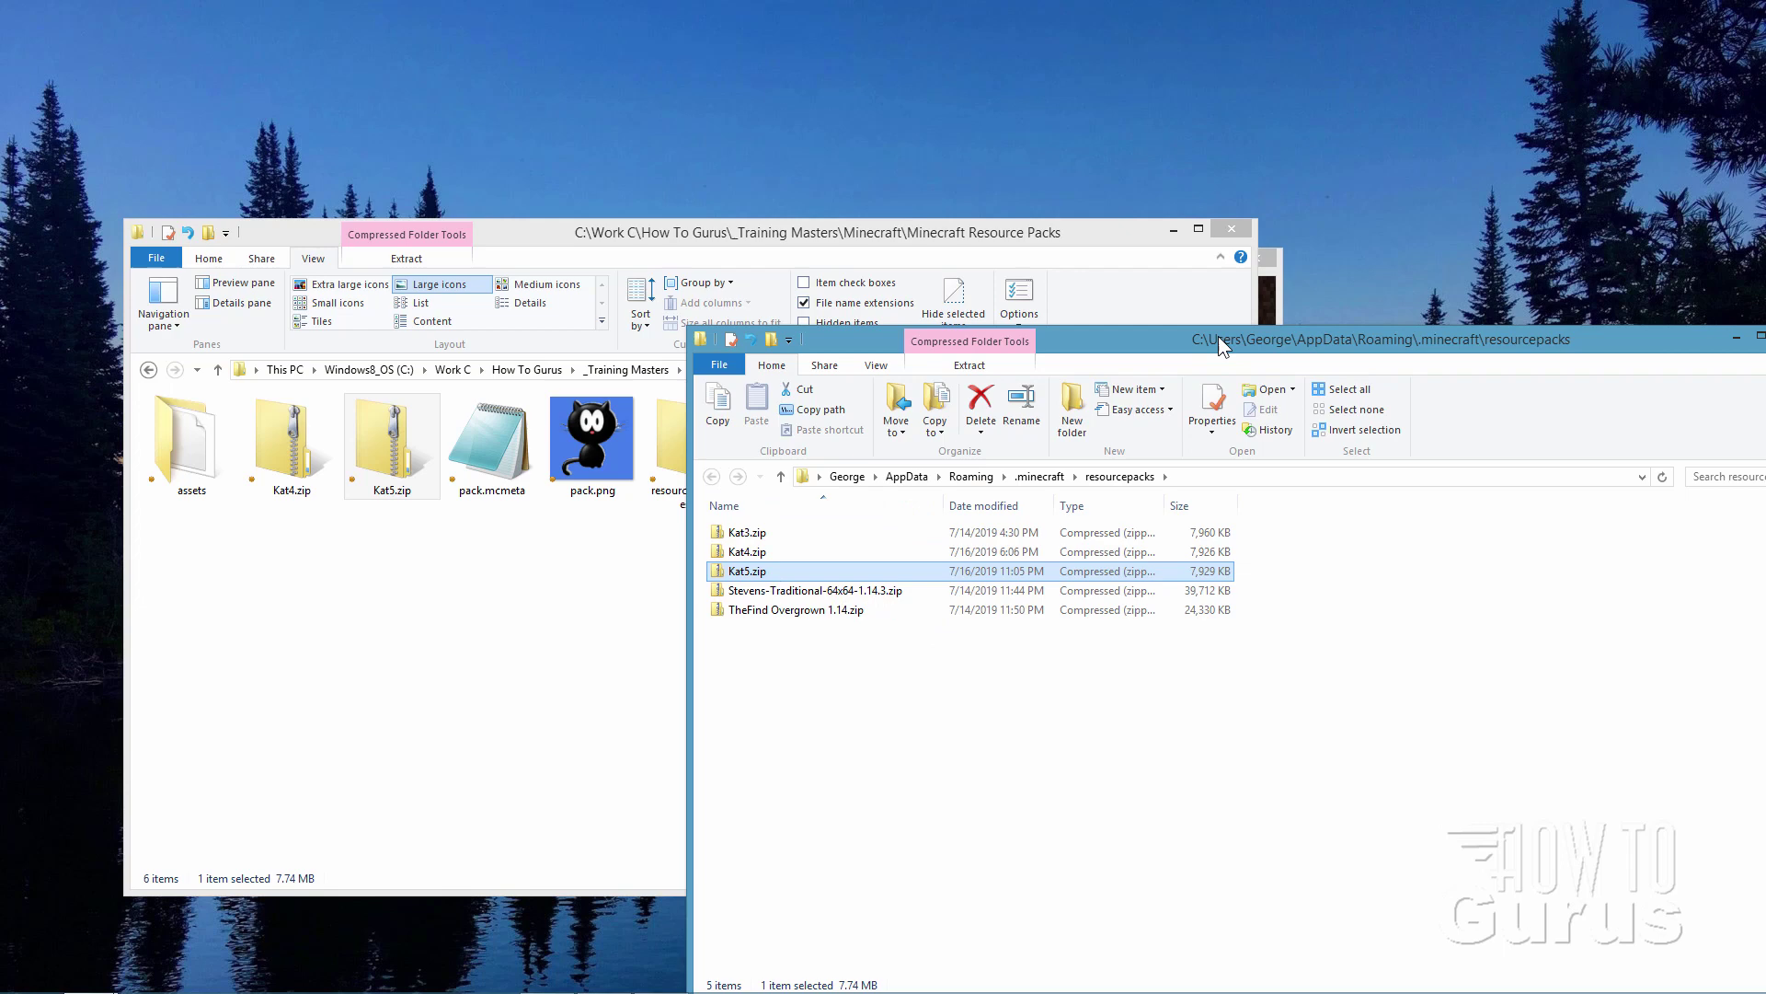
drag(1137, 342, 834, 363)
click(1433, 359)
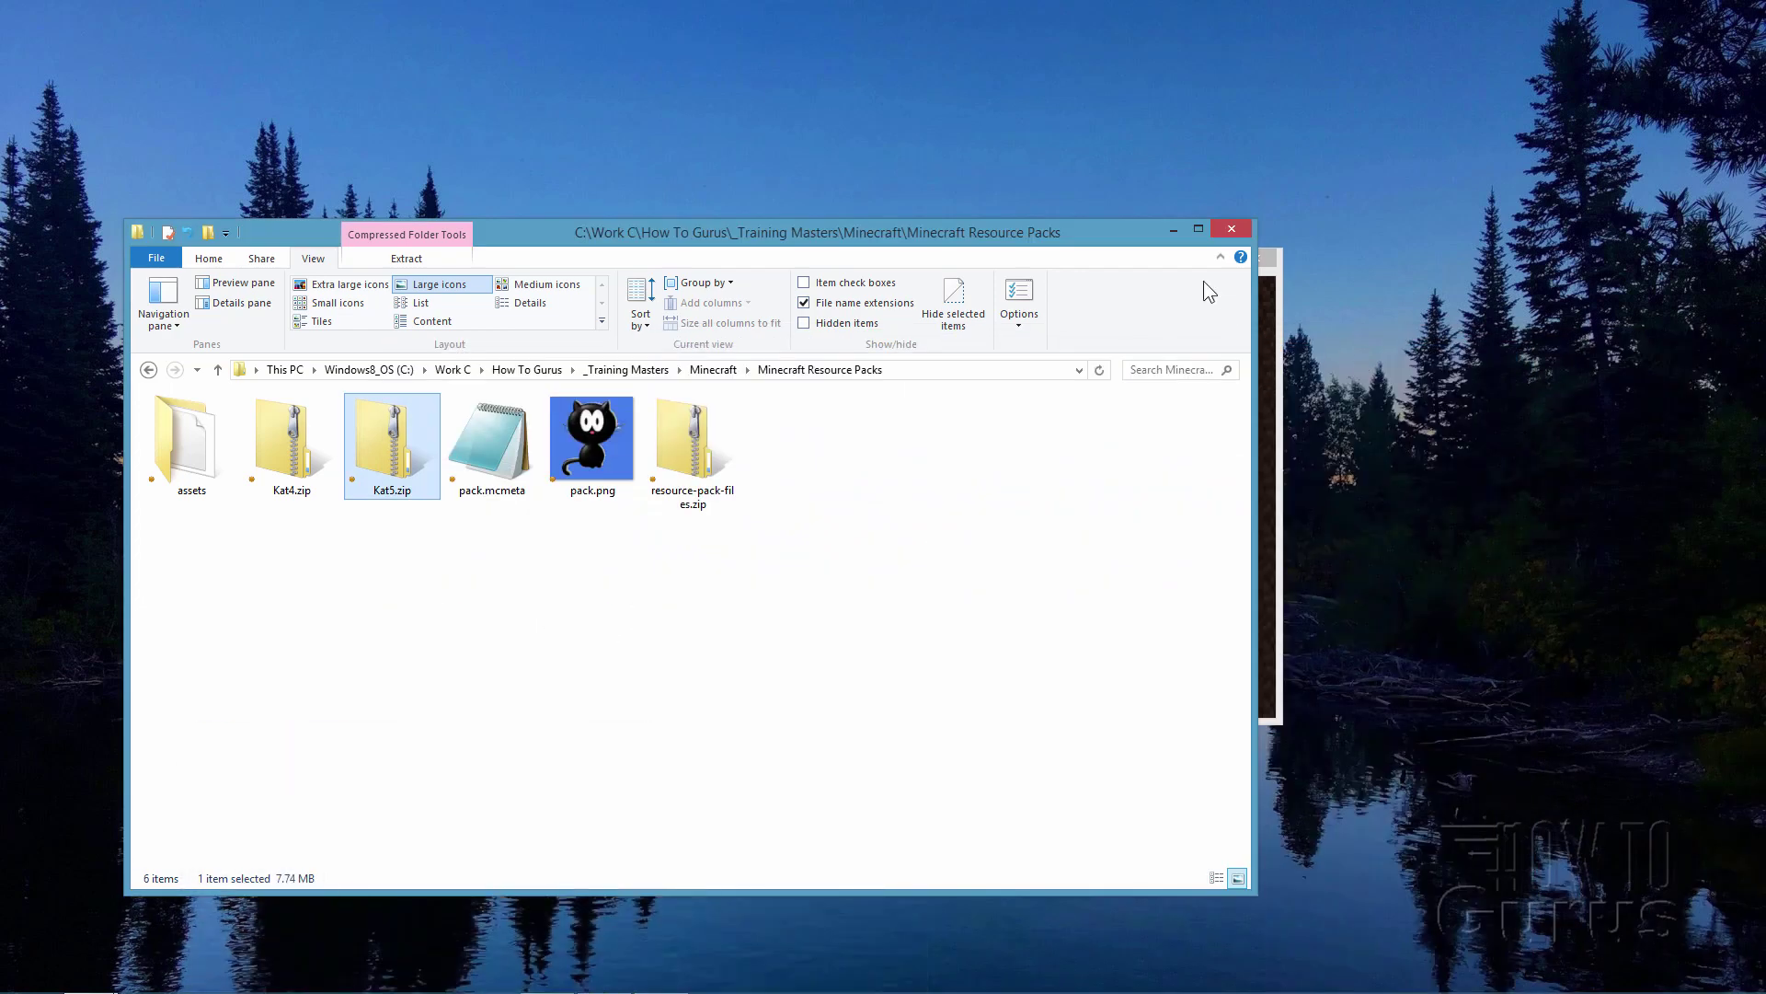
- Hide the pack-files window and reload Minecraft's Resource Packs screen to refresh the list
click(1174, 229)
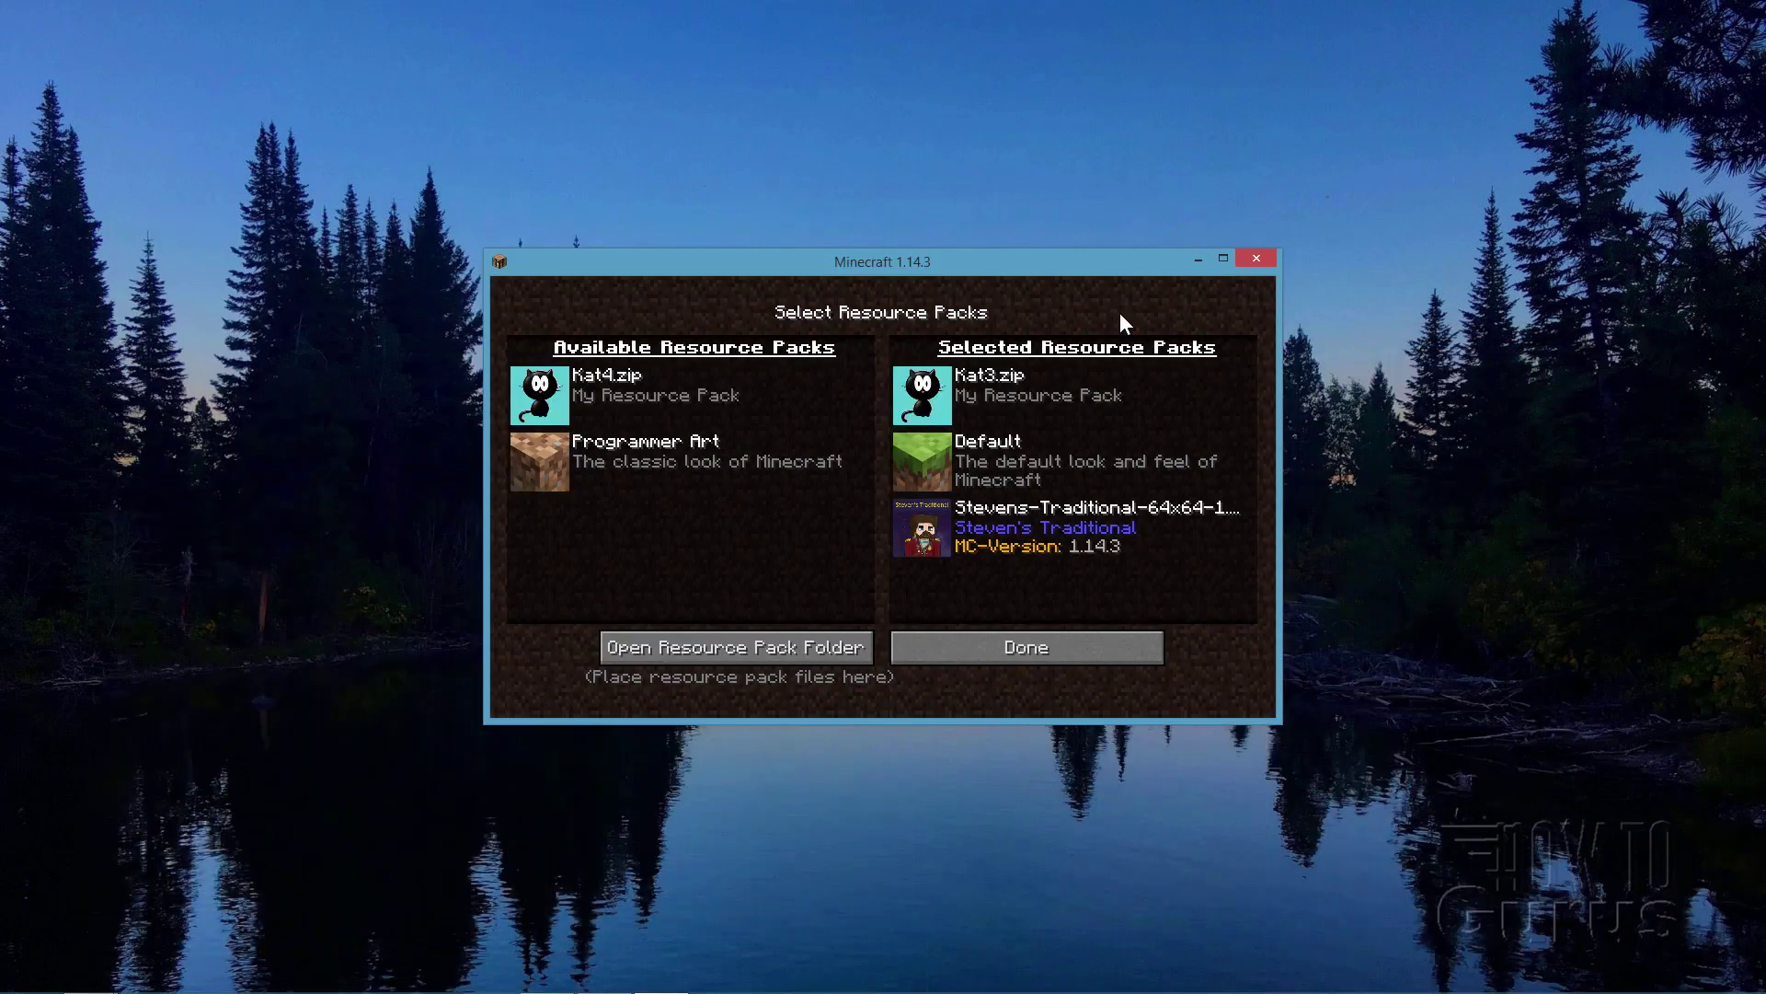
click(1005, 648)
click(897, 677)
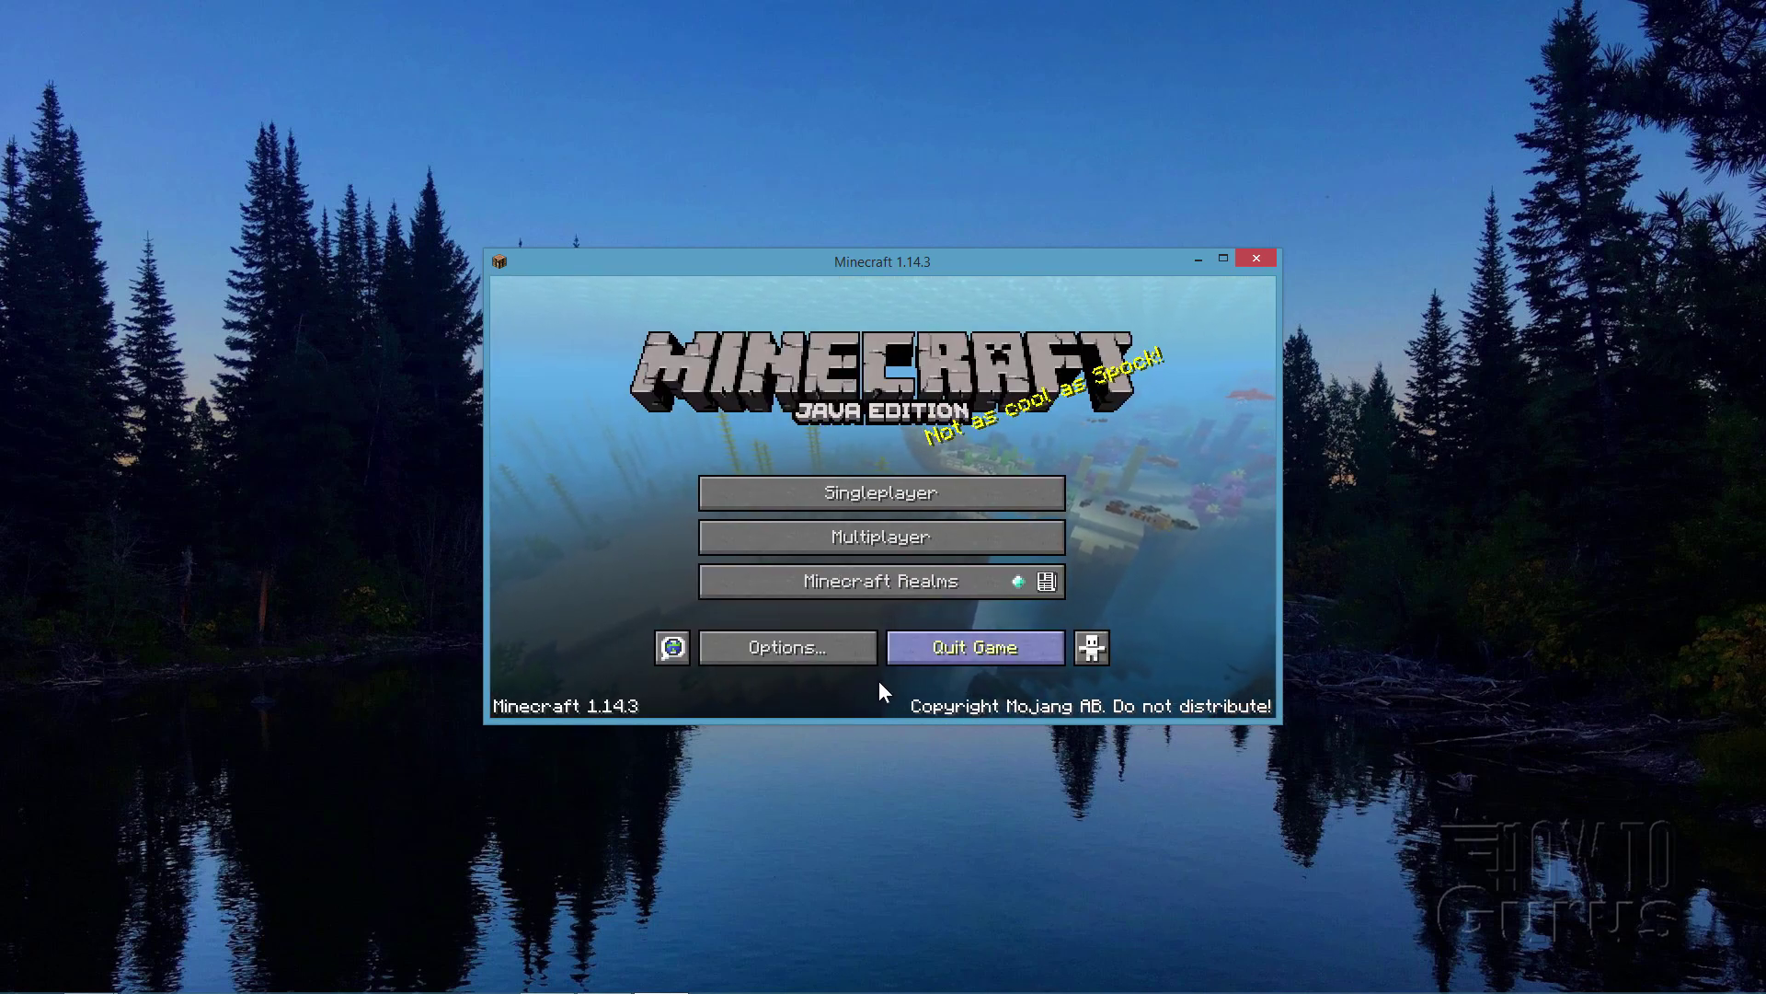
click(784, 651)
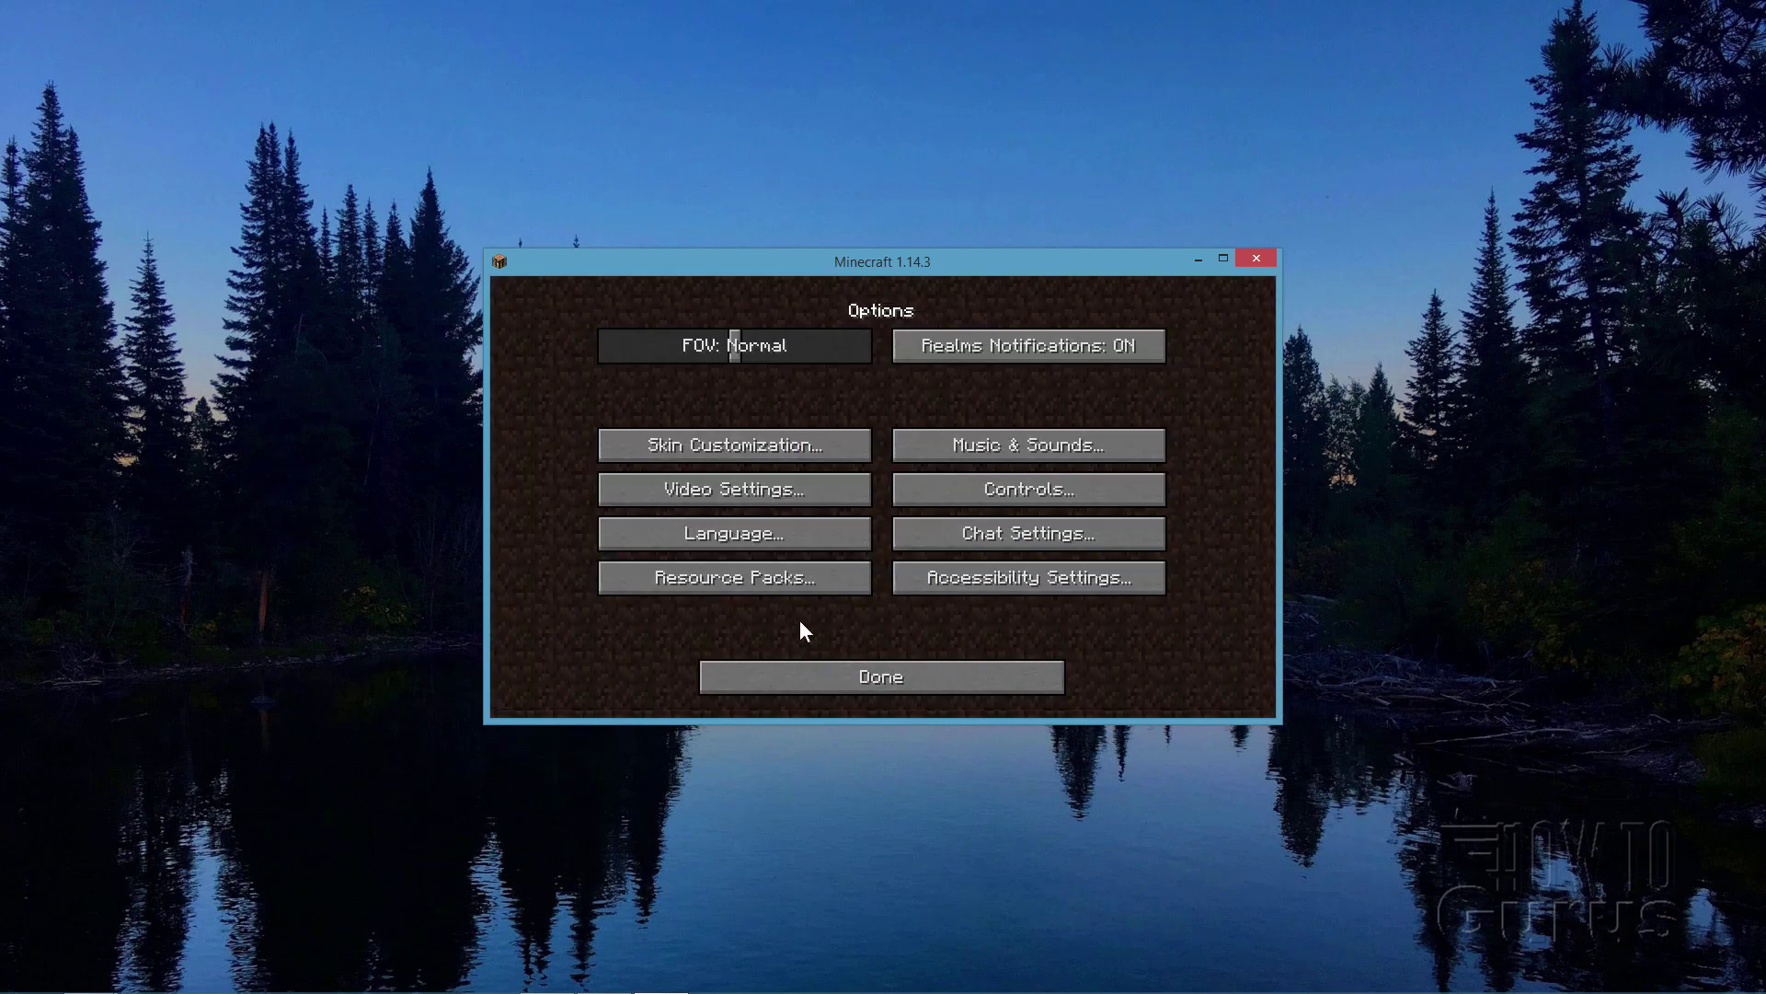
click(762, 580)
mouse_move(555, 449)
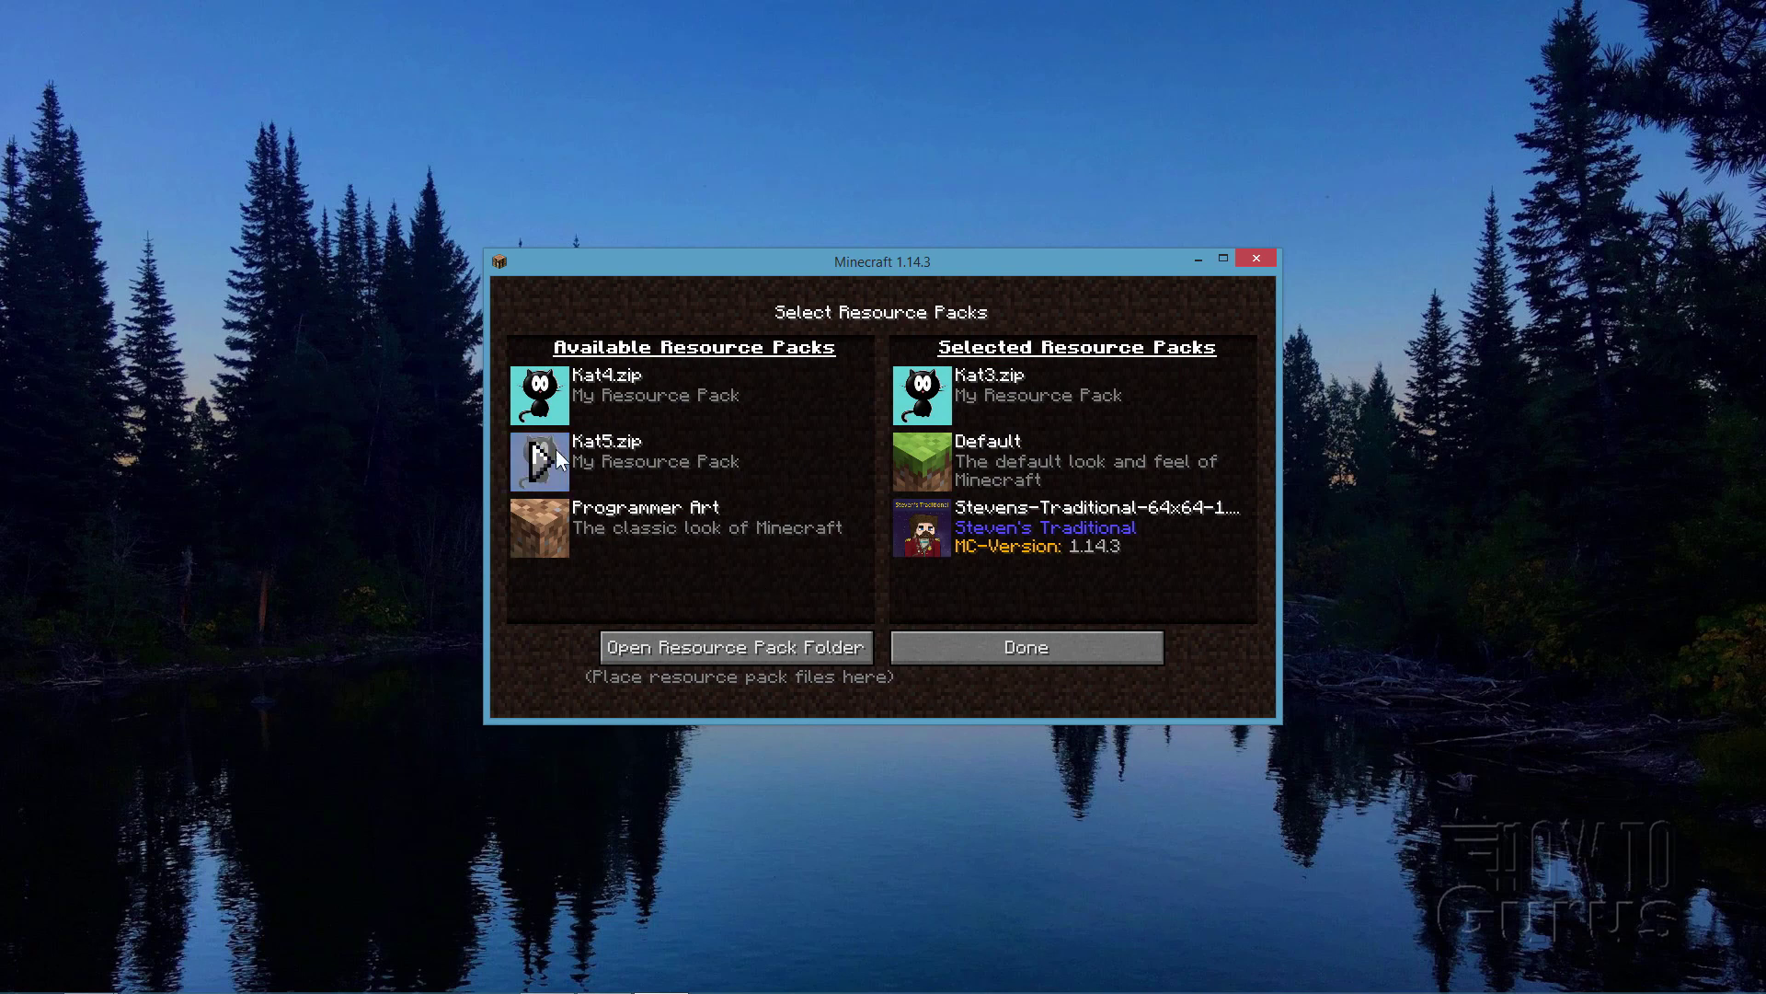
- Reload the Resource Packs screen again and move Kat5.zip to the top of Selected Resource Packs
click(938, 652)
click(936, 673)
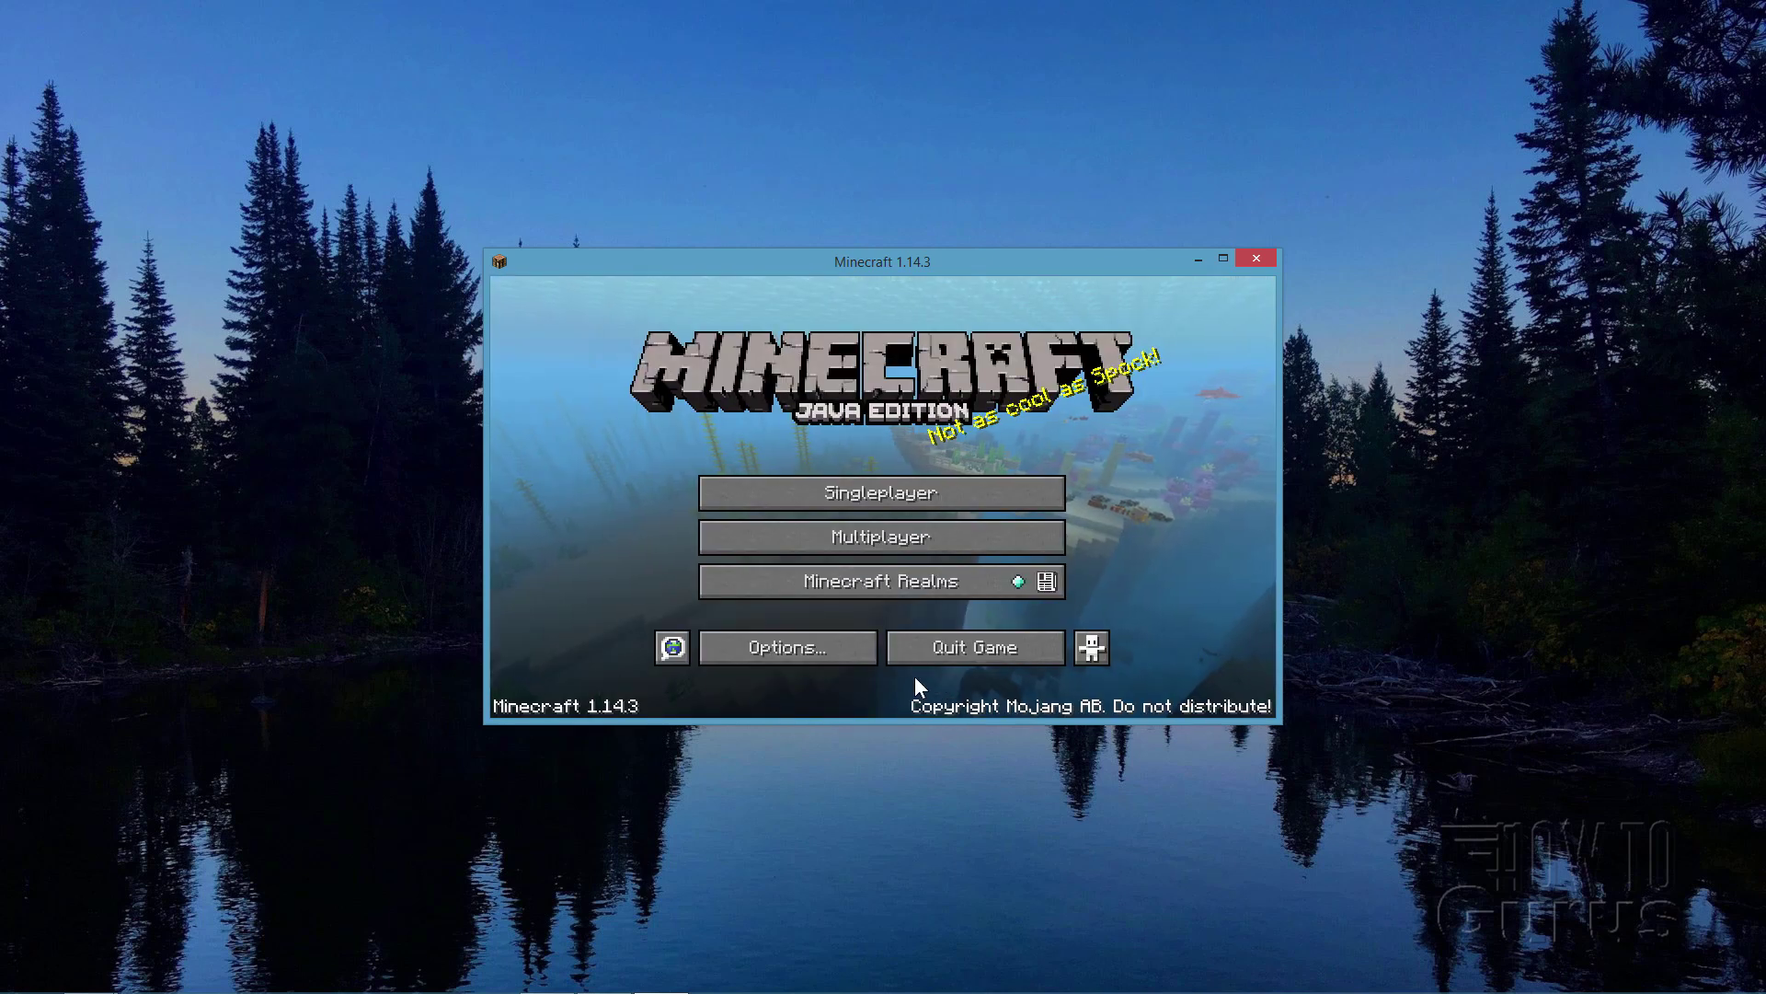
click(825, 644)
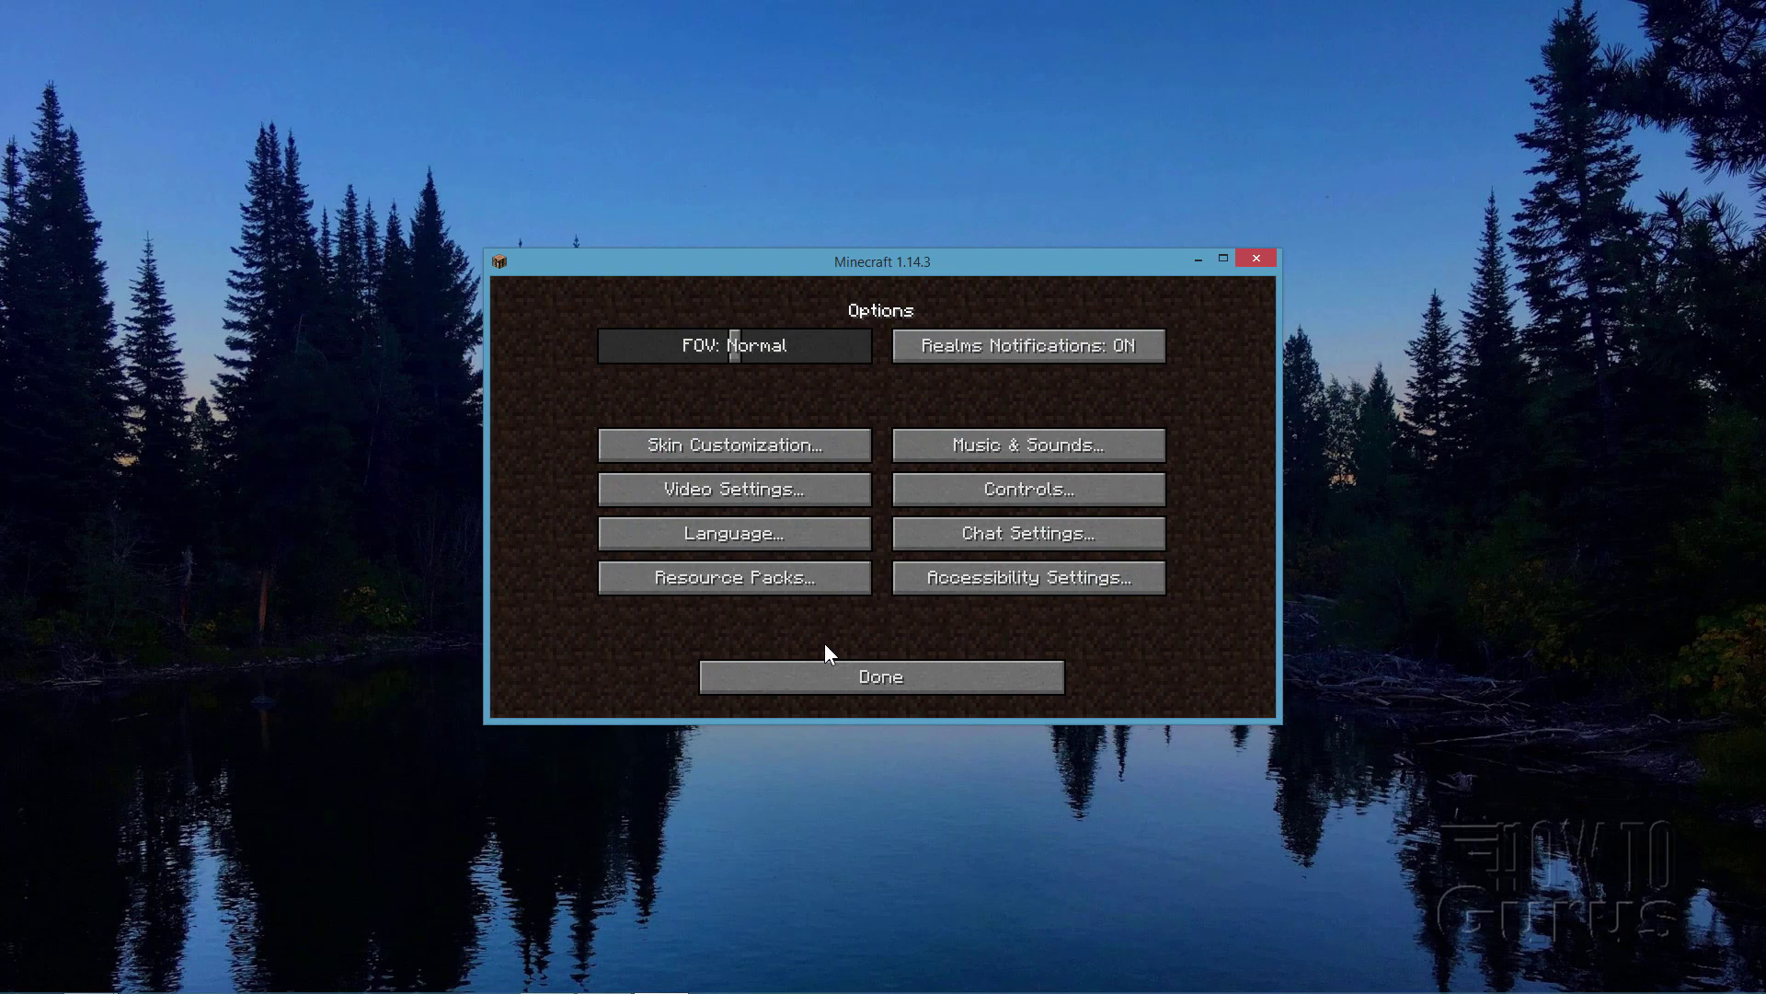
click(727, 579)
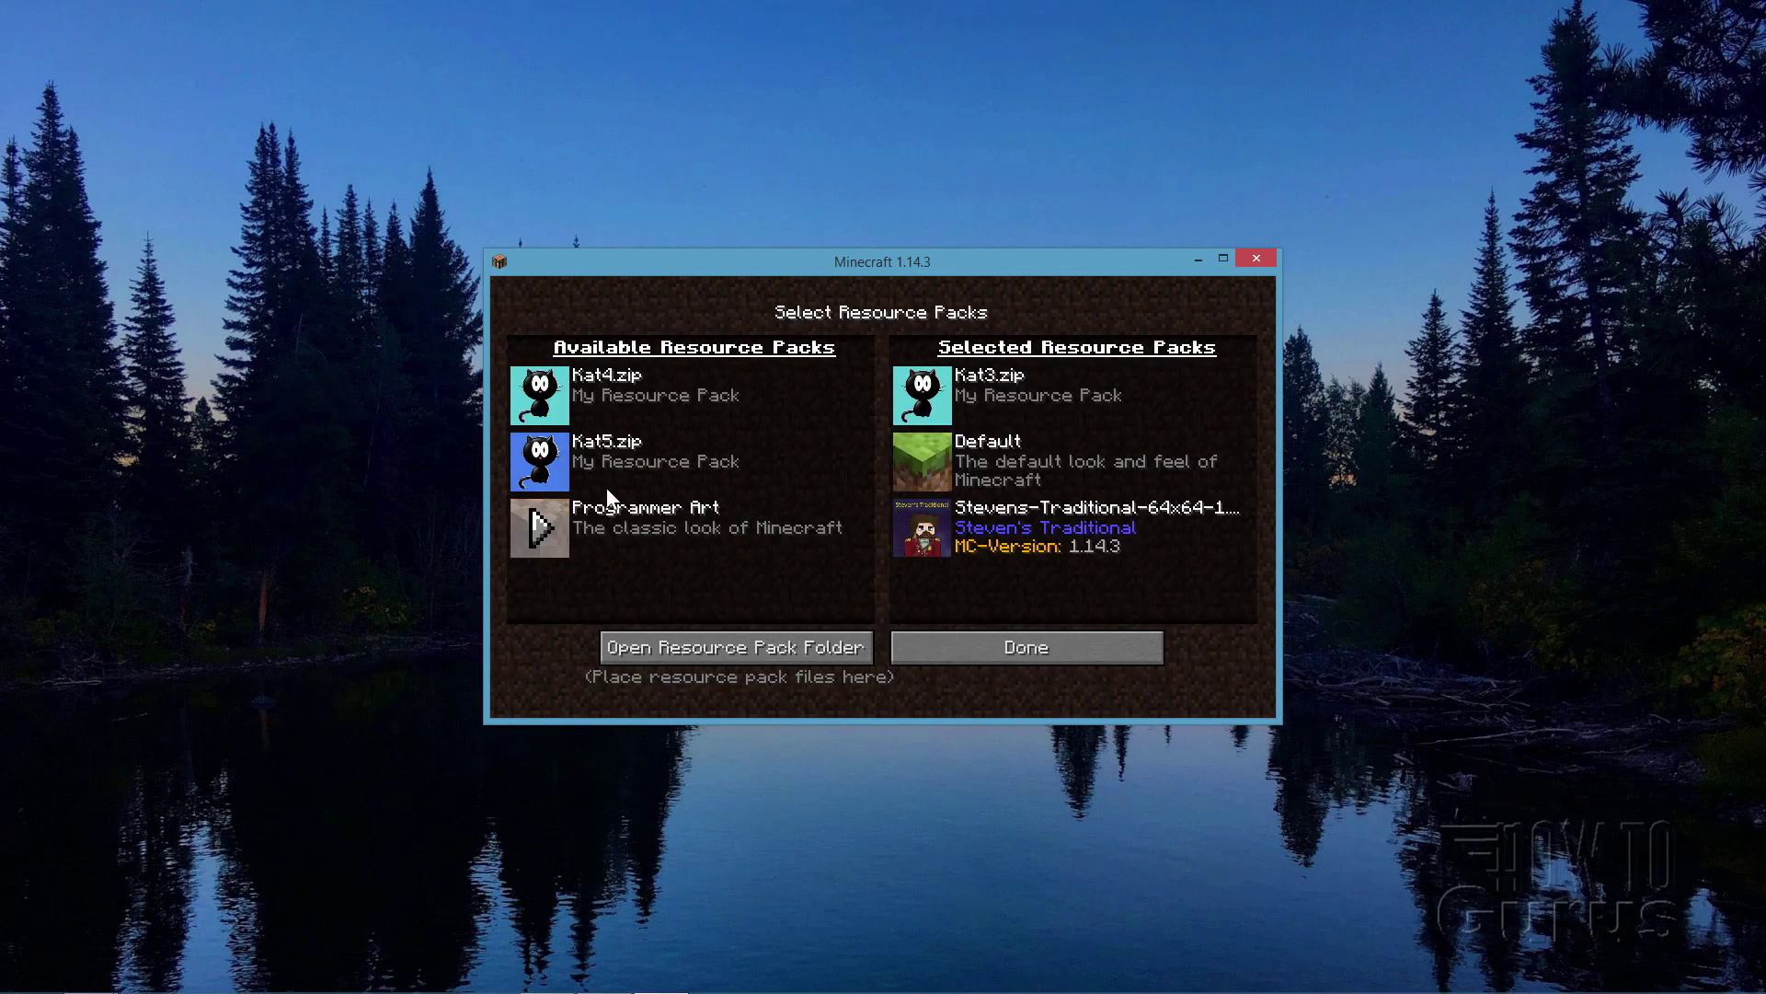
mouse_move(580, 458)
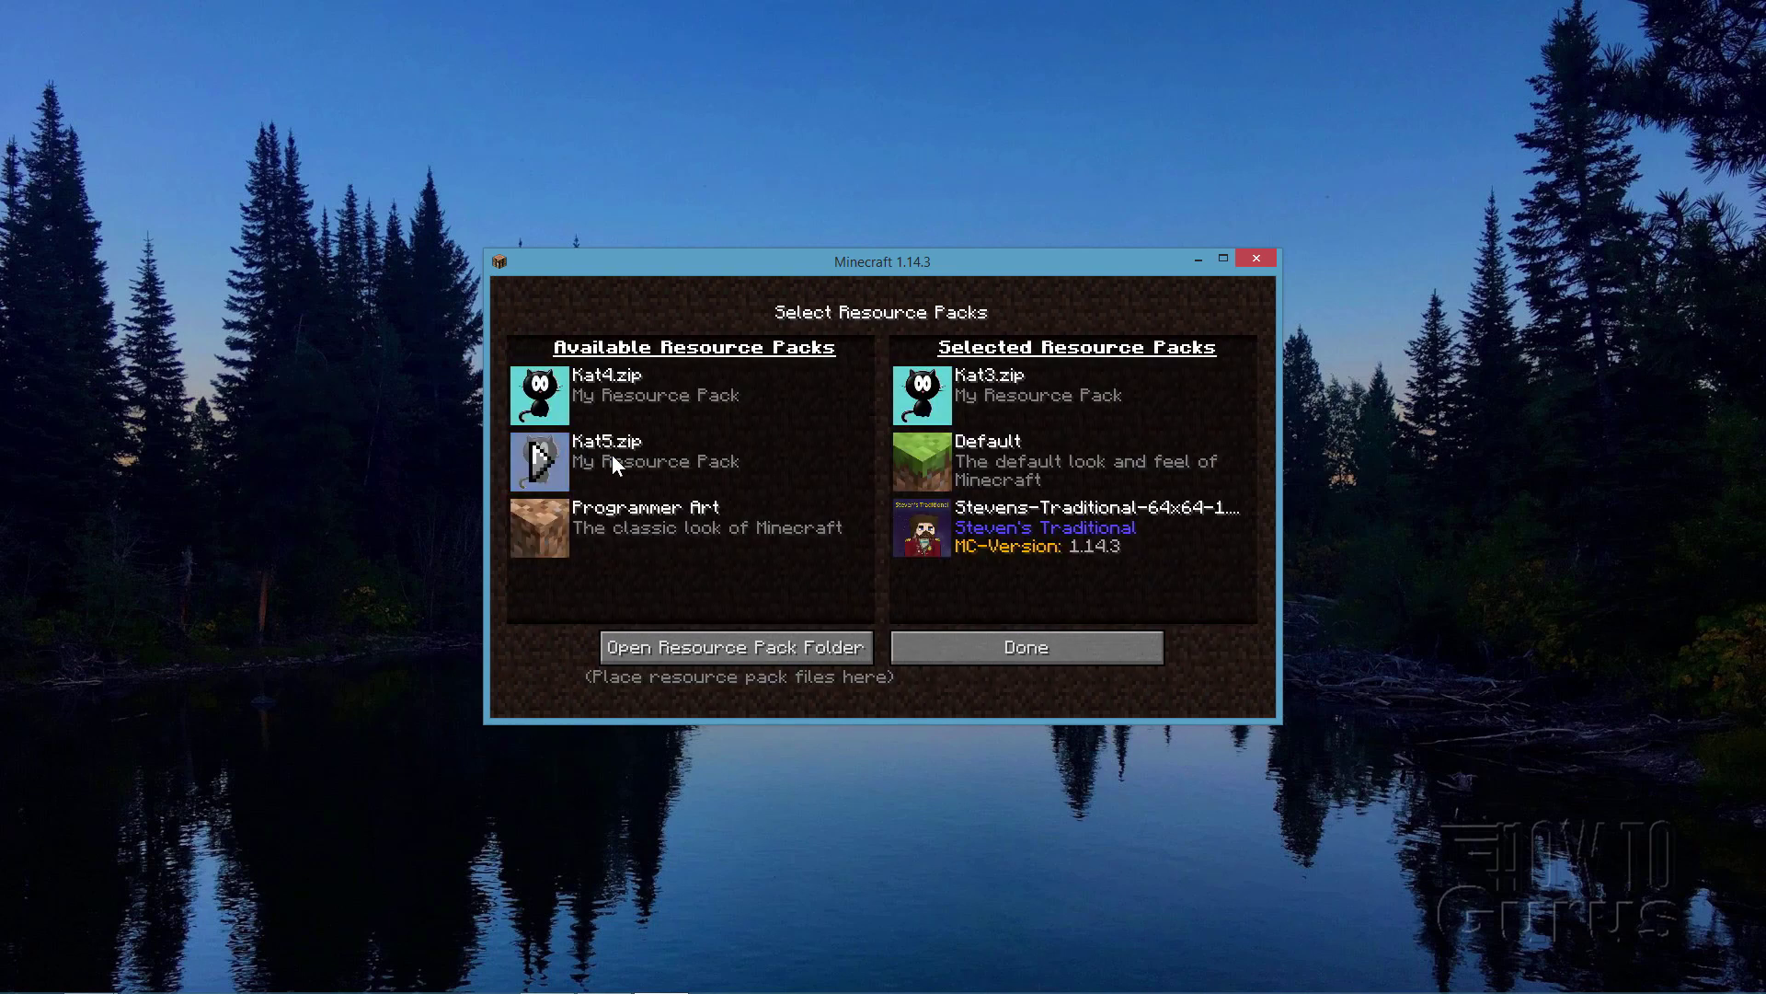
click(540, 463)
mouse_move(992, 394)
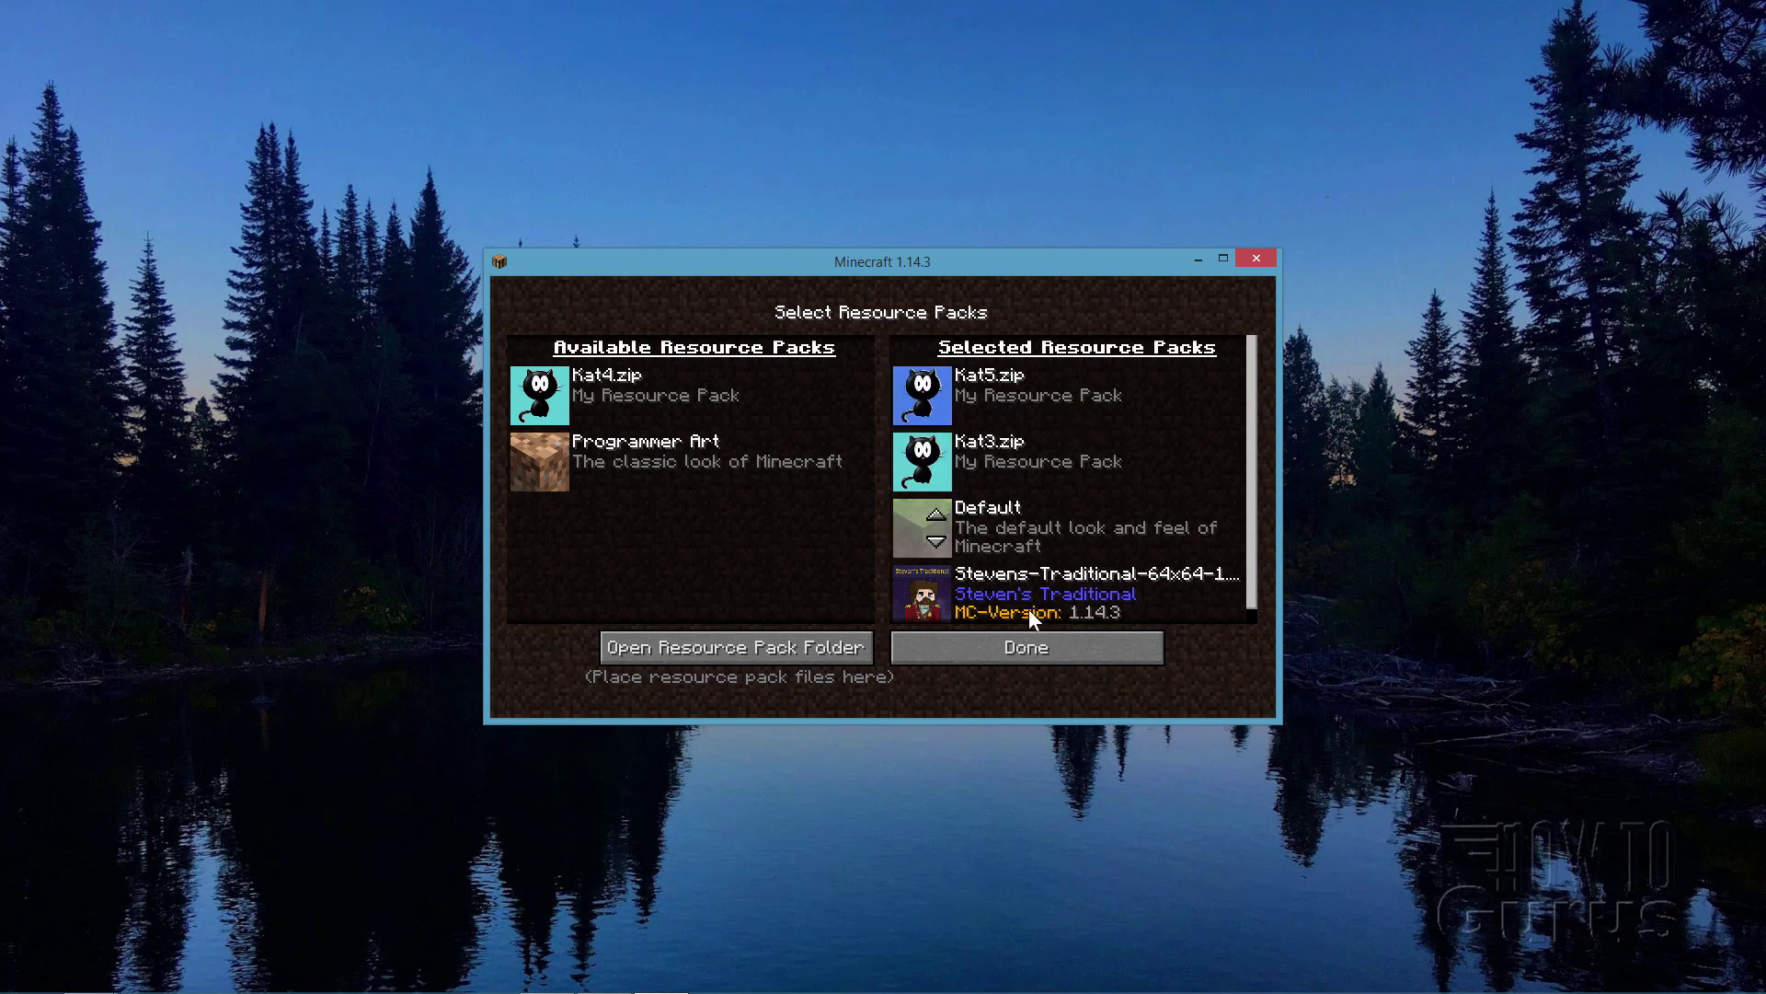
- Apply the Kat5.zip pack, maximize the game window, and load the New World_6 world
click(1003, 642)
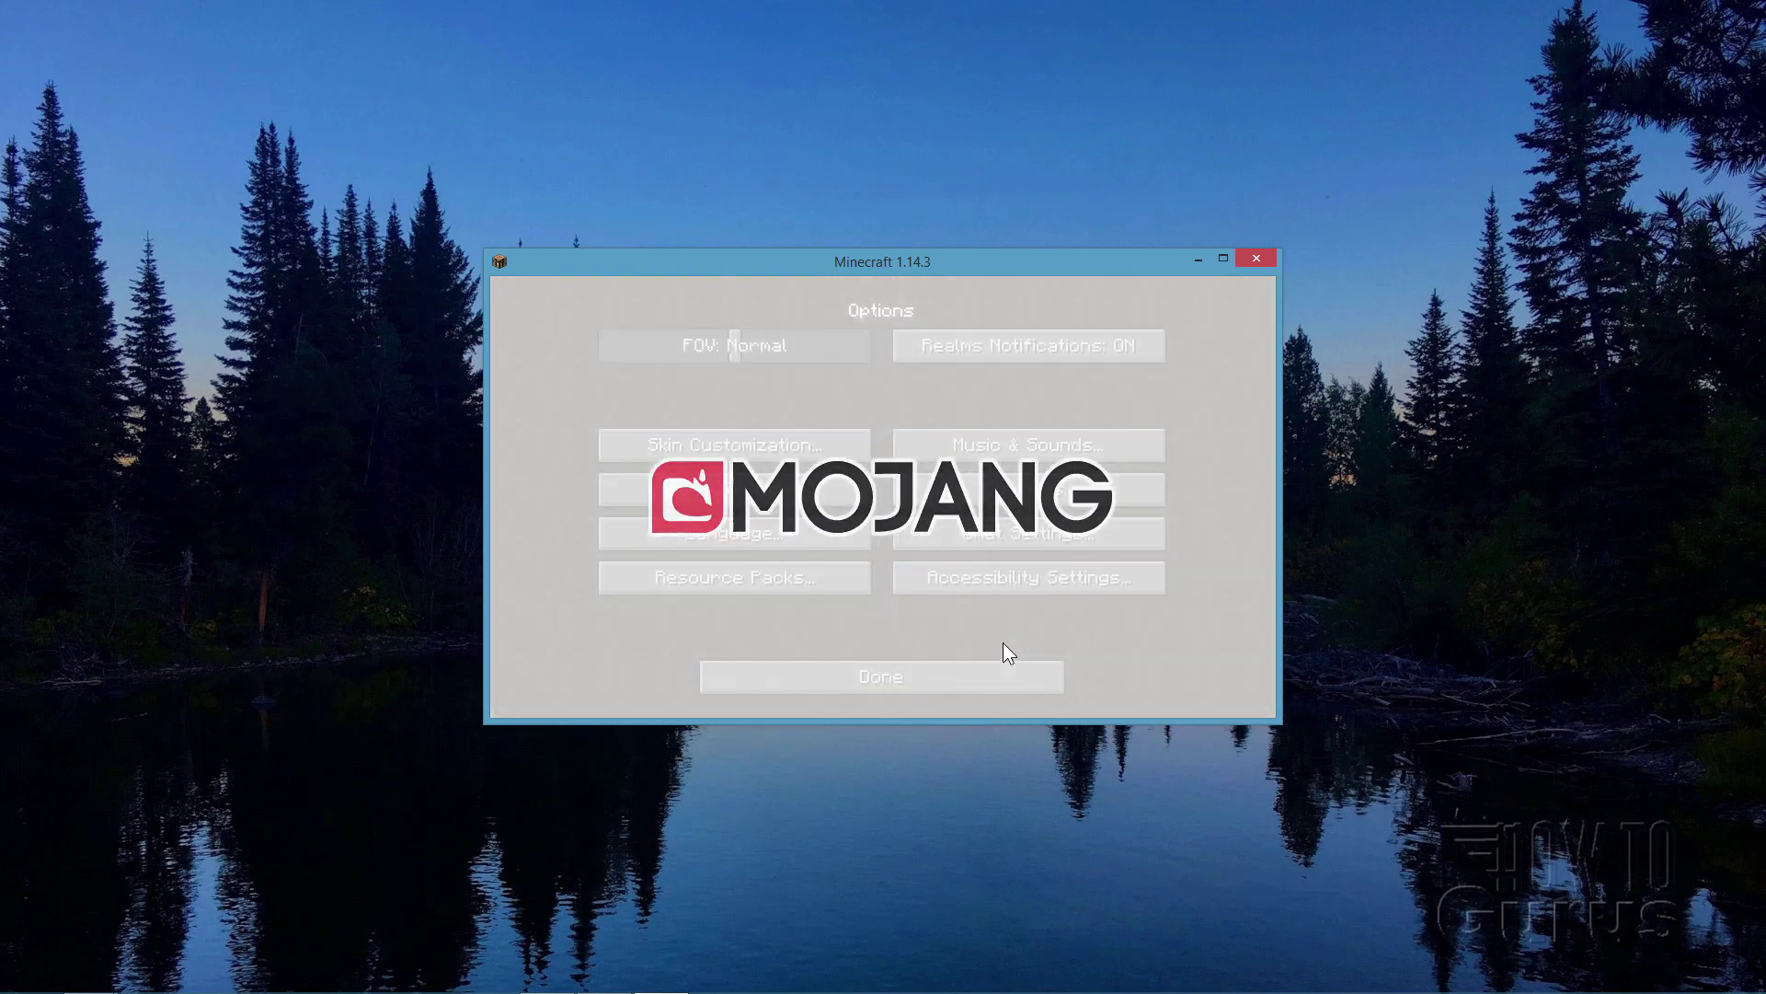
click(869, 677)
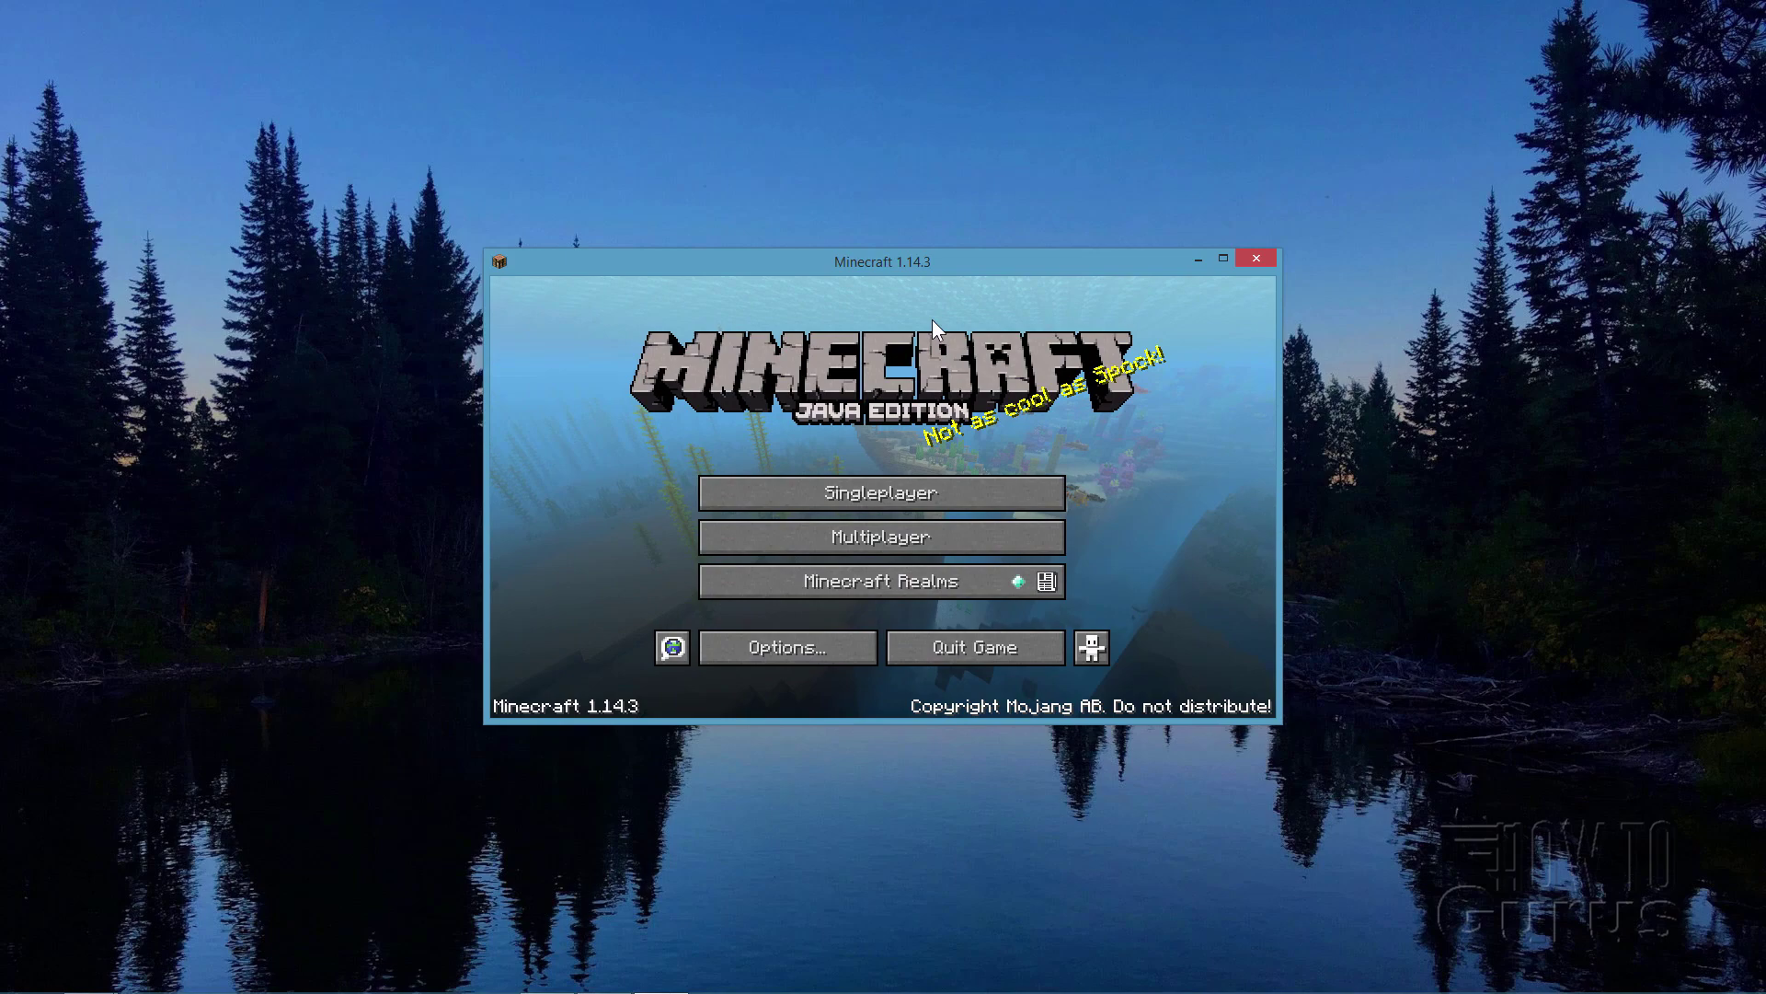
click(1223, 259)
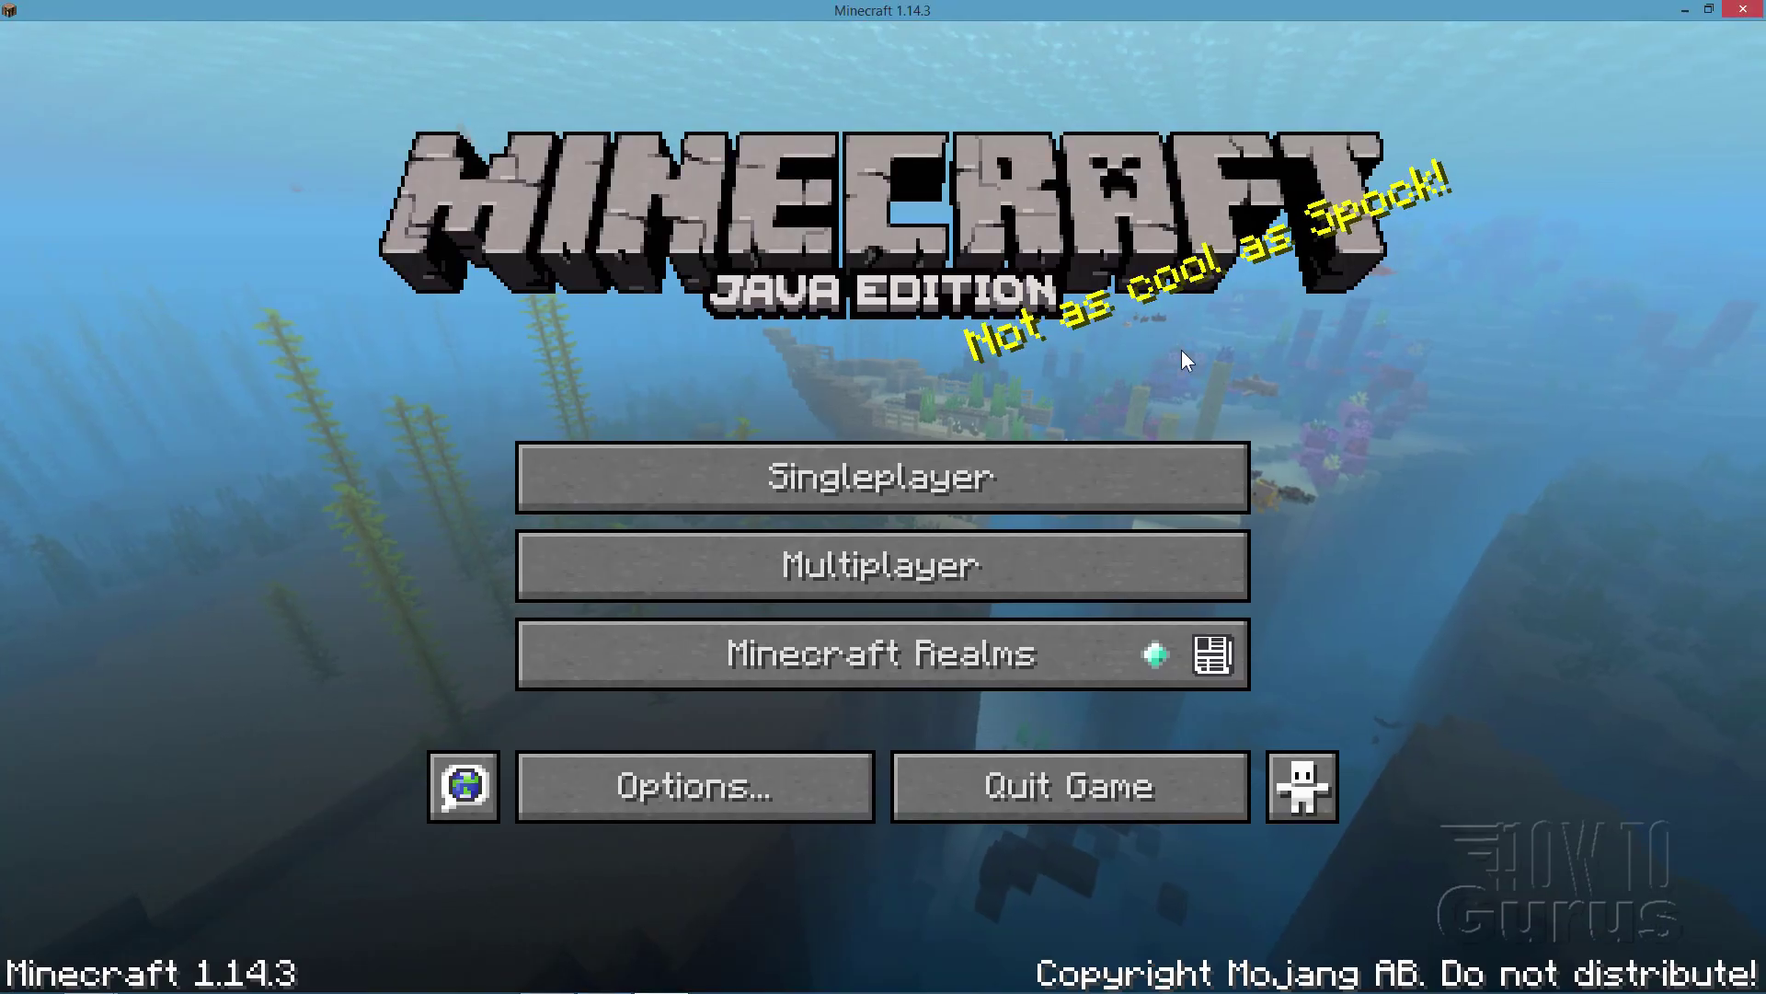
click(920, 493)
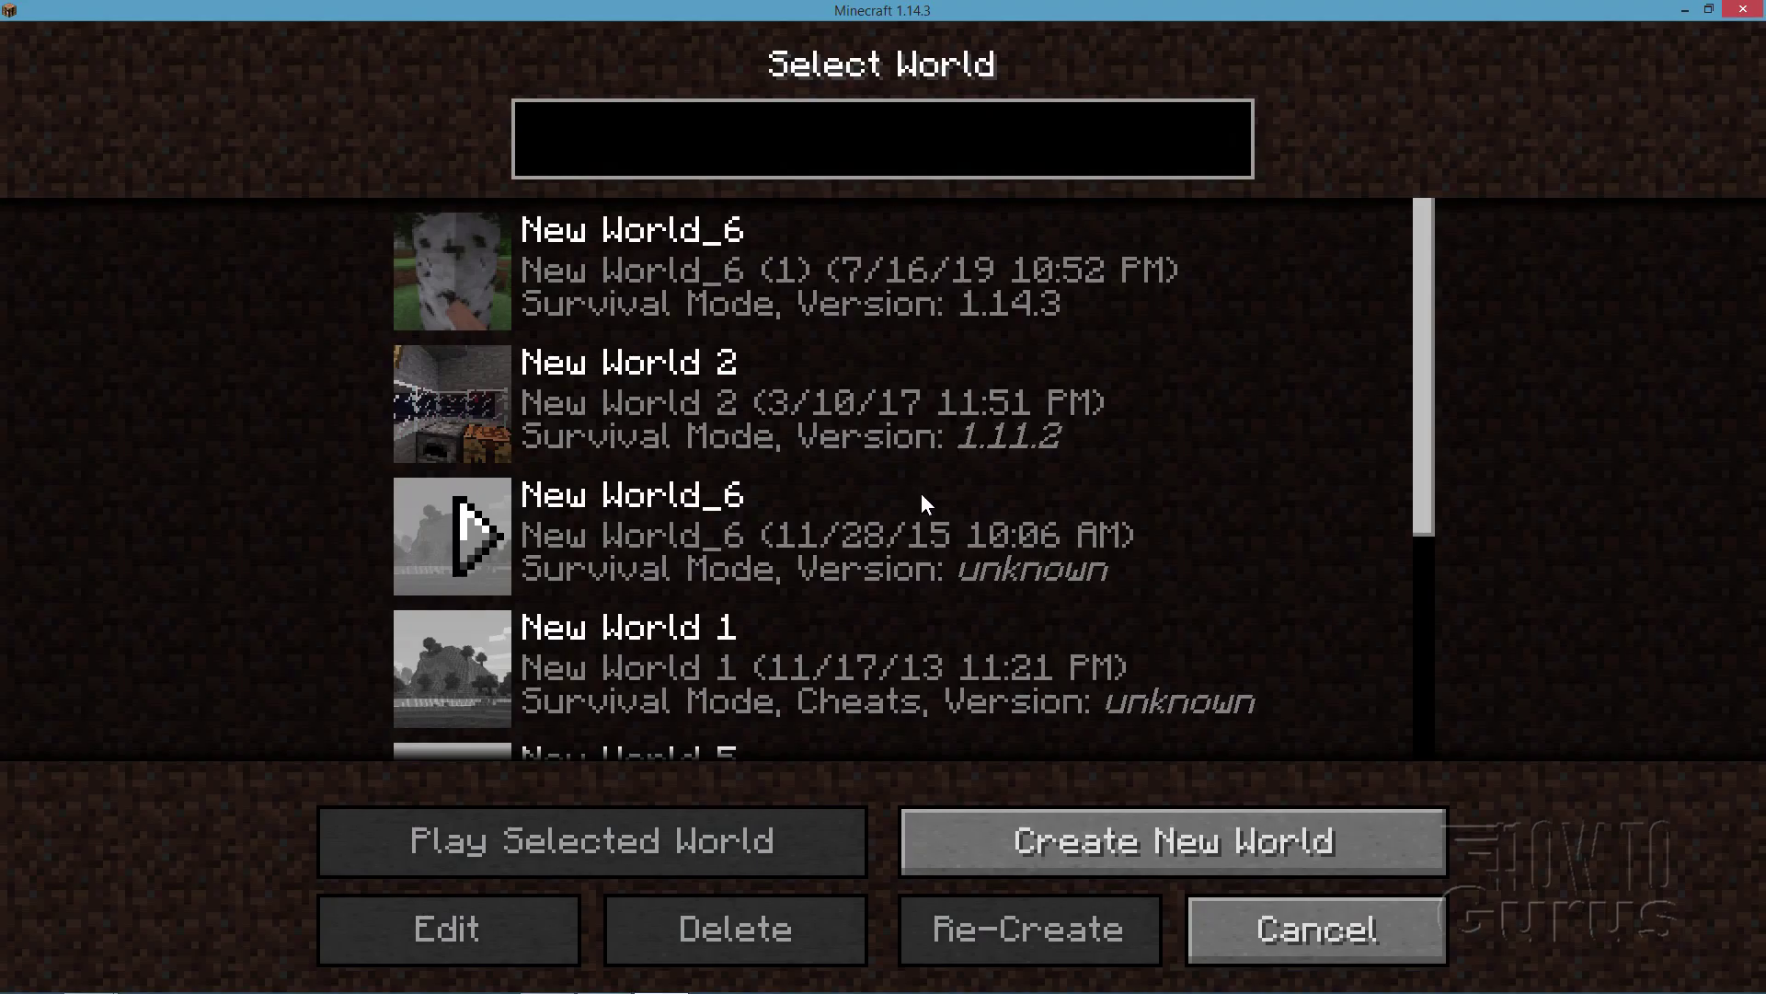
click(600, 254)
click(588, 831)
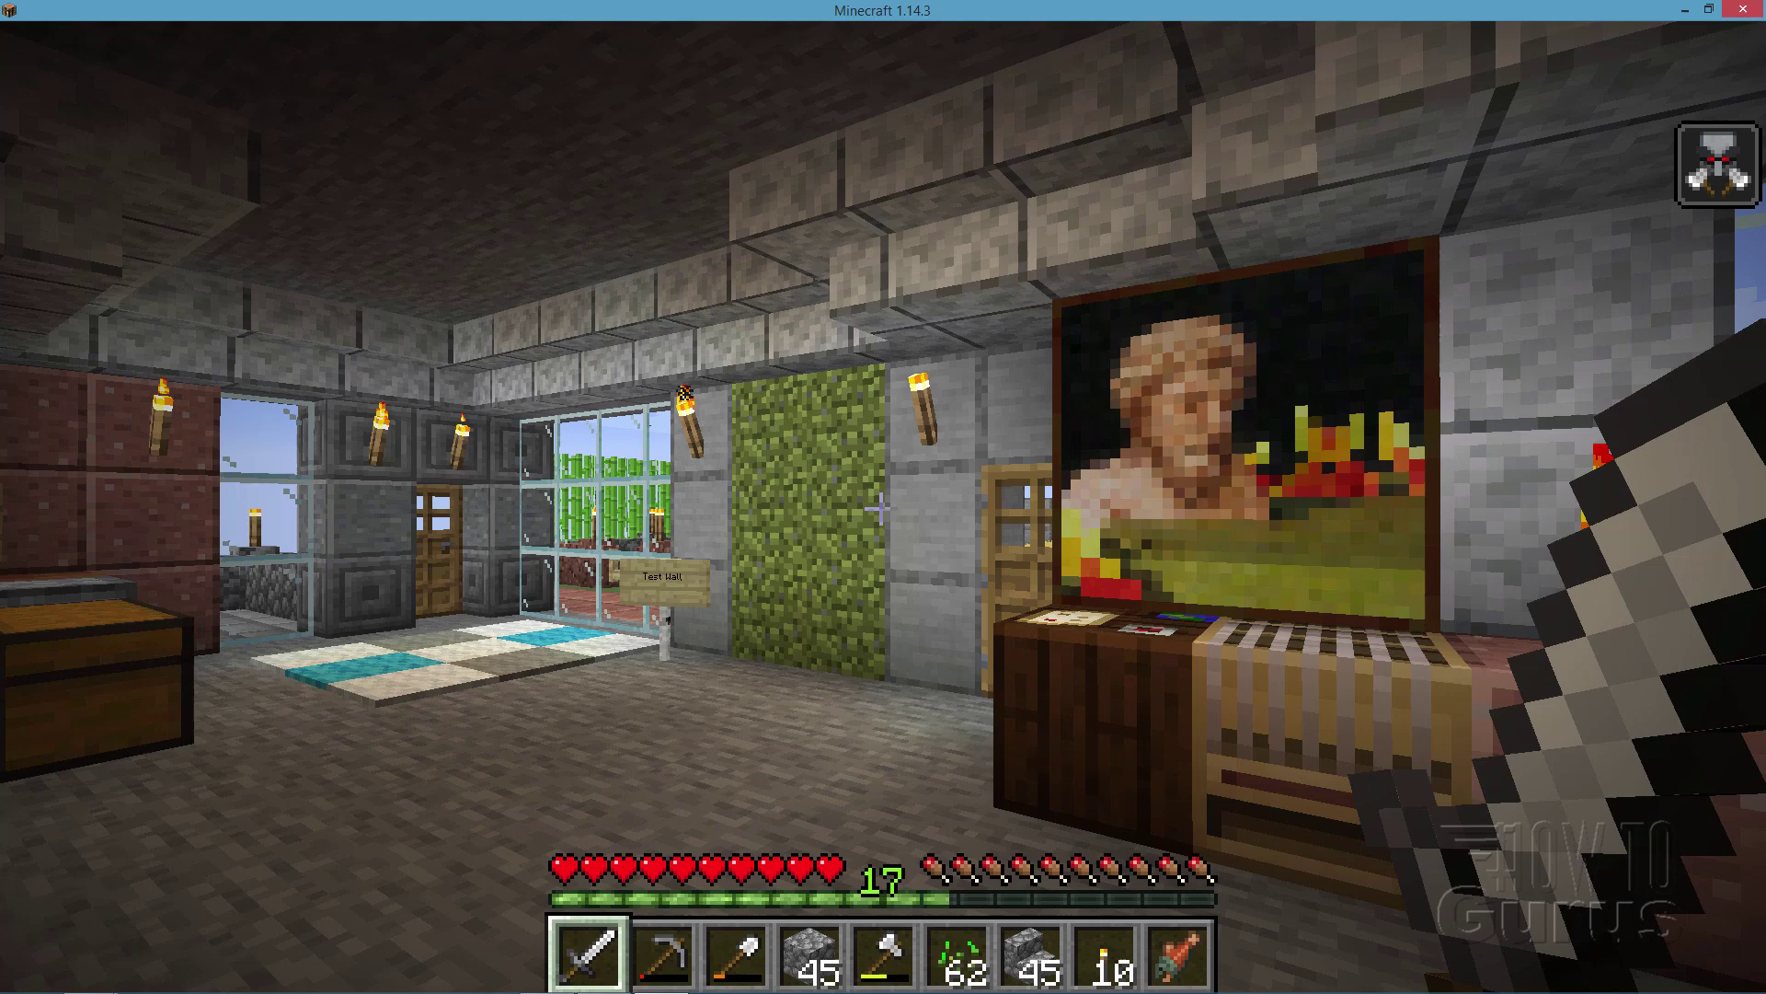
- Walk over to the Test Wall sign to view its green dirt blocks
key(a)
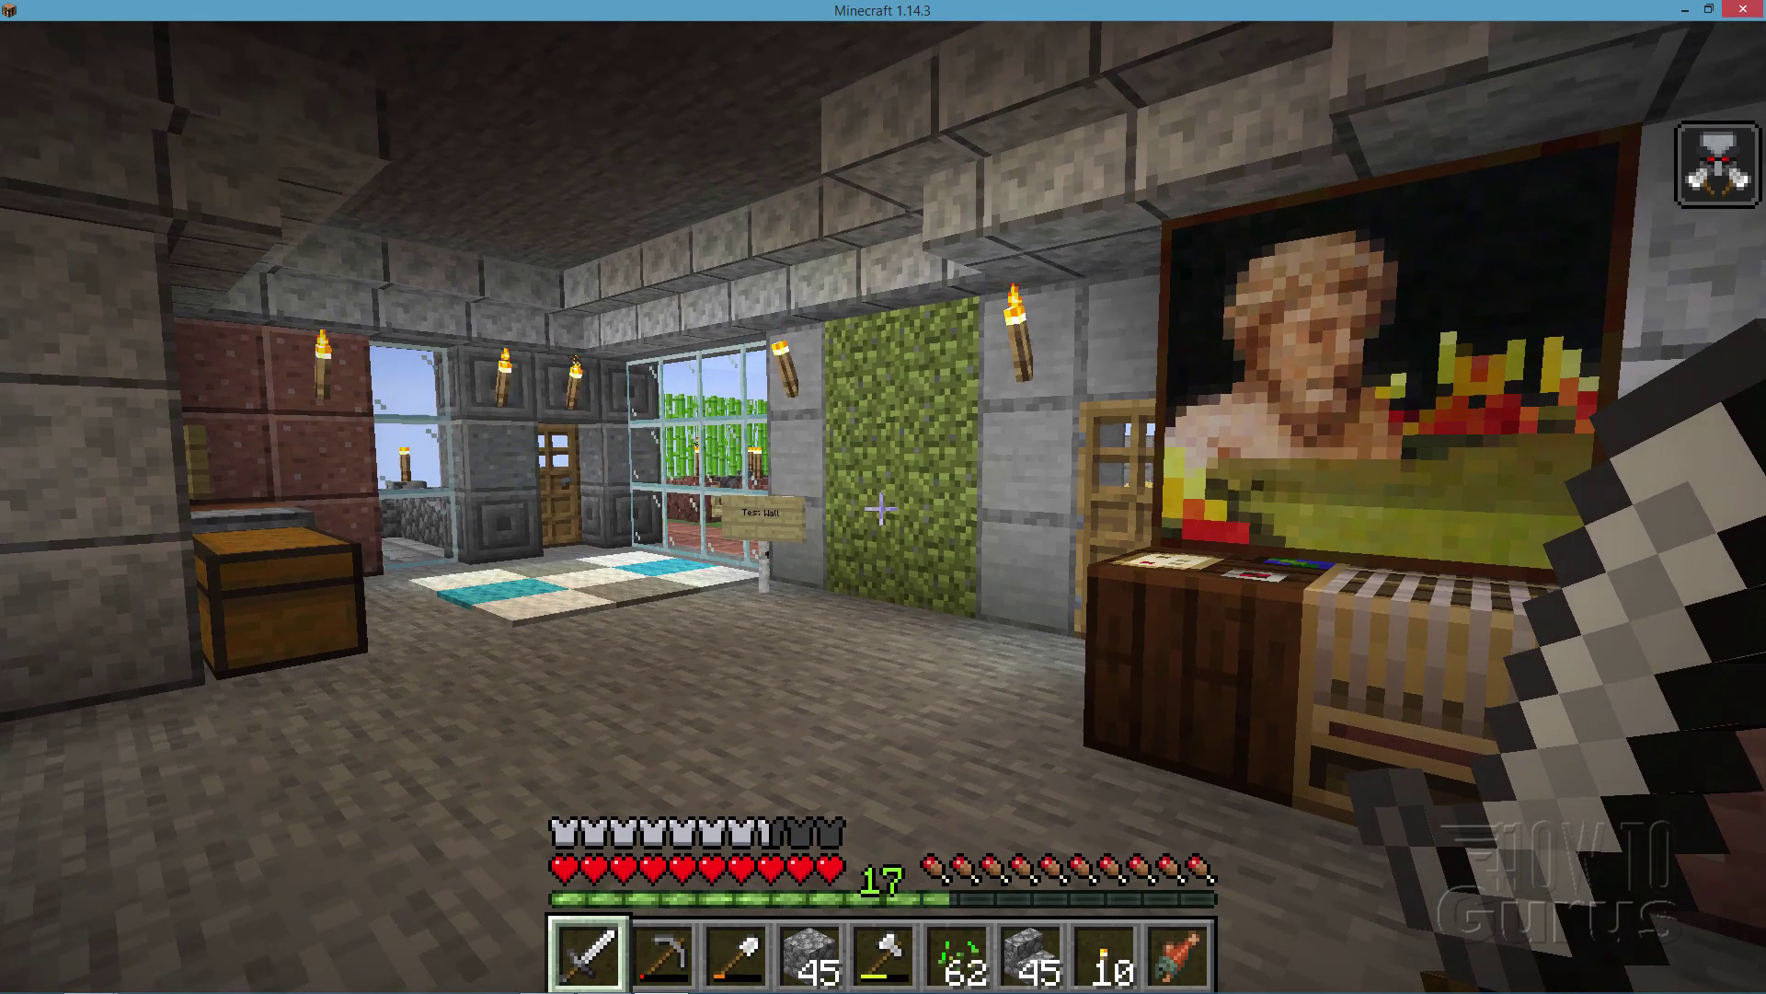
key(w)
key(a)
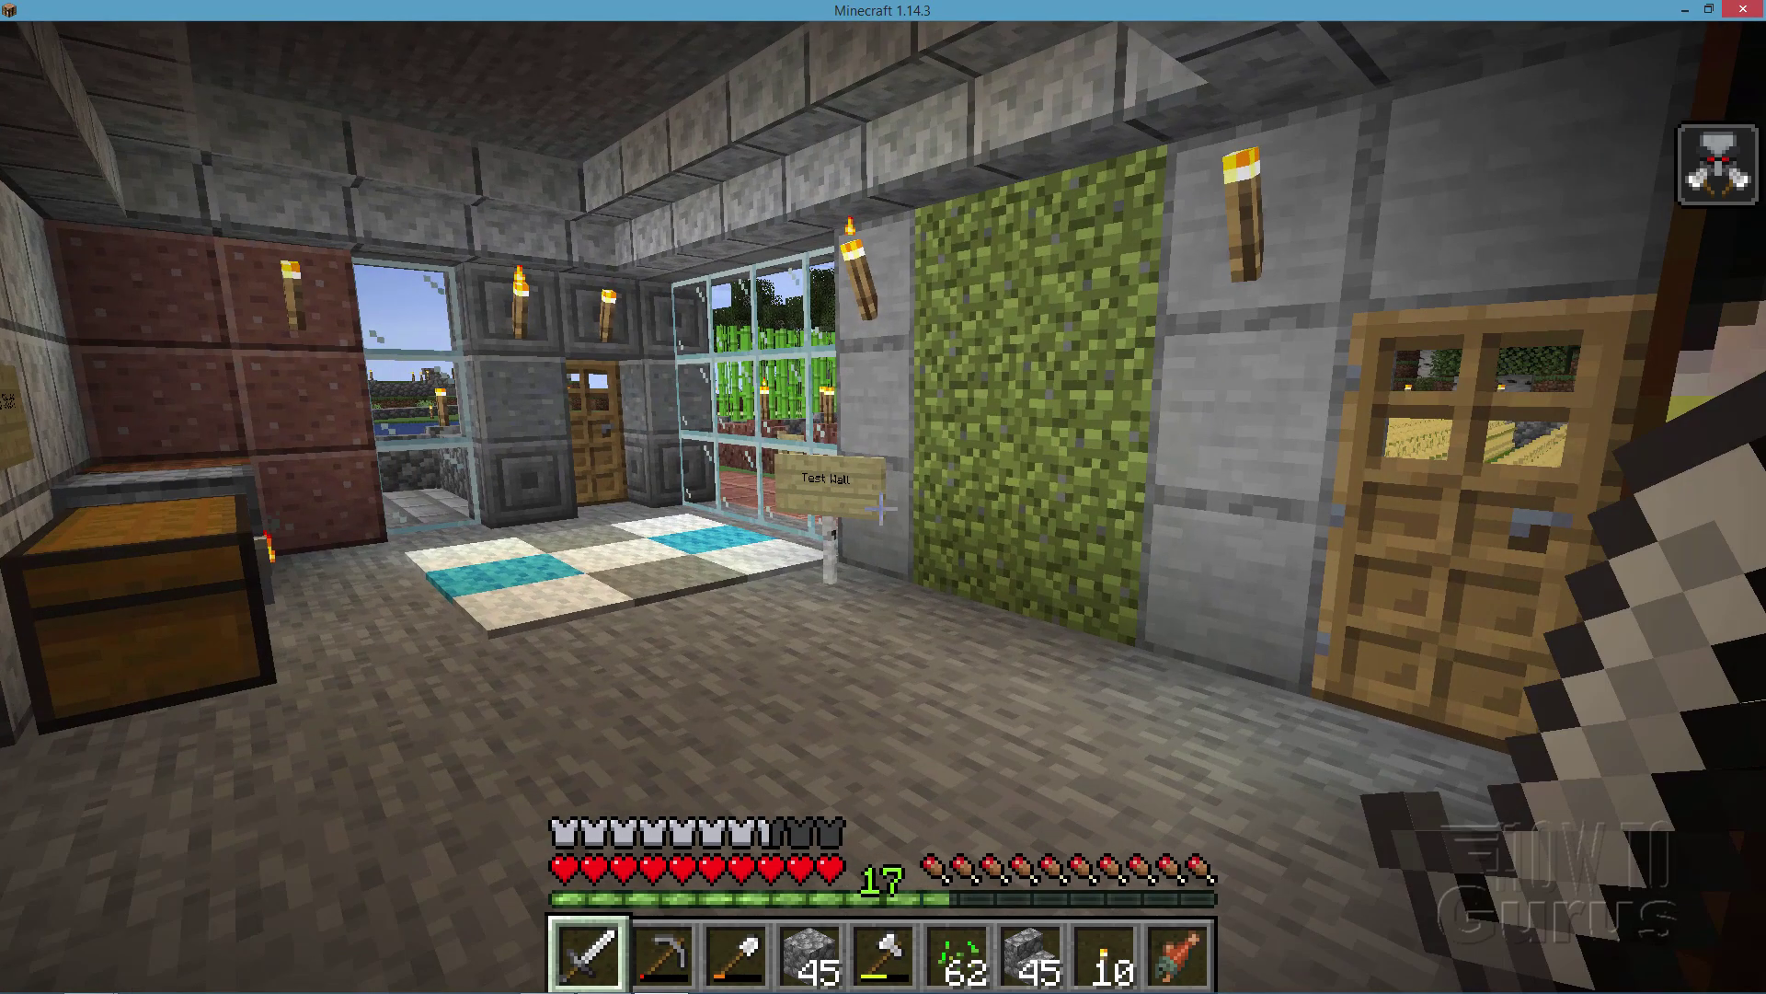
key(w)
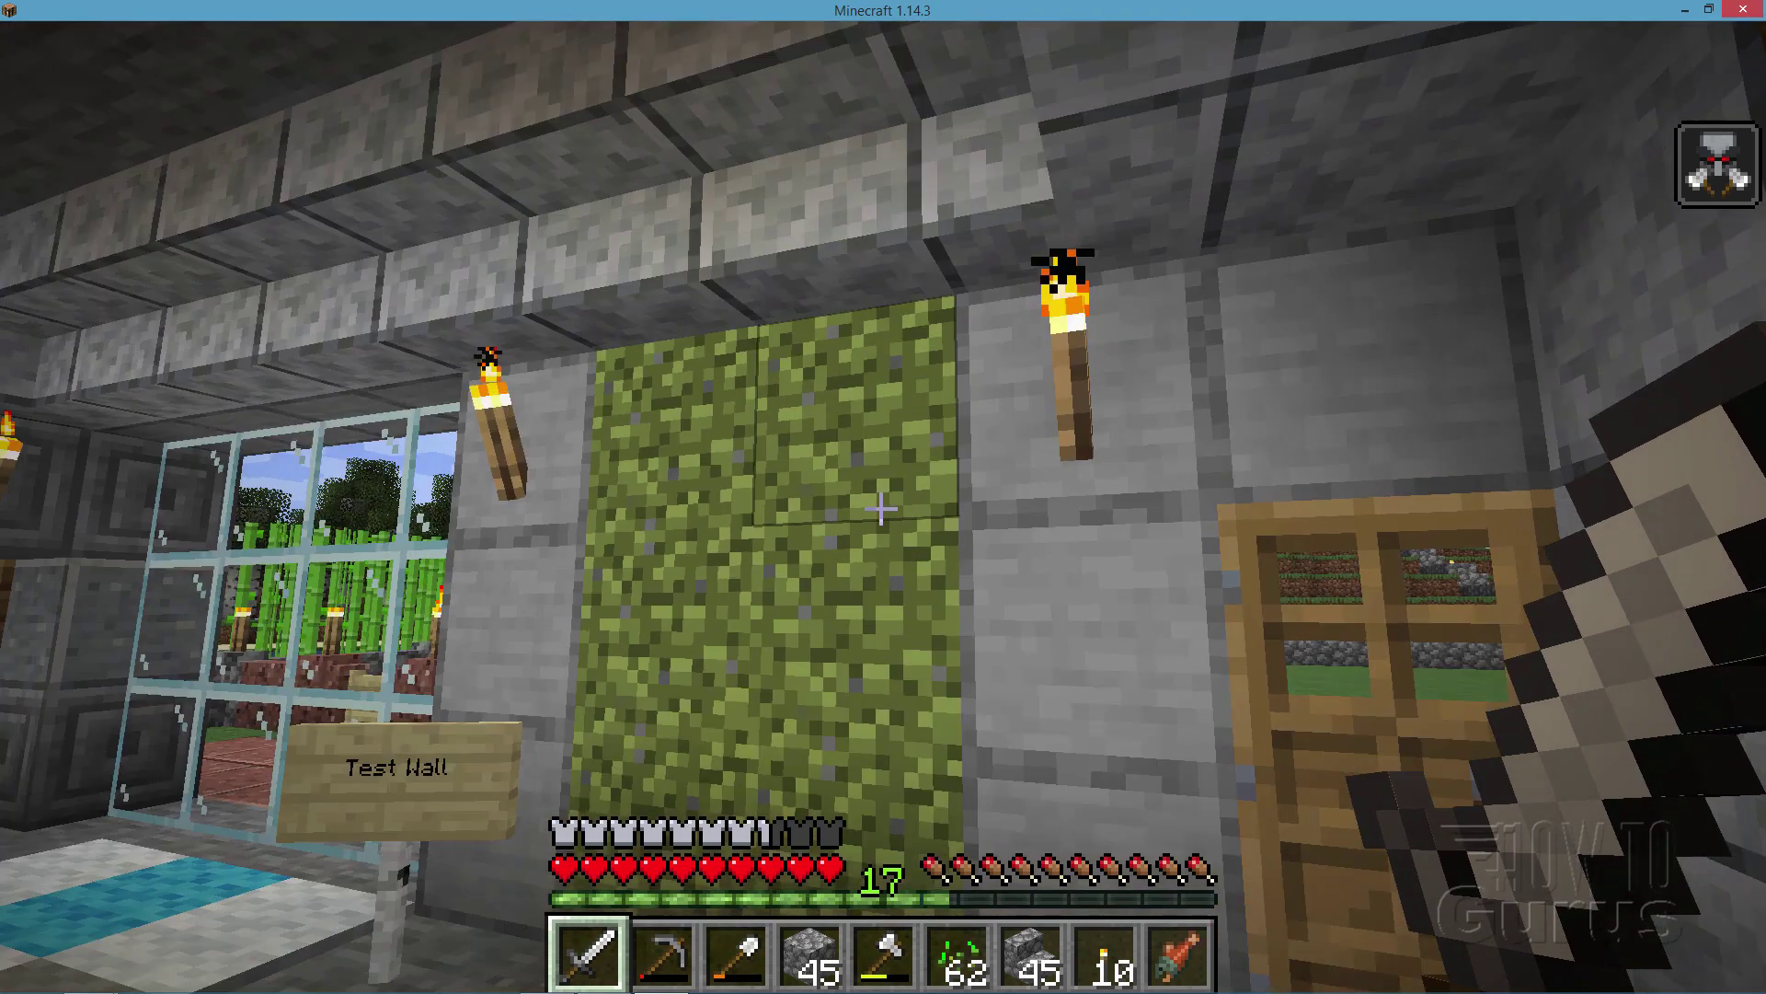
key(a)
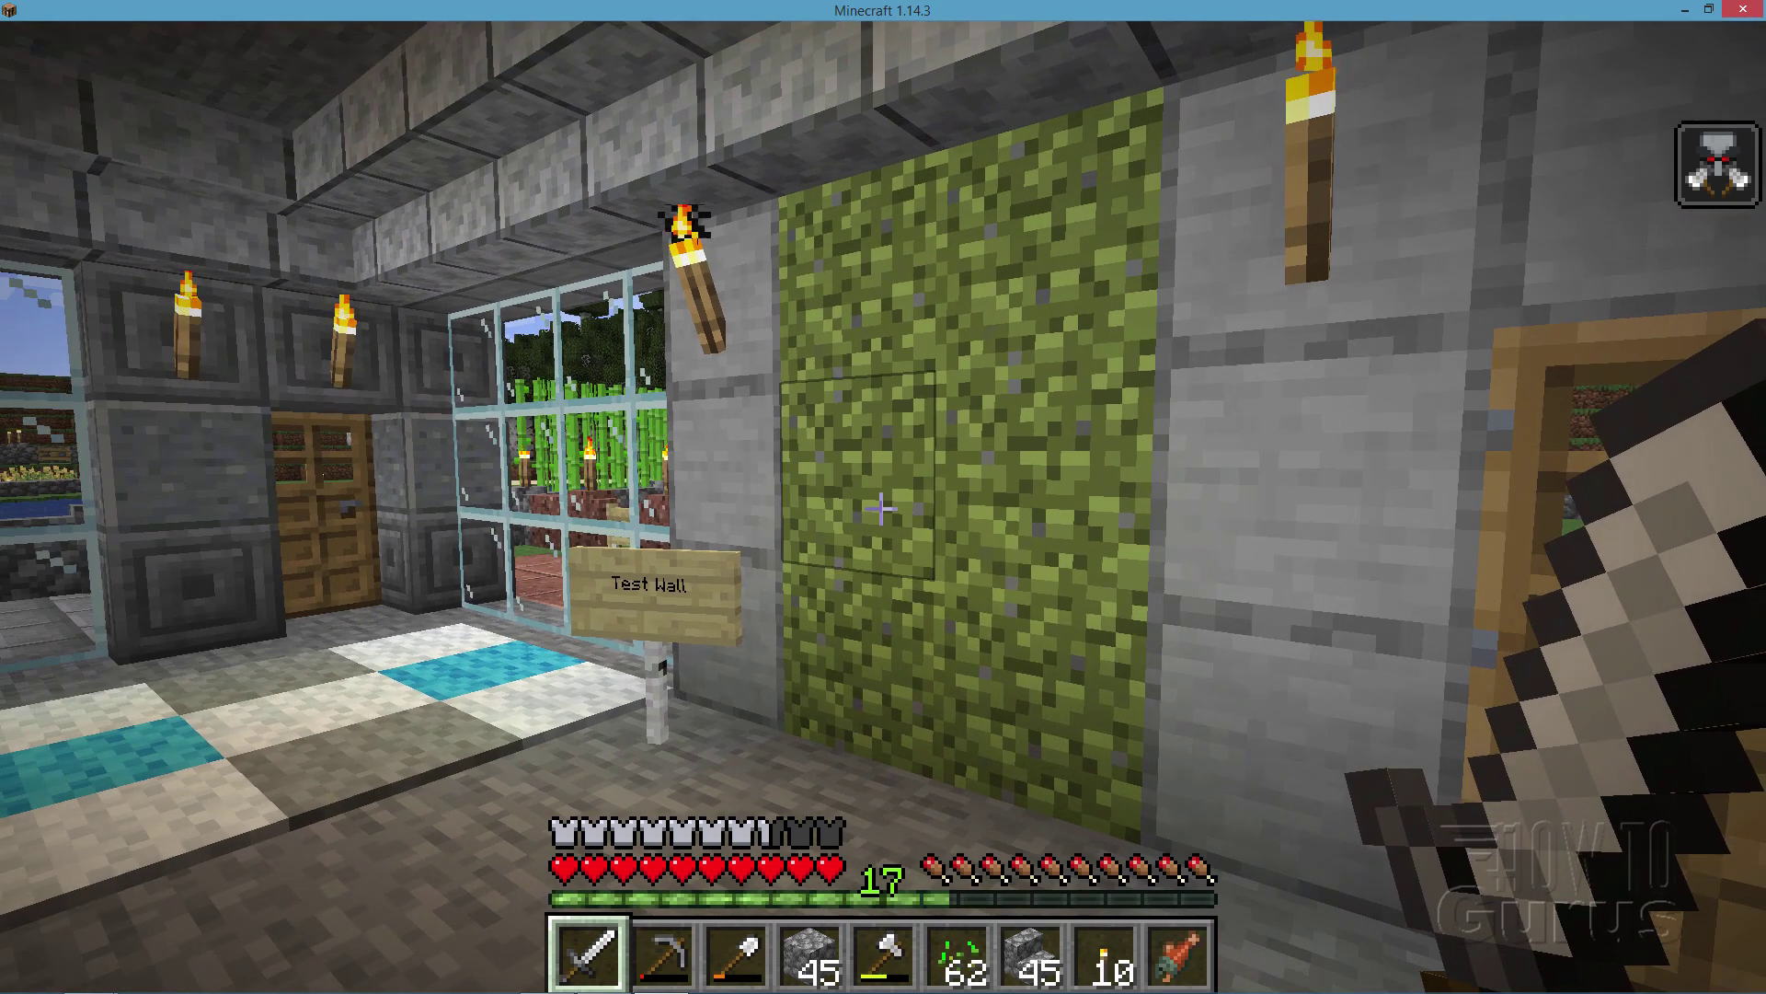
key(d)
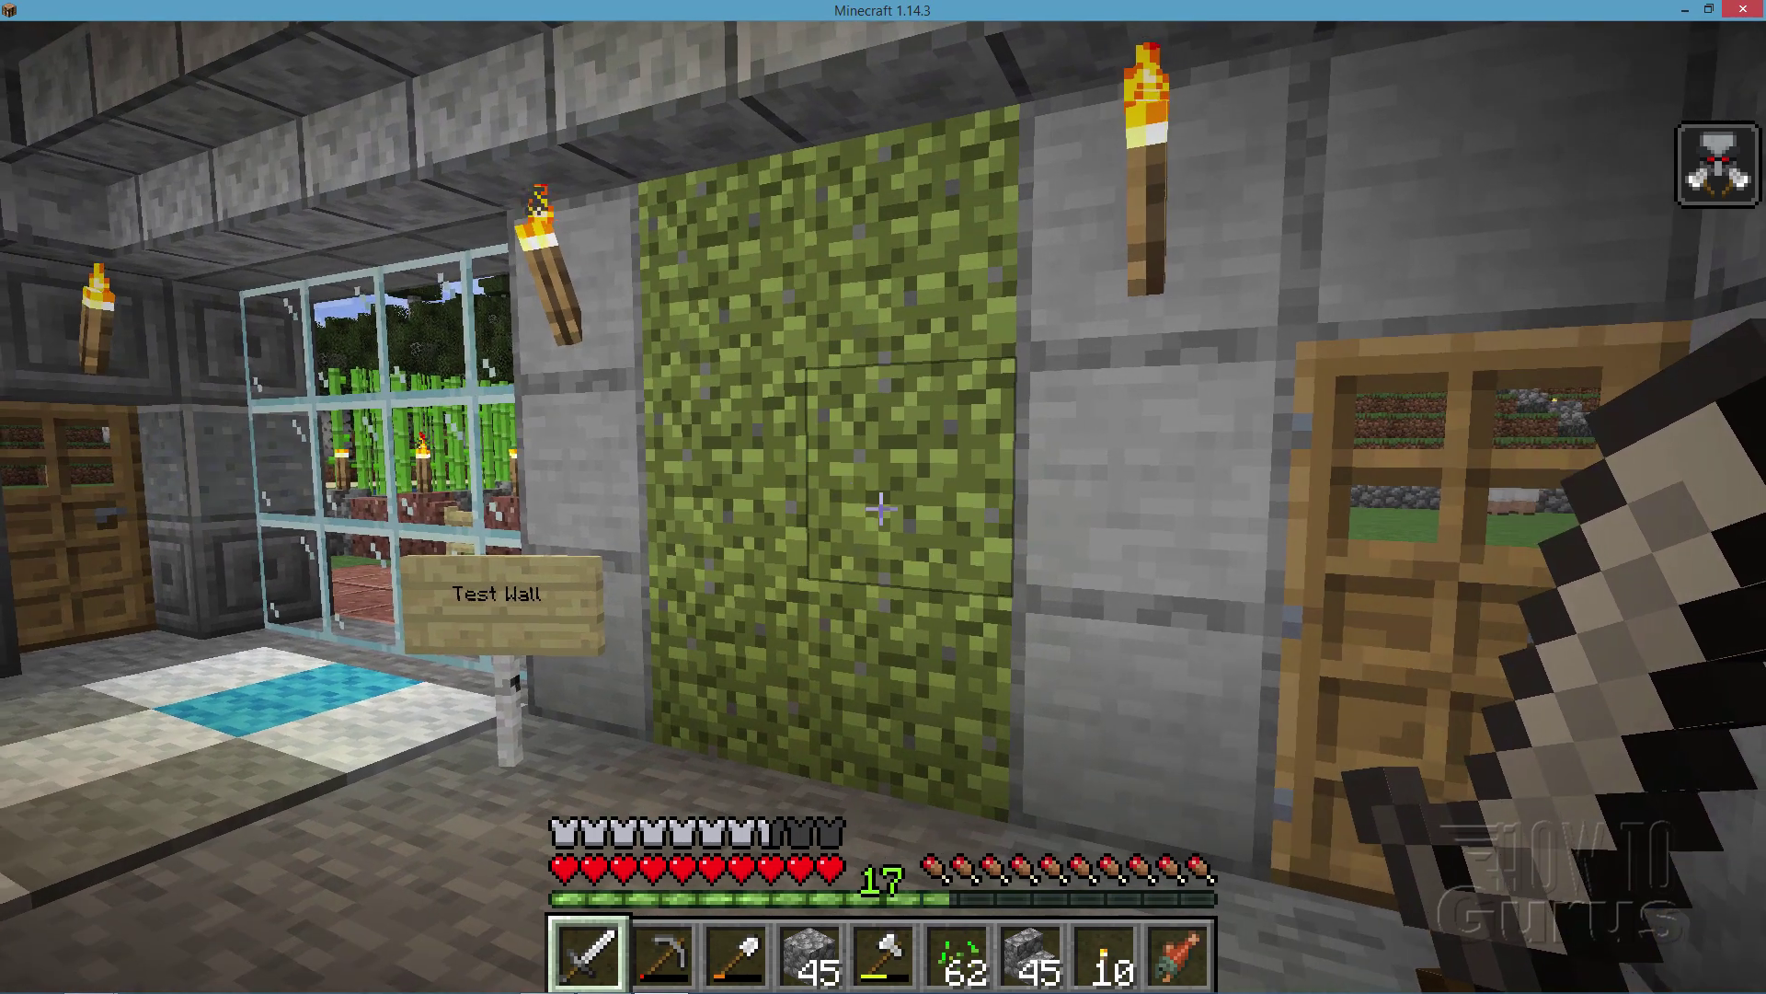